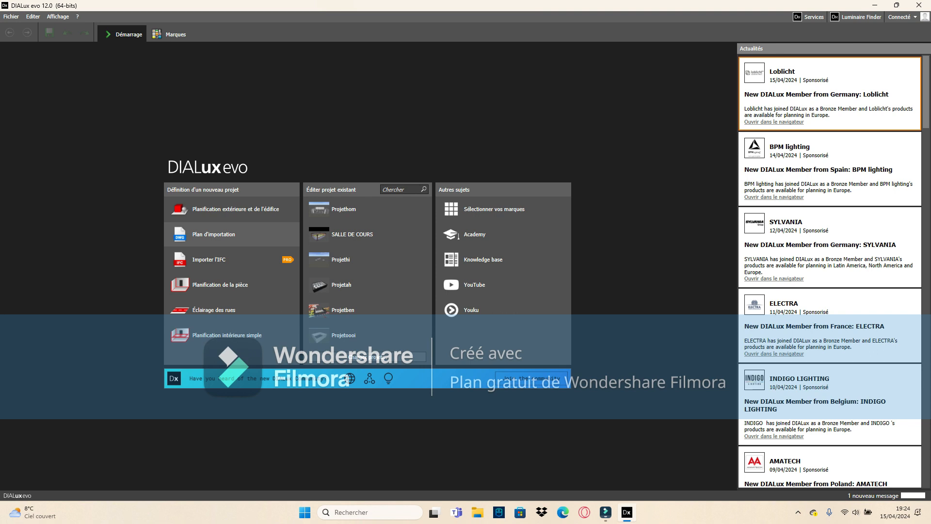
pyautogui.click(213, 234)
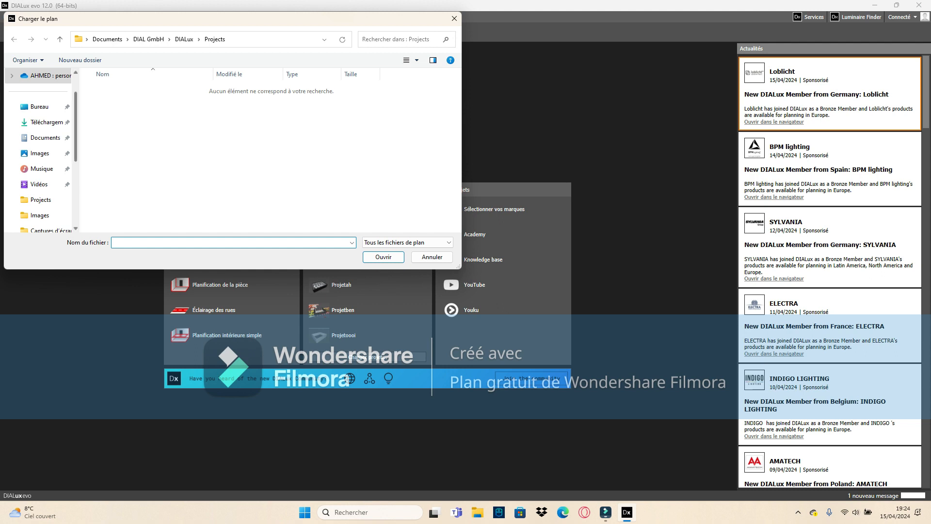
pyautogui.scroll(-5, 39, 184)
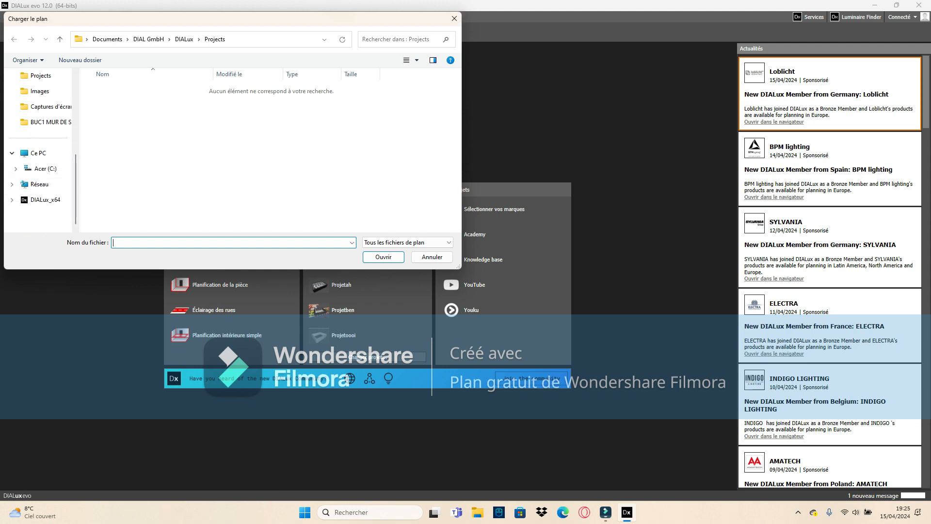
pyautogui.click(454, 18)
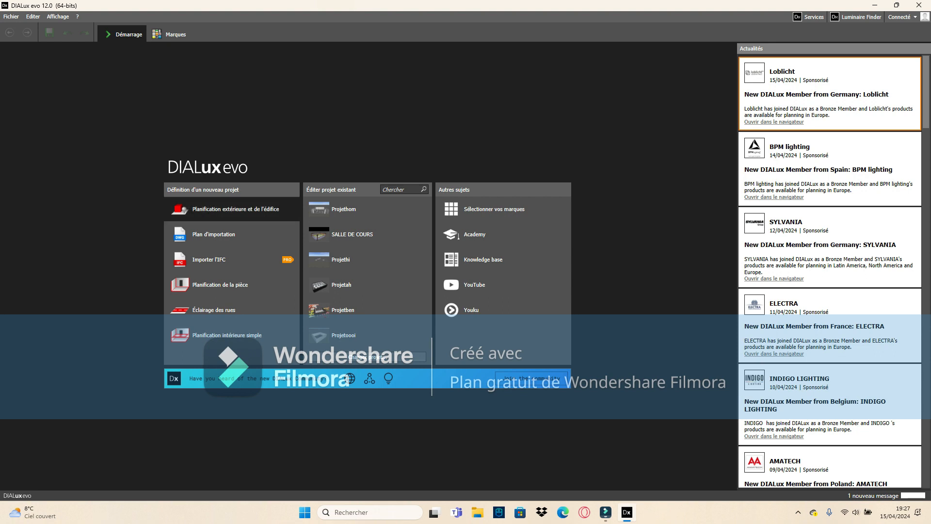
# Step: Start an outdoor and building planning project and draw a rectangular ground element about 10.2 m by 8.8 m around the origin
pyautogui.click(232, 209)
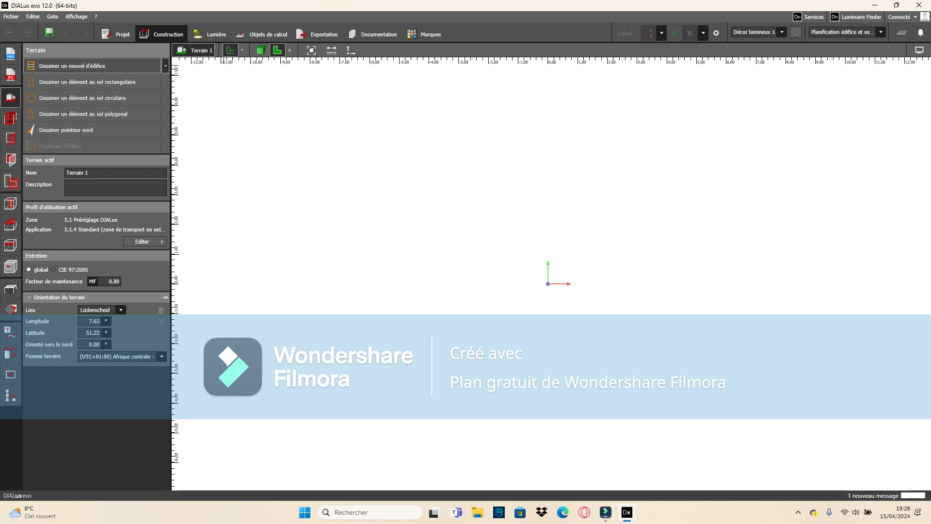
pyautogui.click(85, 66)
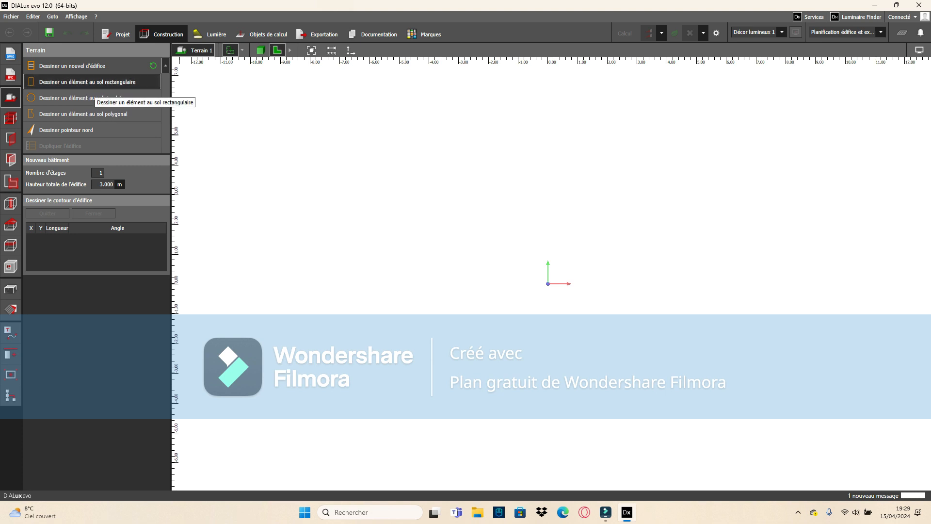
pyautogui.click(88, 82)
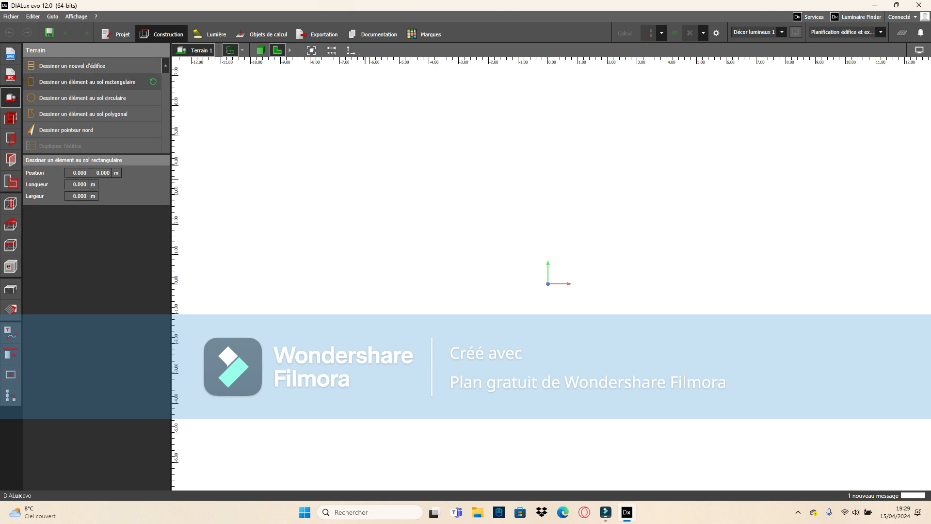
pyautogui.click(345, 170)
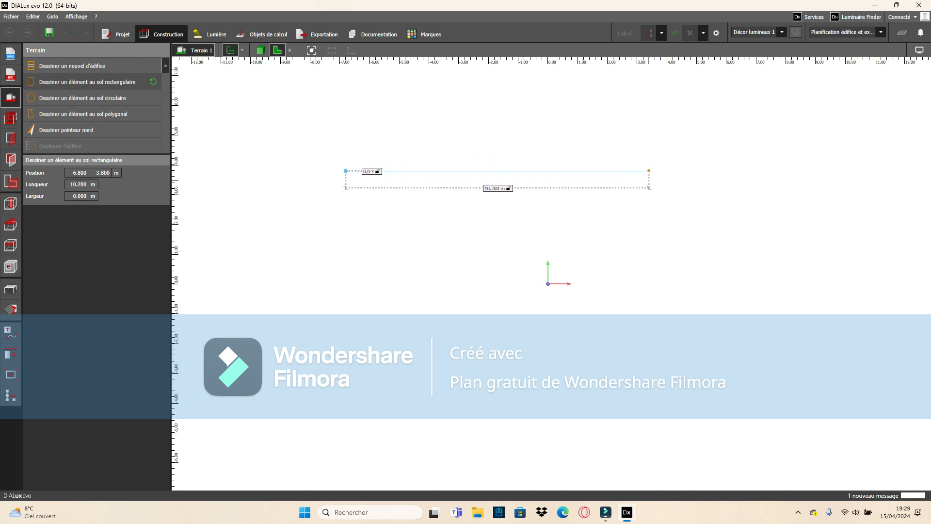
pyautogui.click(649, 171)
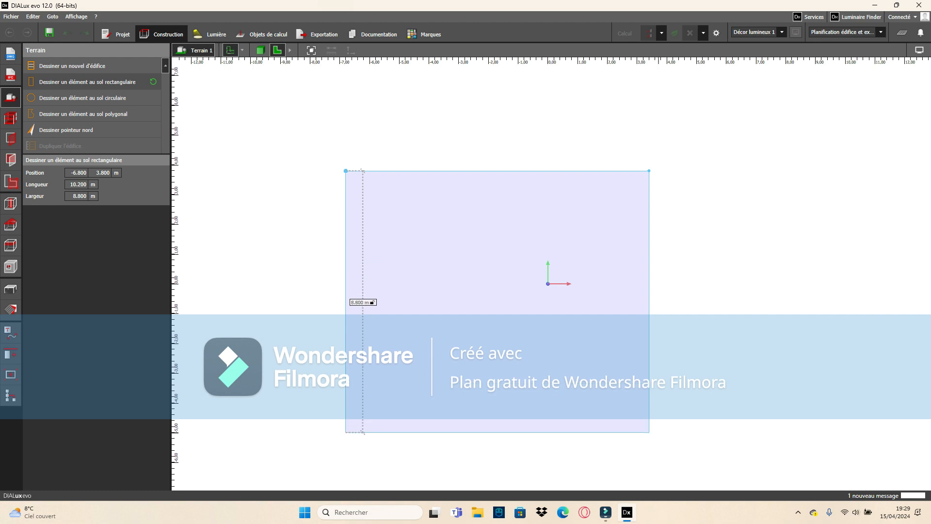
pyautogui.click(364, 432)
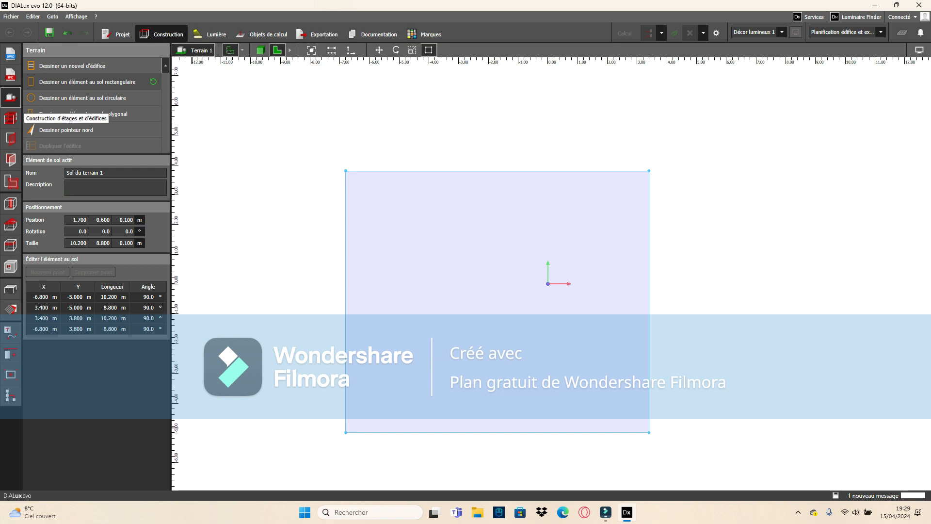
# Step: Draw a closed rectangular room contour about 9.55 m by 8.15 m just inside the ground element
pyautogui.click(10, 118)
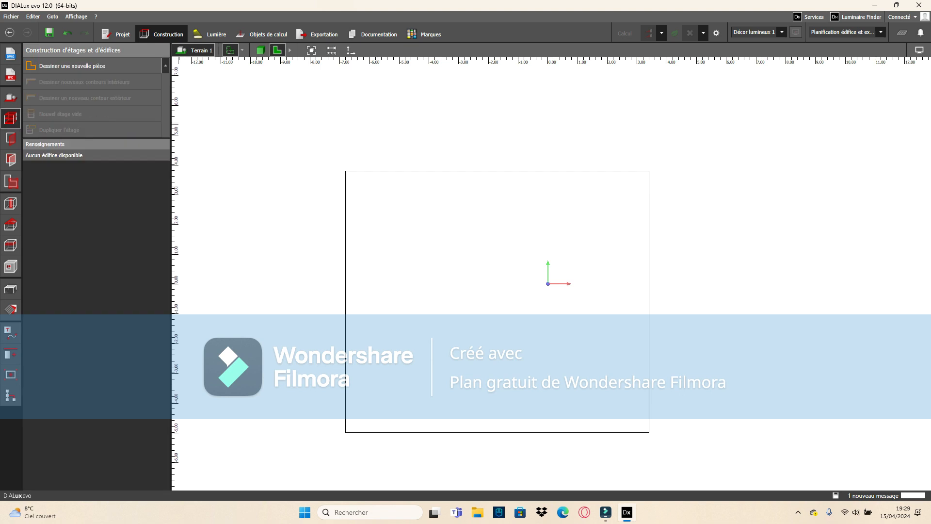
pyautogui.click(71, 65)
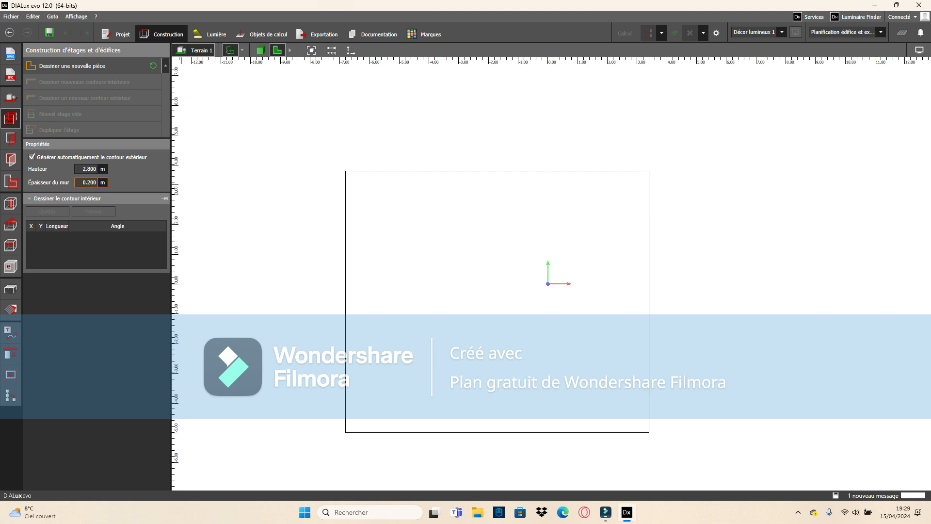
pyautogui.click(355, 182)
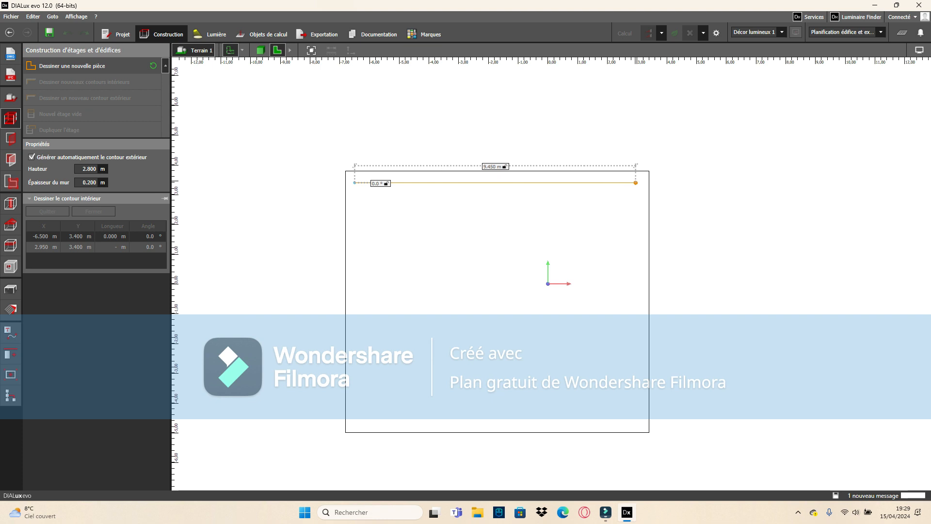
pyautogui.click(638, 182)
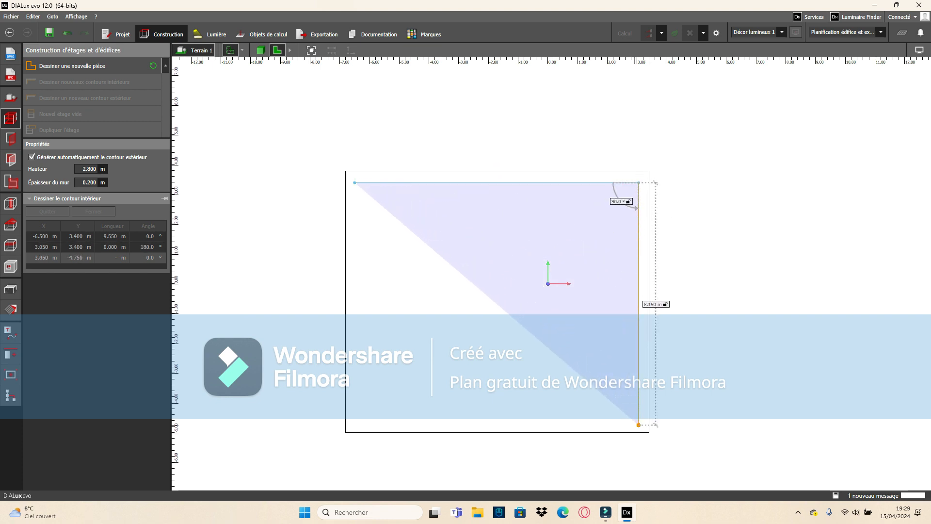
pyautogui.click(639, 424)
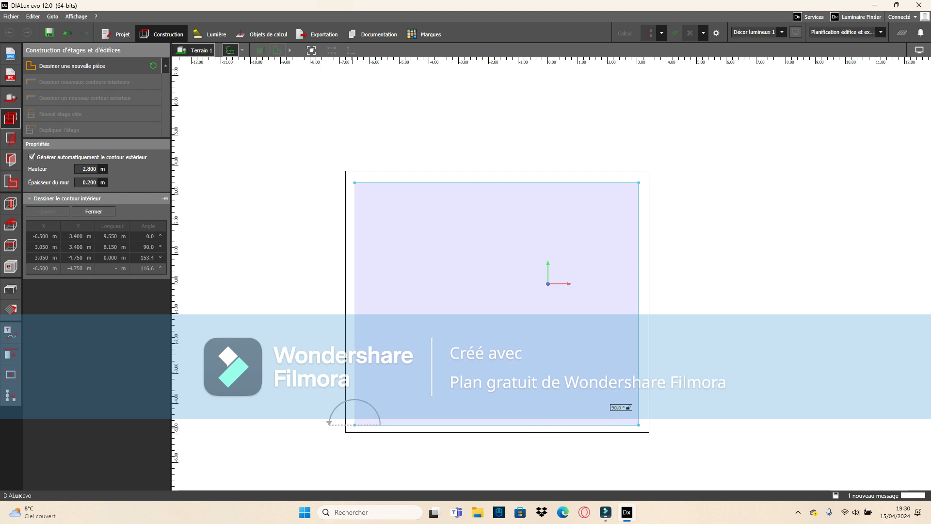
pyautogui.click(354, 425)
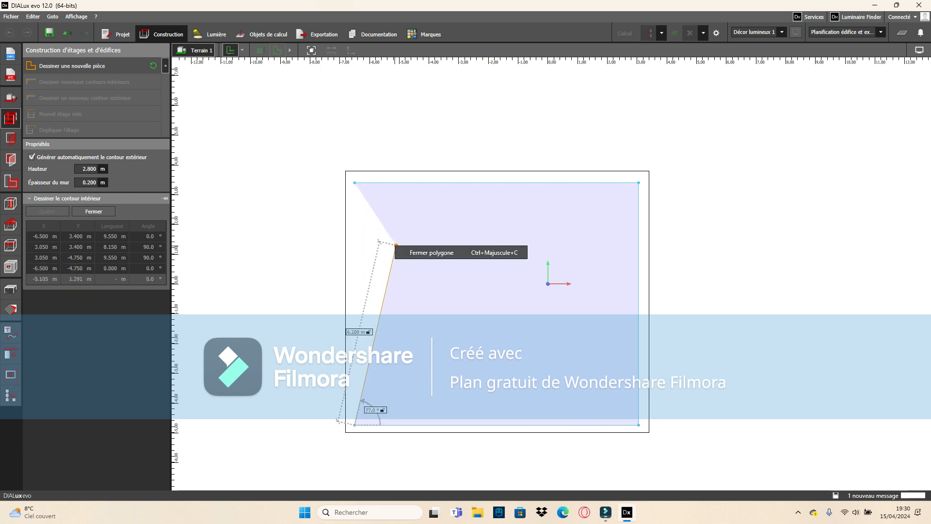
pyautogui.click(418, 252)
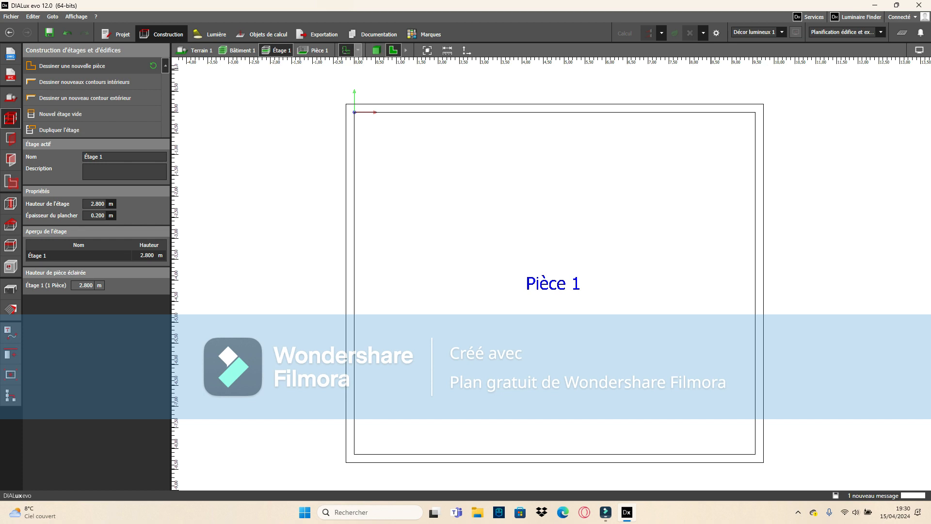
# Step: Set the standard door, Porte (standard), as the active building opening for the floor
pyautogui.click(376, 50)
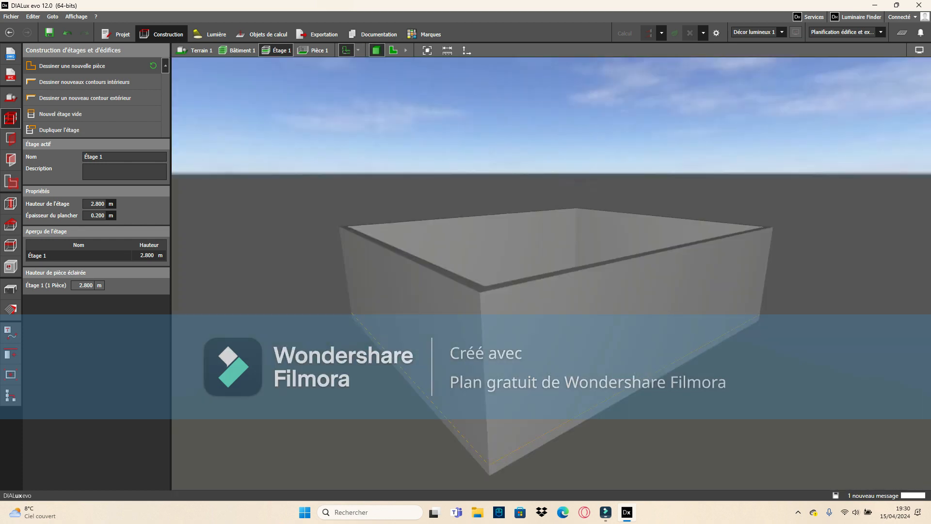
pyautogui.moveTo(552, 274); pyautogui.dragTo(522, 316, button='right')
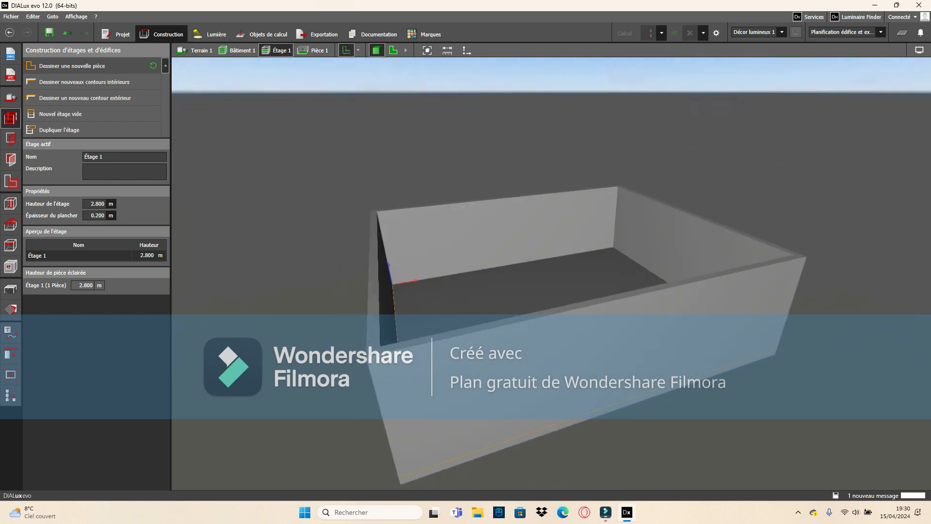
pyautogui.click(393, 50)
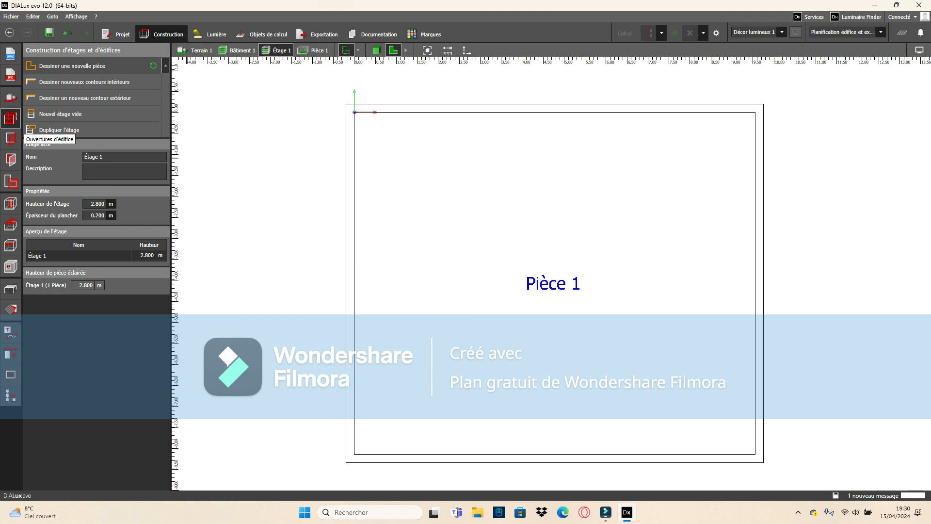
pyautogui.click(11, 138)
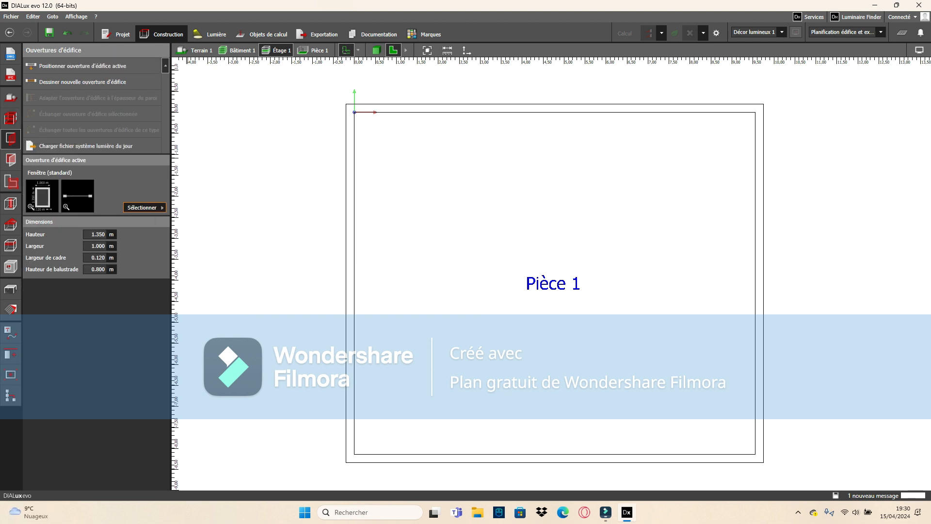
pyautogui.click(142, 207)
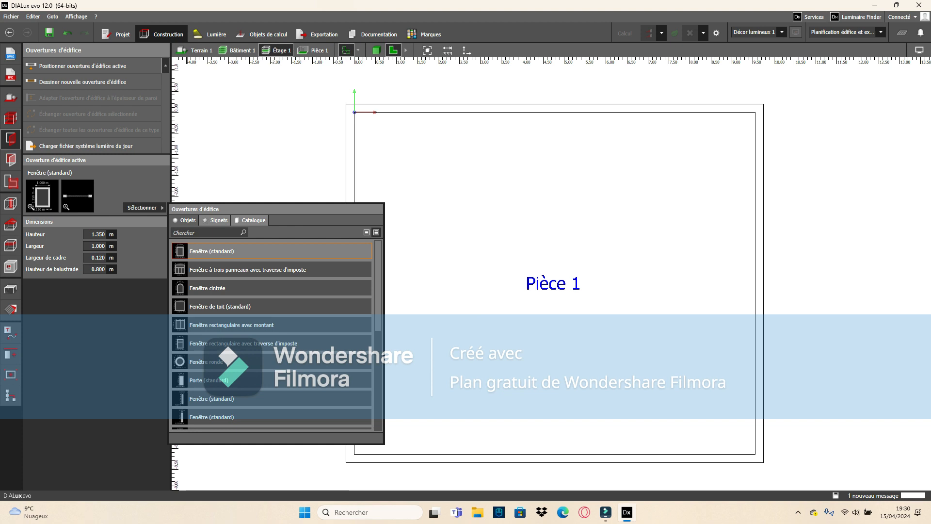
pyautogui.doubleClick(208, 379)
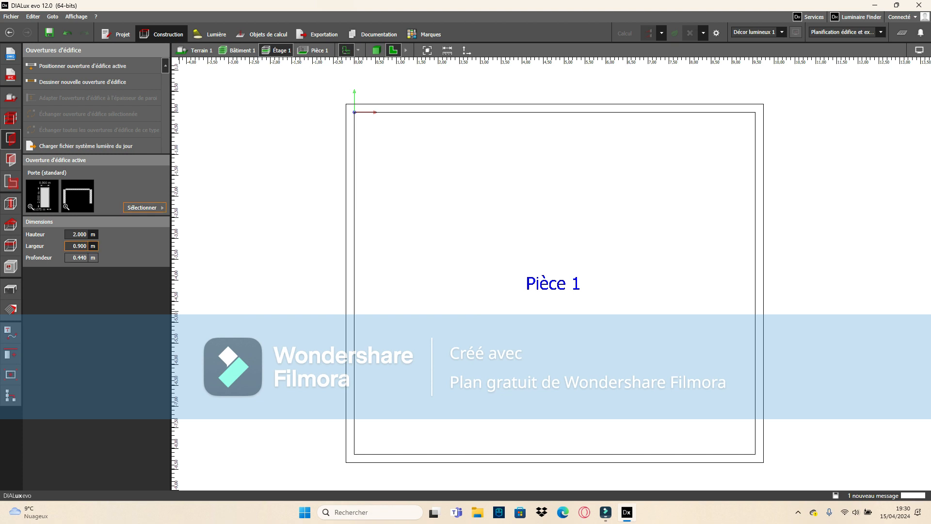
pyautogui.click(79, 234)
pyautogui.click(351, 136)
pyautogui.click(143, 207)
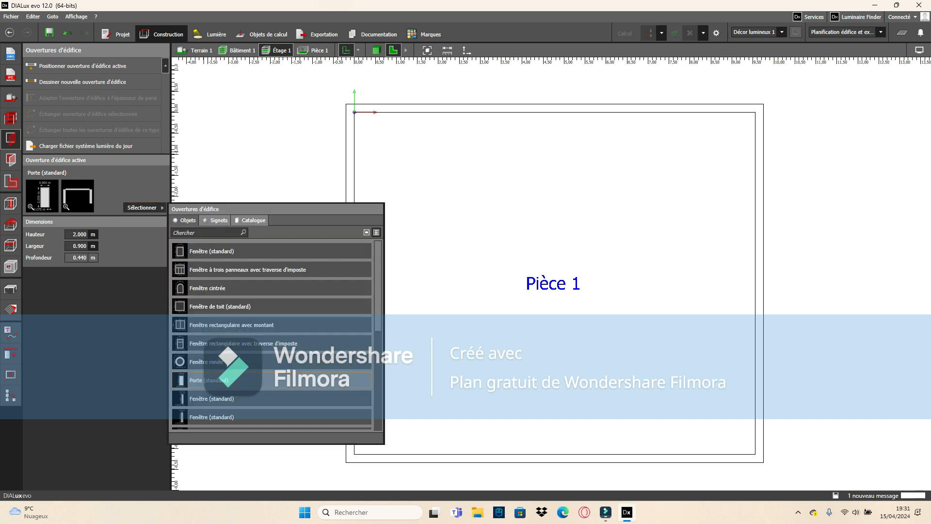
pyautogui.click(192, 251)
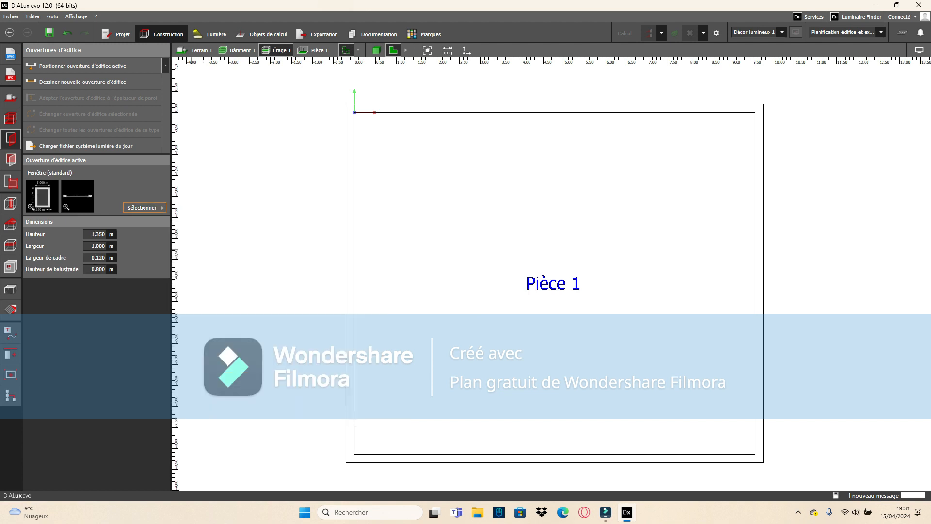
pyautogui.click(143, 207)
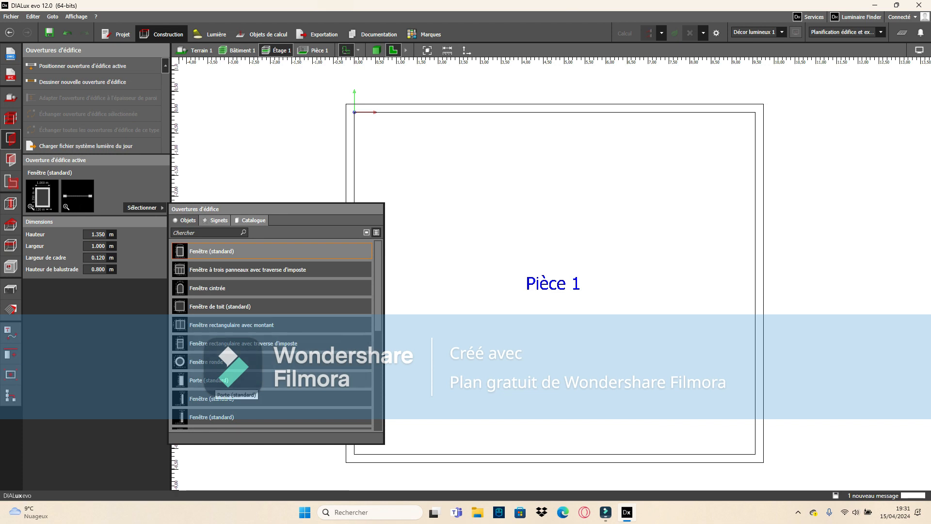
pyautogui.click(214, 380)
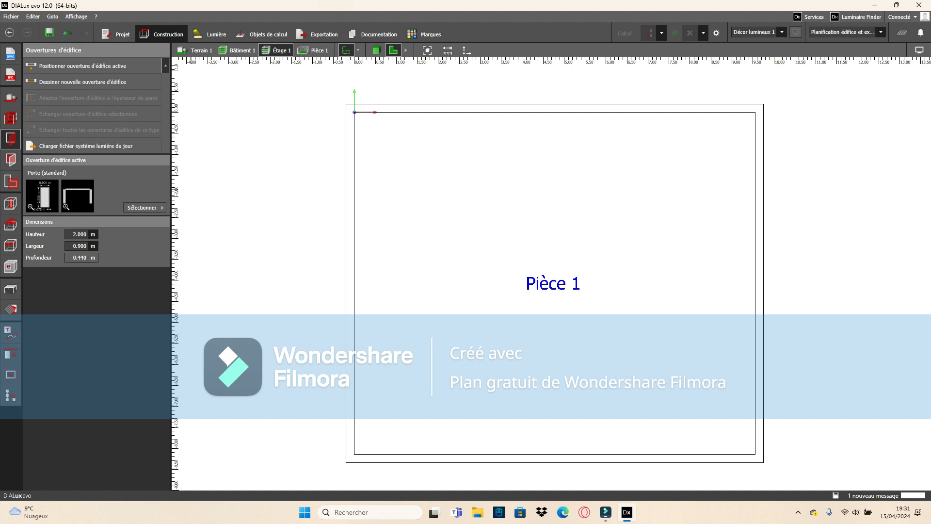
# Step: Place four standard doors: one near the upper end of each side wall and two near the ends of the room's lower wall
pyautogui.click(82, 65)
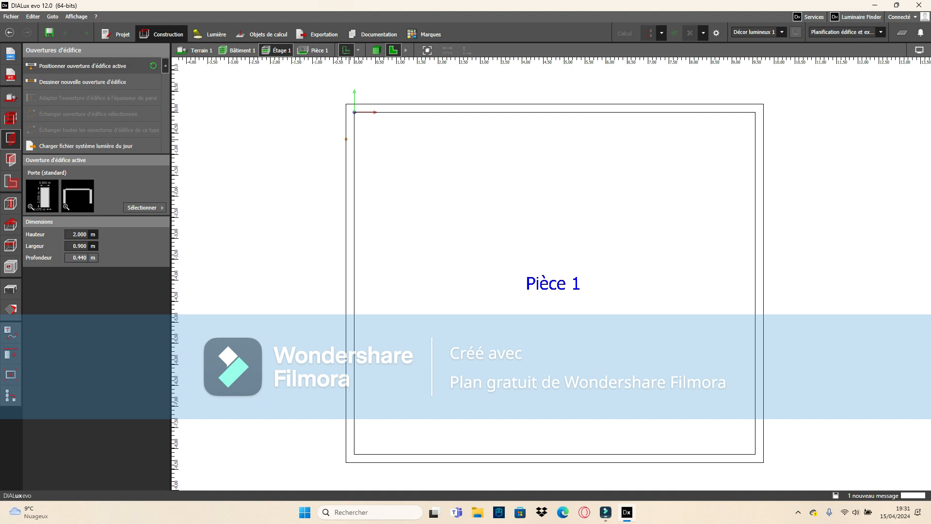
pyautogui.click(350, 139)
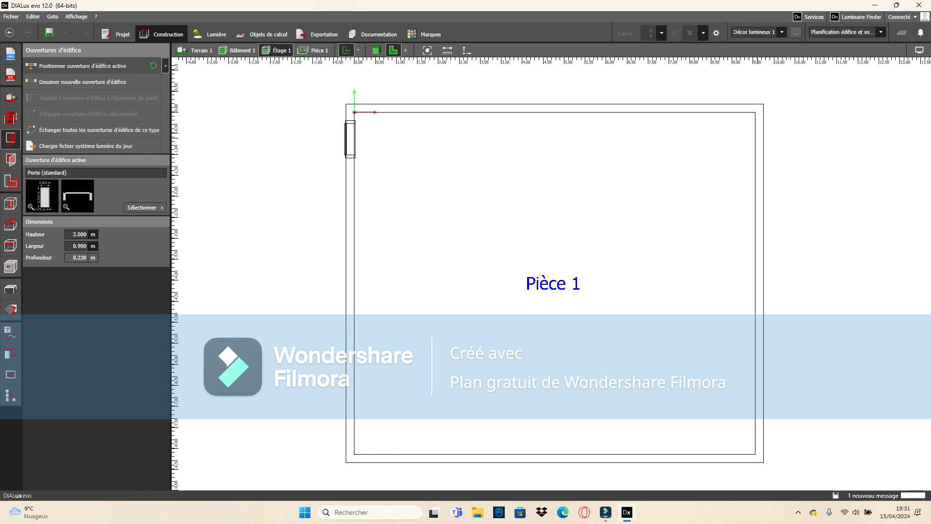
pyautogui.click(754, 134)
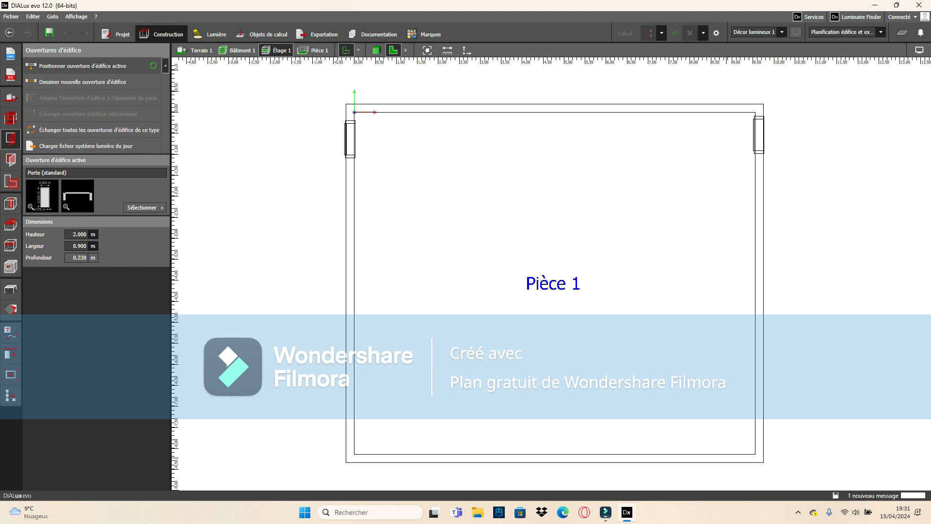
pyautogui.click(719, 457)
pyautogui.click(386, 456)
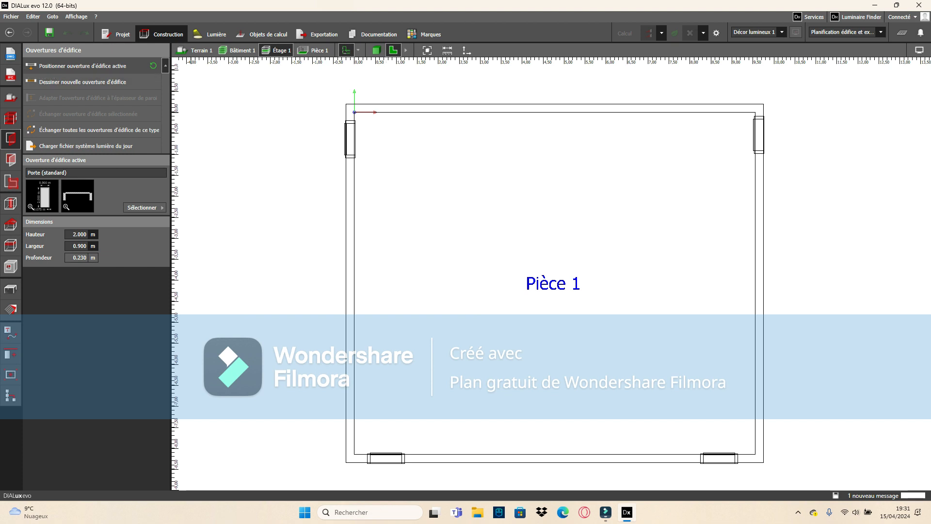
# Step: Place five three-panel windows with transom (Fenêtre à trois panneaux avec traverse d'imposte) along the room's upper wall
pyautogui.click(143, 207)
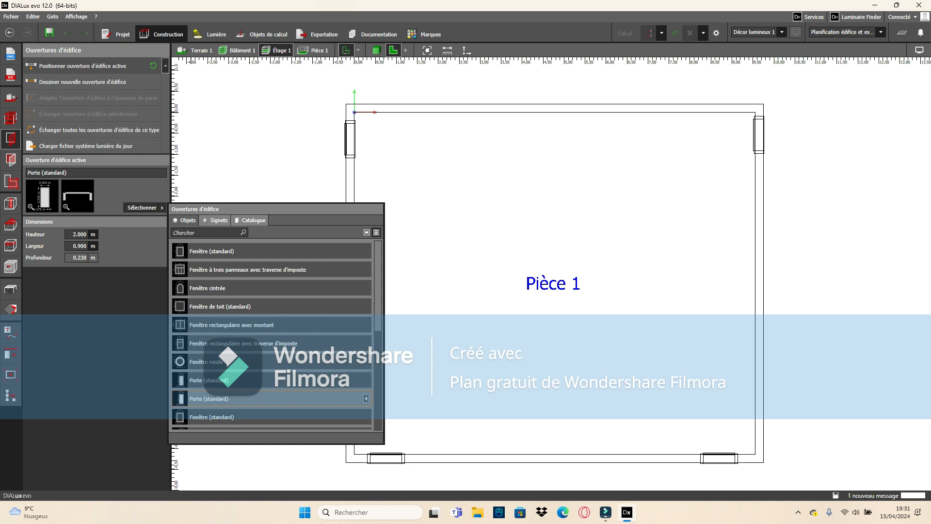
pyautogui.click(203, 270)
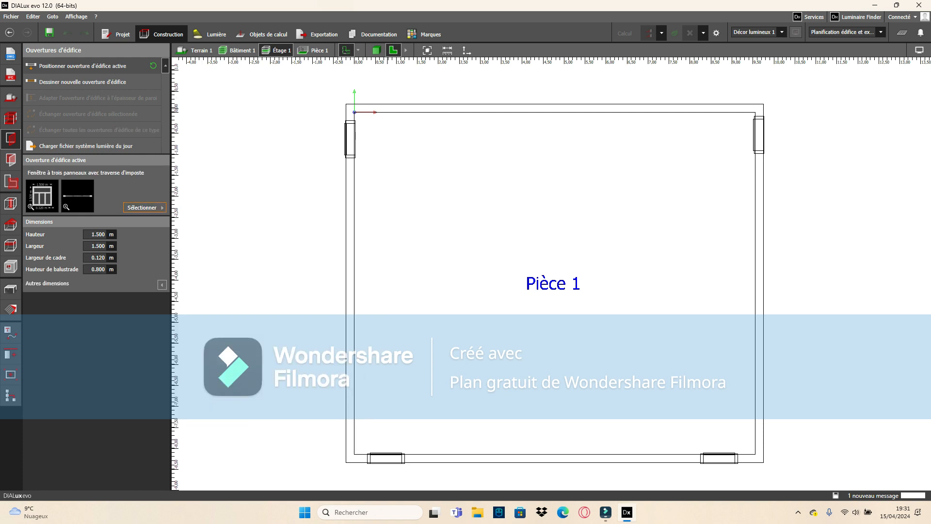
pyautogui.click(395, 108)
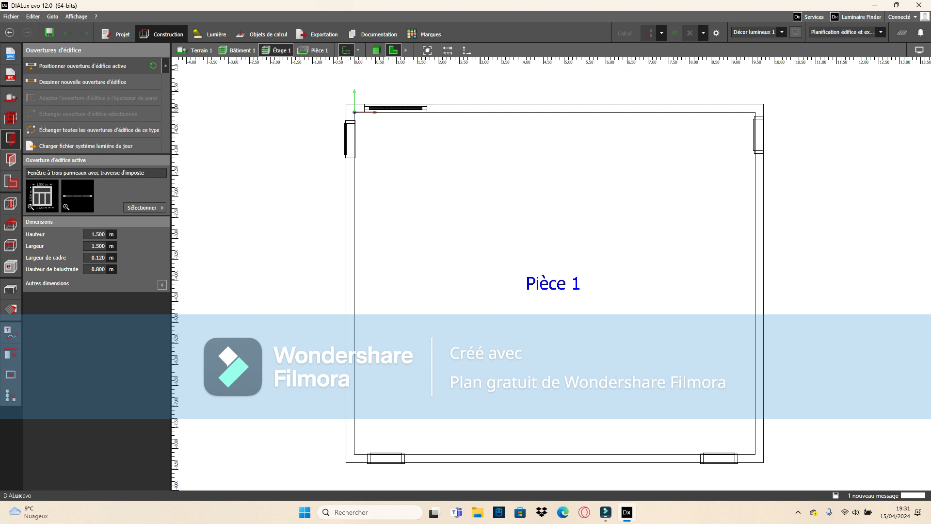
pyautogui.click(474, 108)
pyautogui.click(559, 107)
pyautogui.click(645, 111)
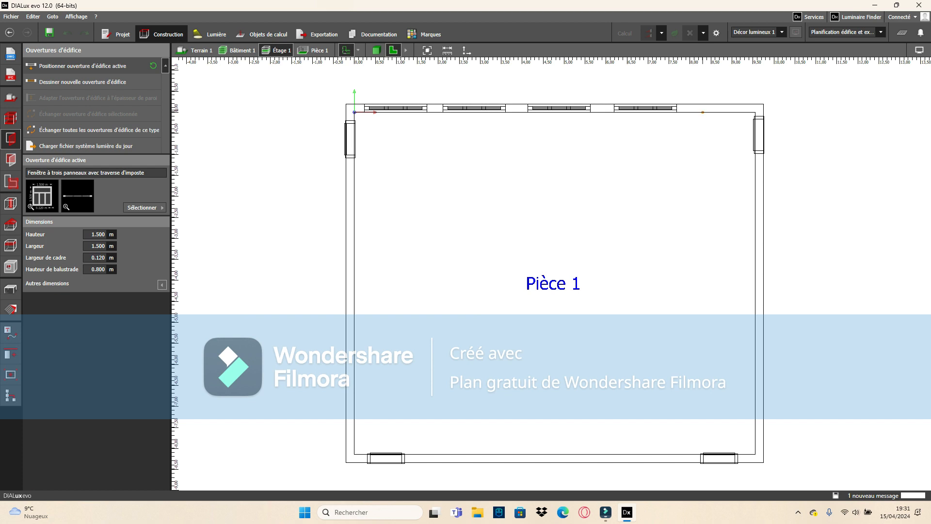
pyautogui.click(702, 112)
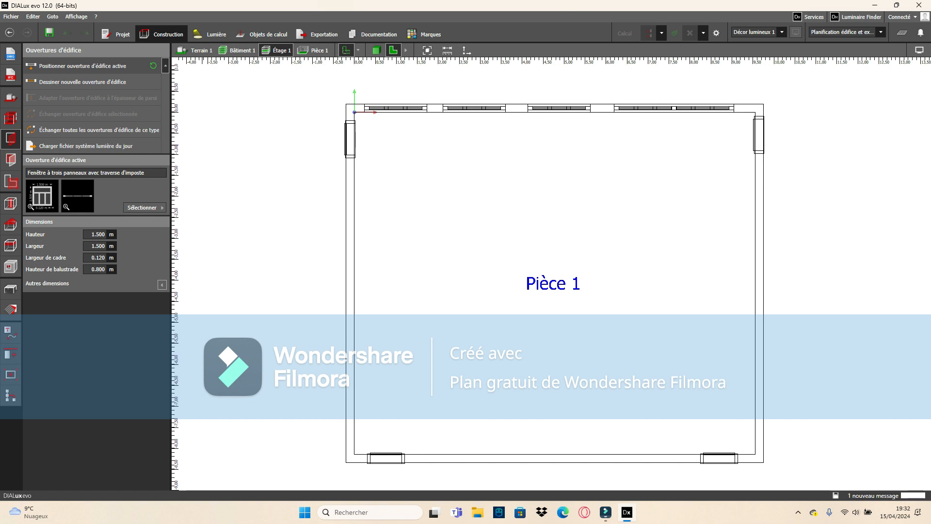
pyautogui.click(11, 245)
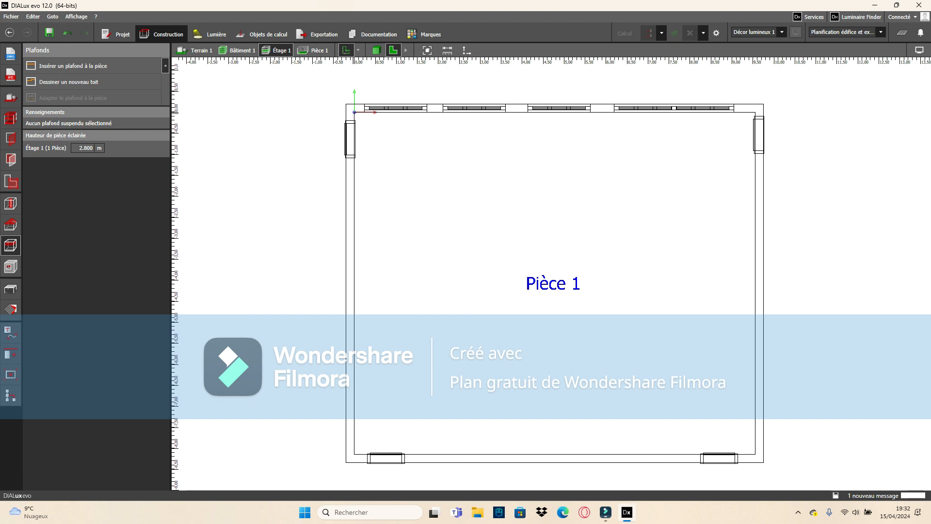
pyautogui.click(758, 135)
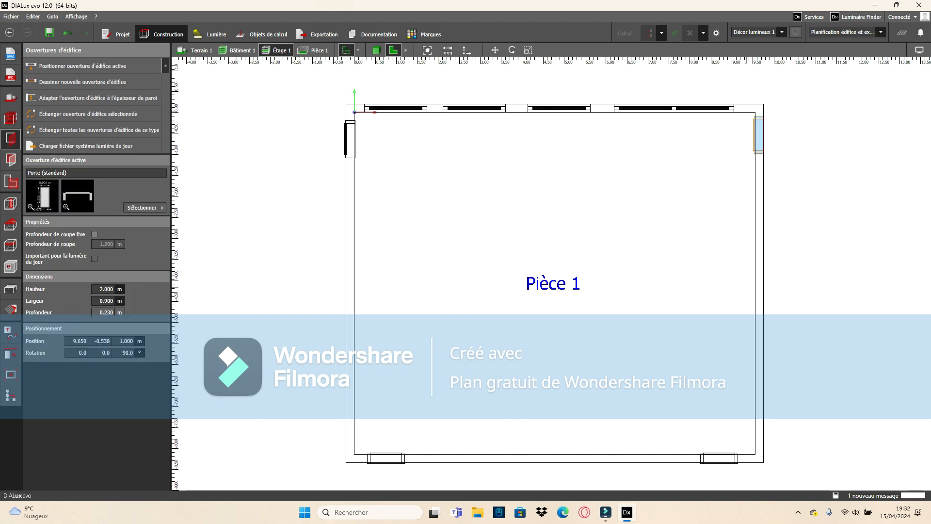
pyautogui.click(368, 116)
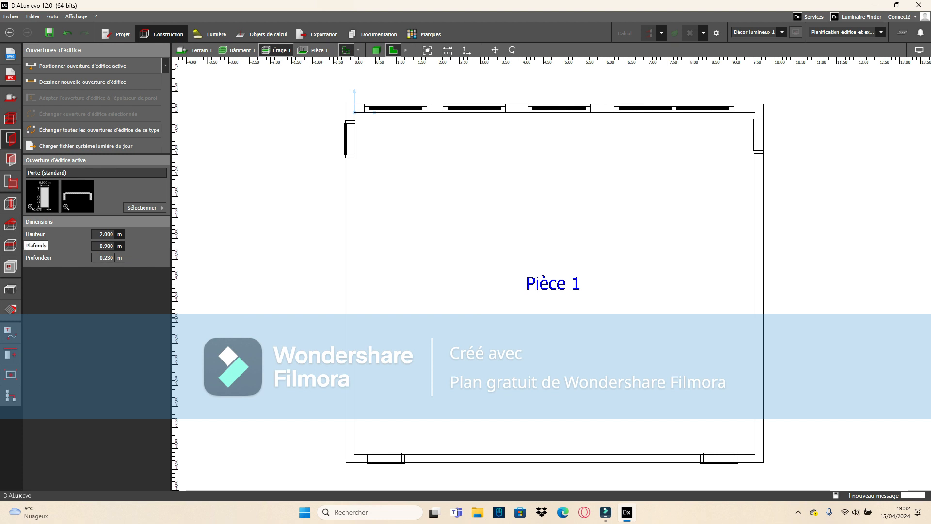
pyautogui.click(10, 245)
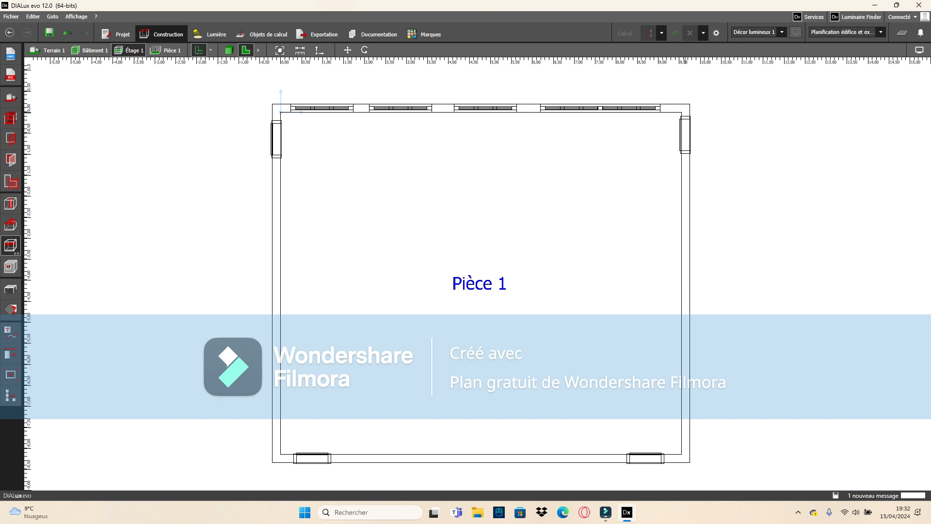
pyautogui.click(280, 112)
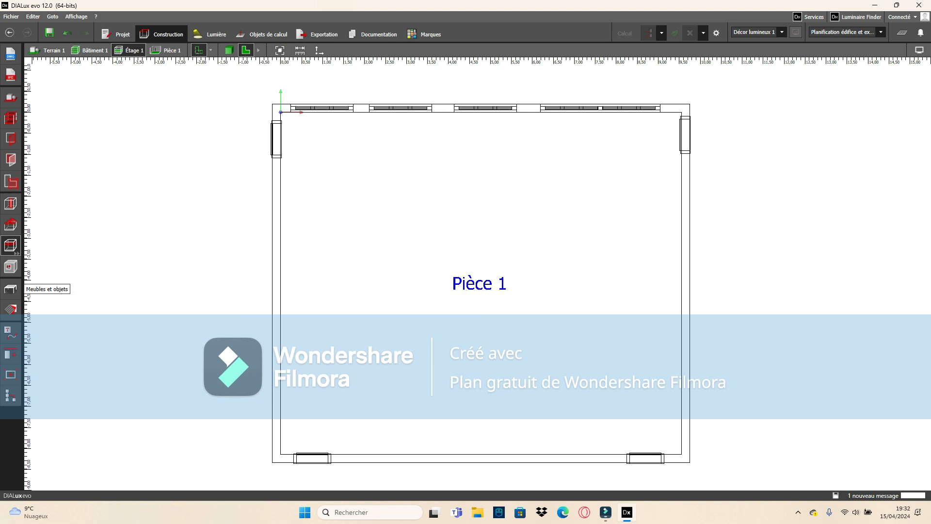
pyautogui.click(11, 289)
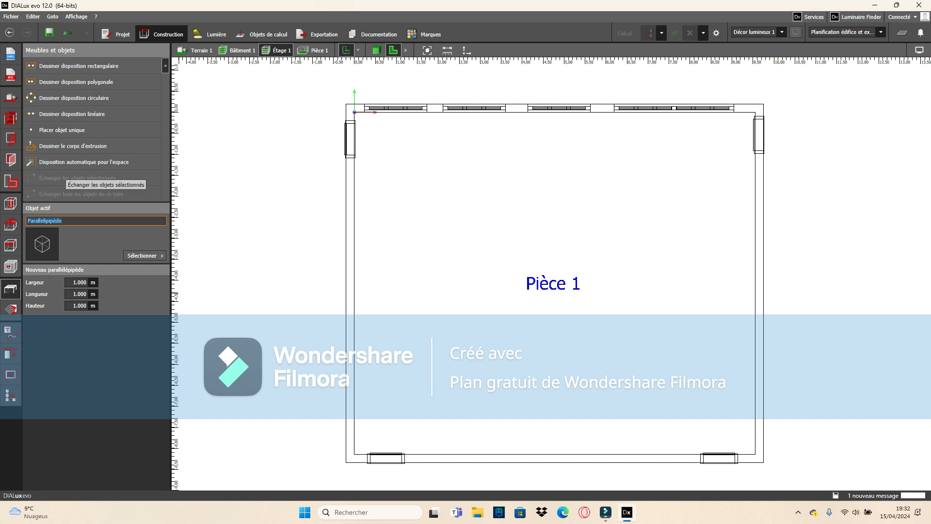
# Step: Insert a suspended ceiling into the room and check it in the 3D view before returning to the floor plan
pyautogui.click(11, 245)
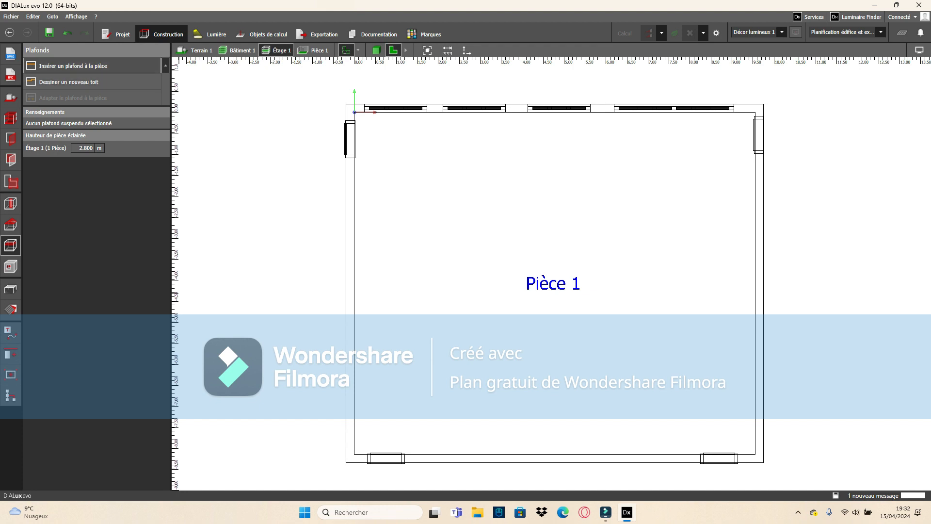
pyautogui.click(72, 66)
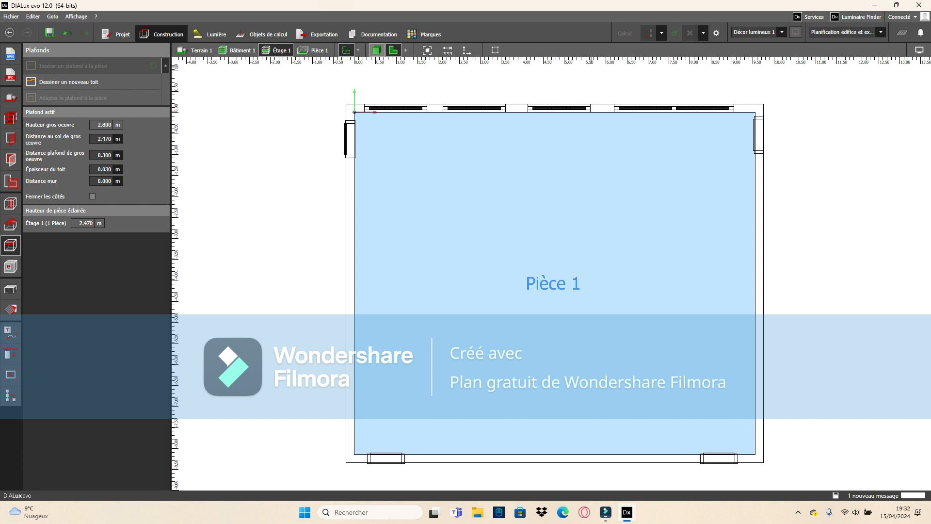
pyautogui.click(377, 50)
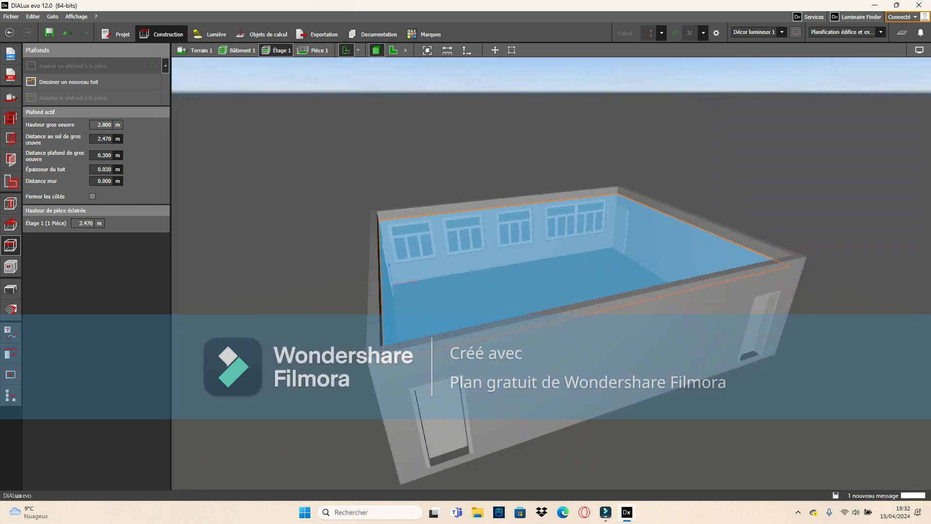
pyautogui.press('Escape')
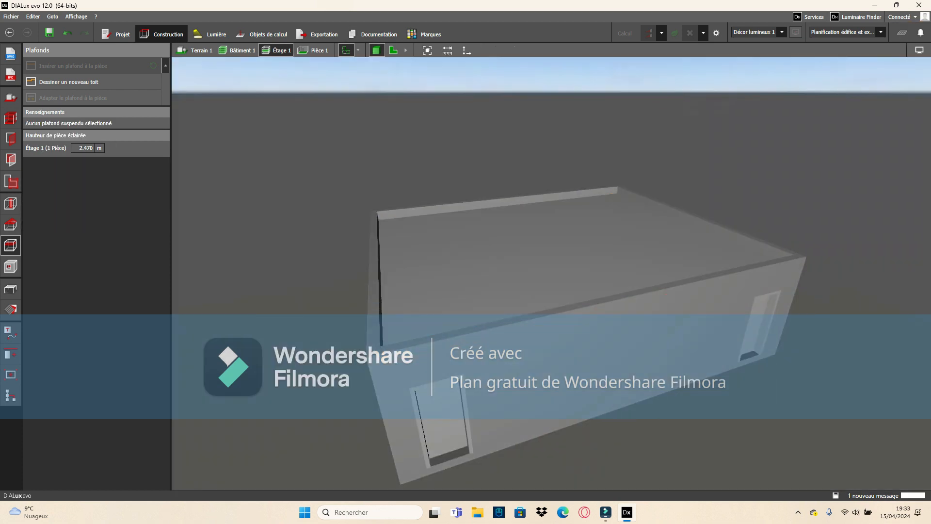
pyautogui.click(572, 257)
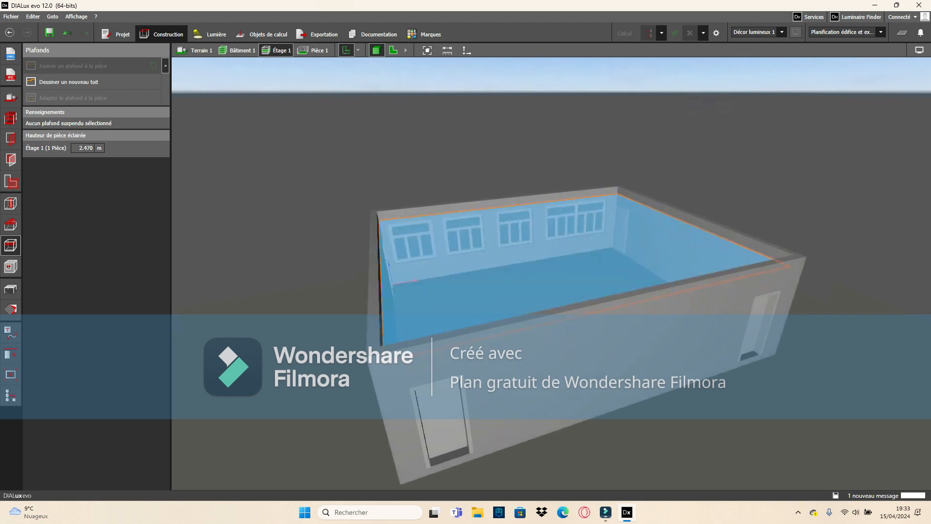
pyautogui.moveTo(548, 291); pyautogui.dragTo(527, 282, button='right')
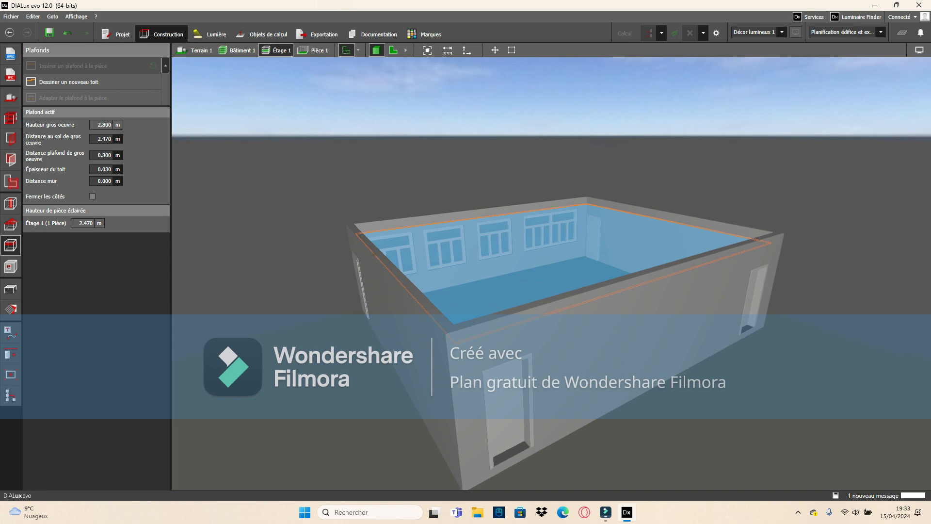
pyautogui.click(393, 50)
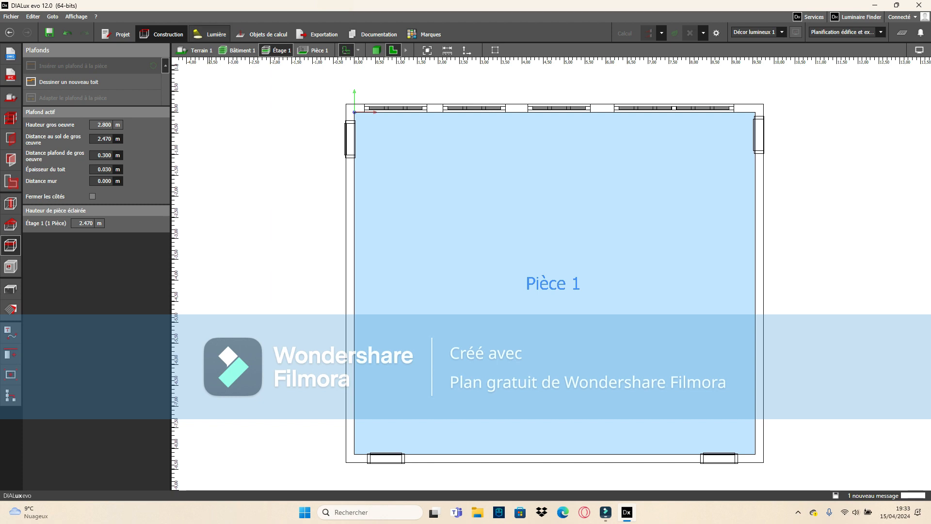
# Step: Look through the luminaire brands for the lighting design, examining Ensto with its product catalogue download and ELEKTRO LUMEN
pyautogui.click(210, 33)
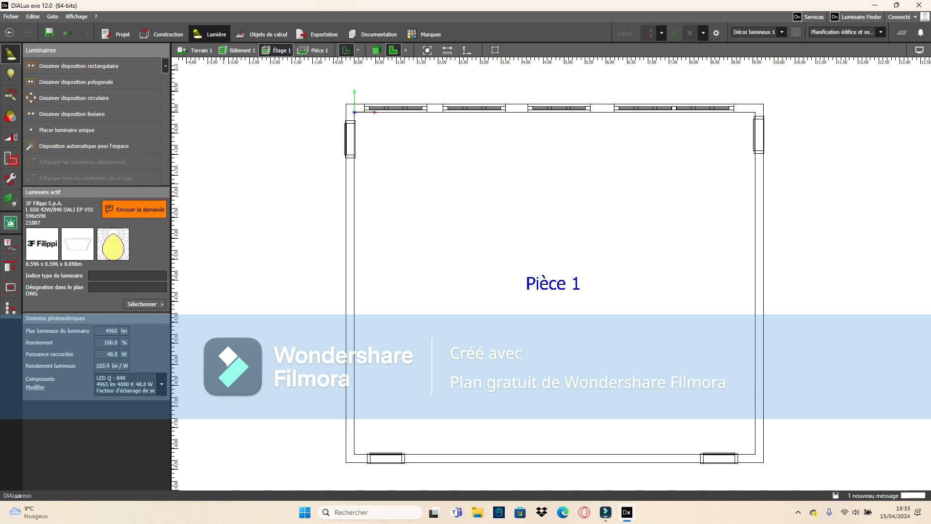
pyautogui.click(141, 304)
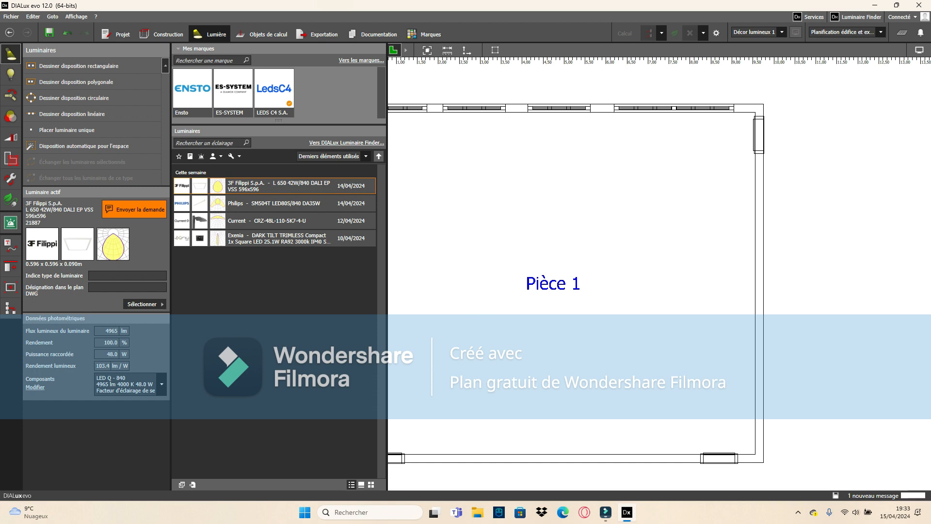
pyautogui.click(361, 61)
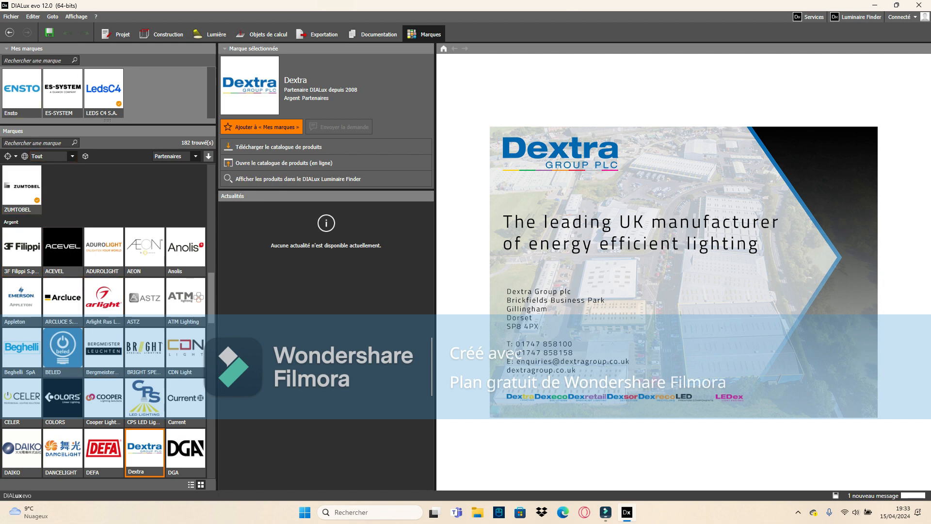
pyautogui.click(22, 90)
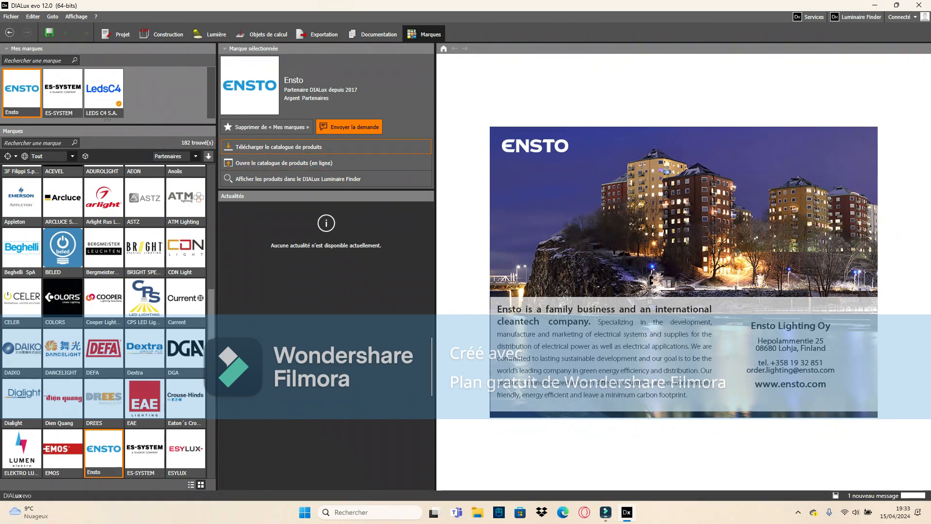
pyautogui.click(279, 146)
pyautogui.click(279, 147)
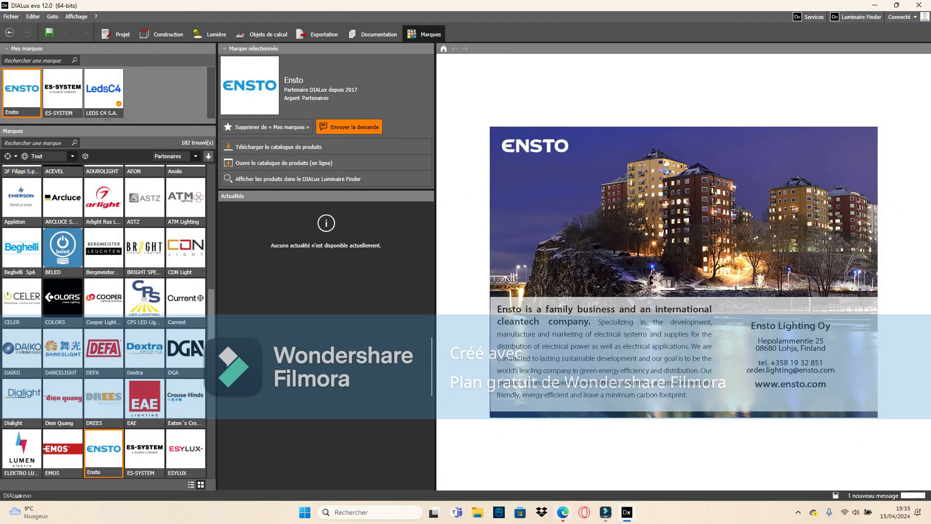
pyautogui.click(22, 451)
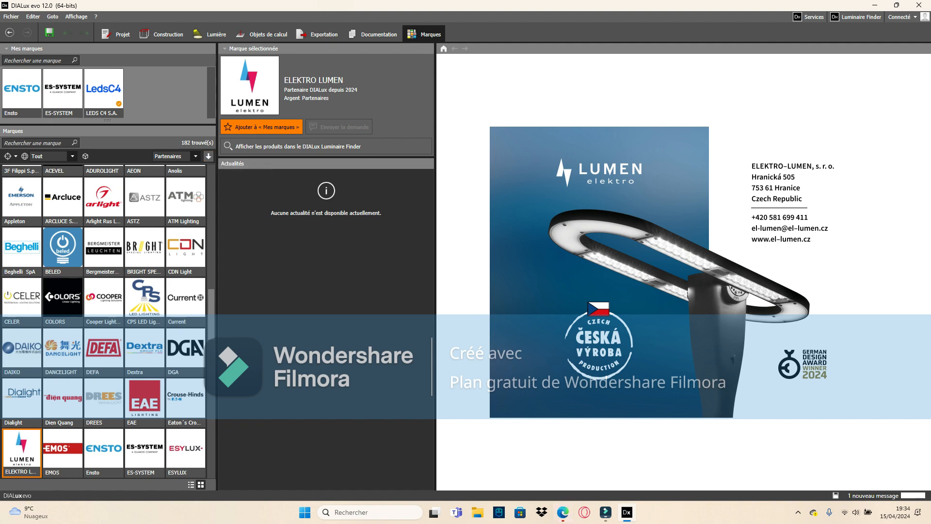
pyautogui.click(10, 33)
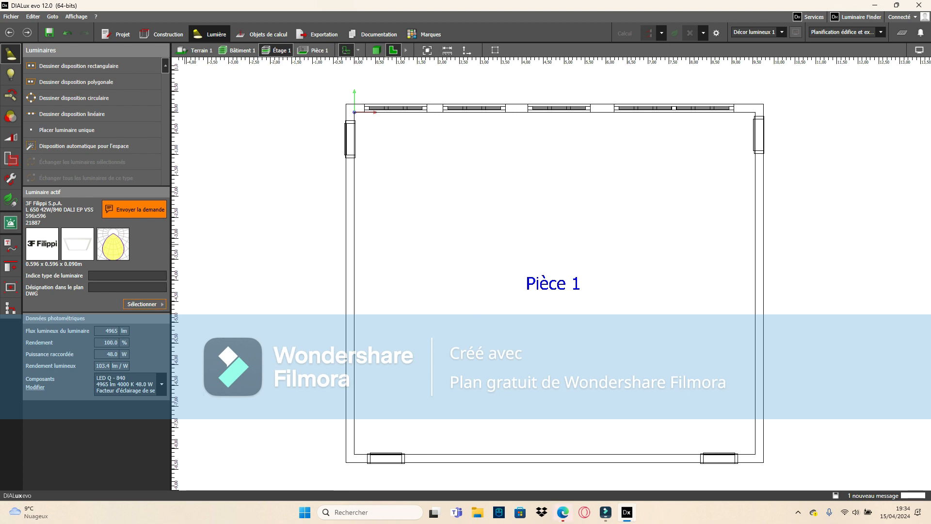
pyautogui.click(144, 305)
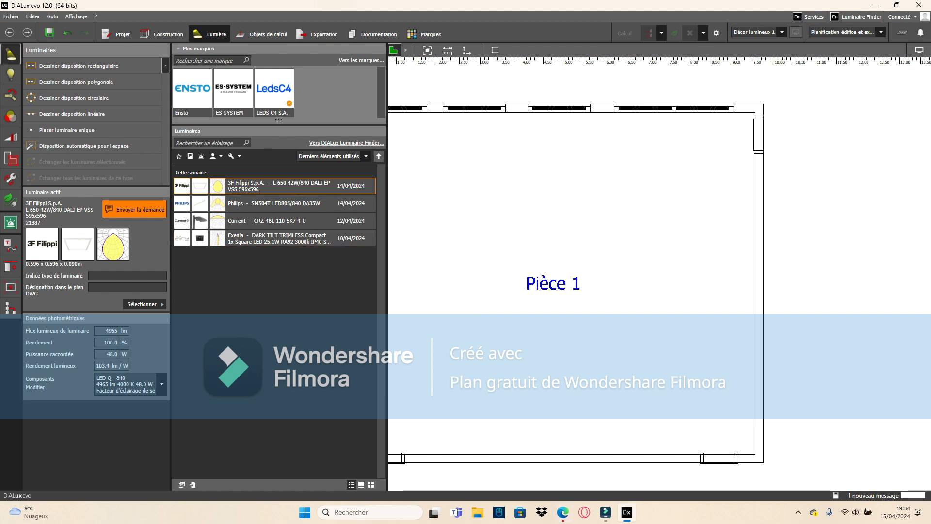
pyautogui.click(144, 304)
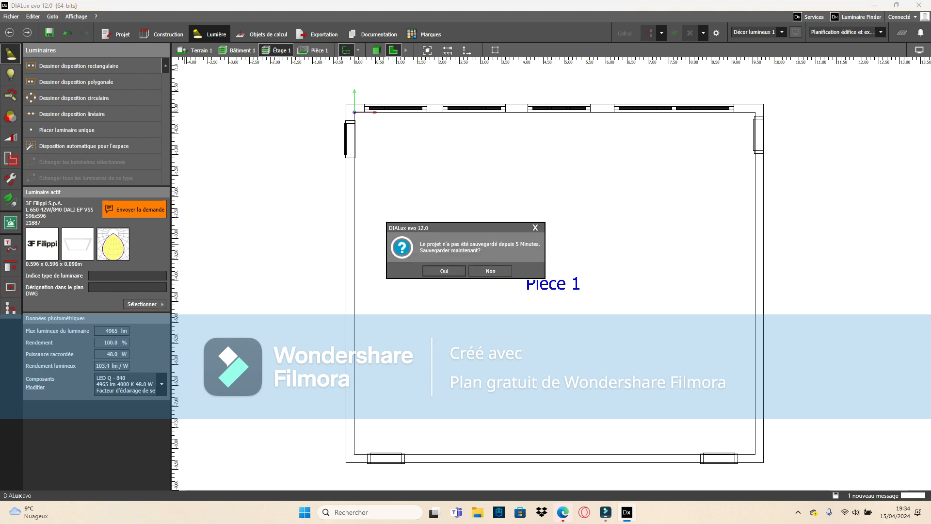
# Step: Save the project as Projetok in the DIALux Projects folder
pyautogui.click(444, 271)
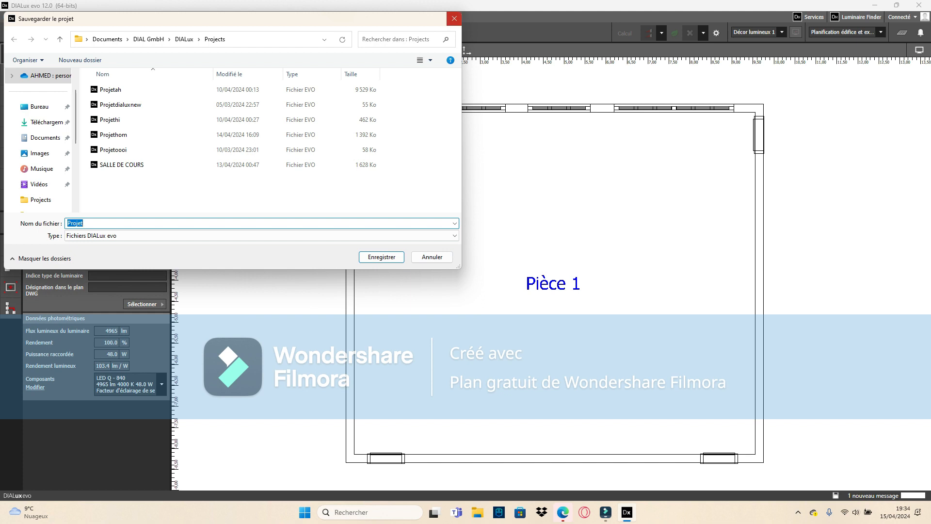
pyautogui.click(194, 223)
pyautogui.write('ok')
pyautogui.click(382, 257)
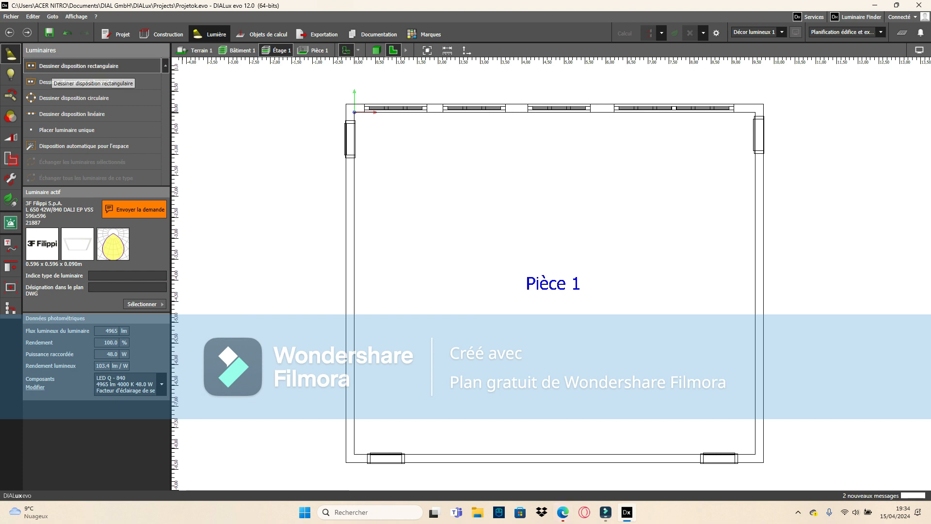
# Step: Draw a rectangular 3 by 3 arrangement of the 3F Filippi L 650 luminaires across the room, about 8.85 m by 7.5 m
pyautogui.click(53, 68)
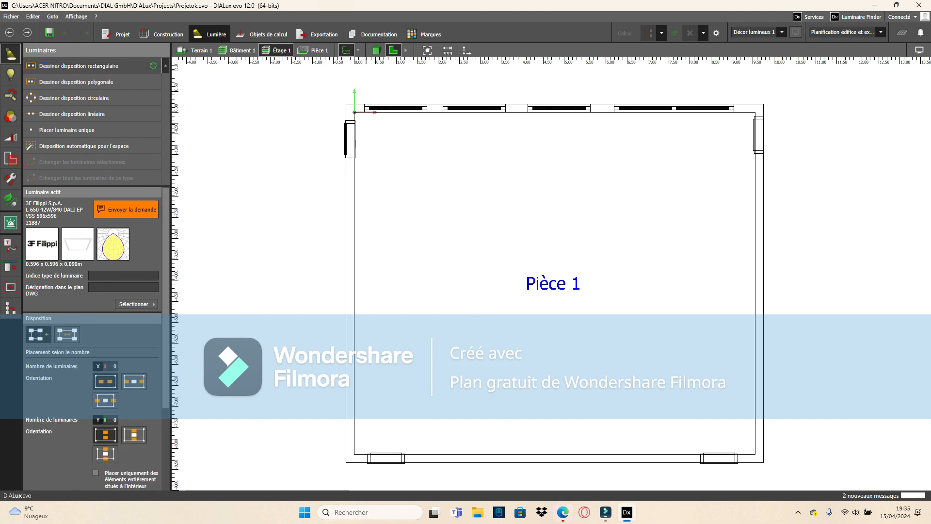
pyautogui.click(364, 126)
pyautogui.click(735, 126)
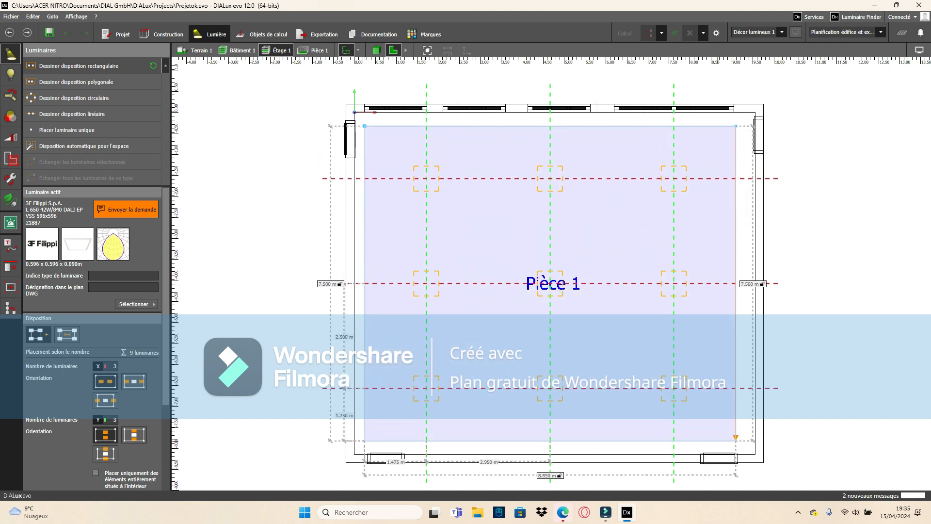
pyautogui.click(735, 440)
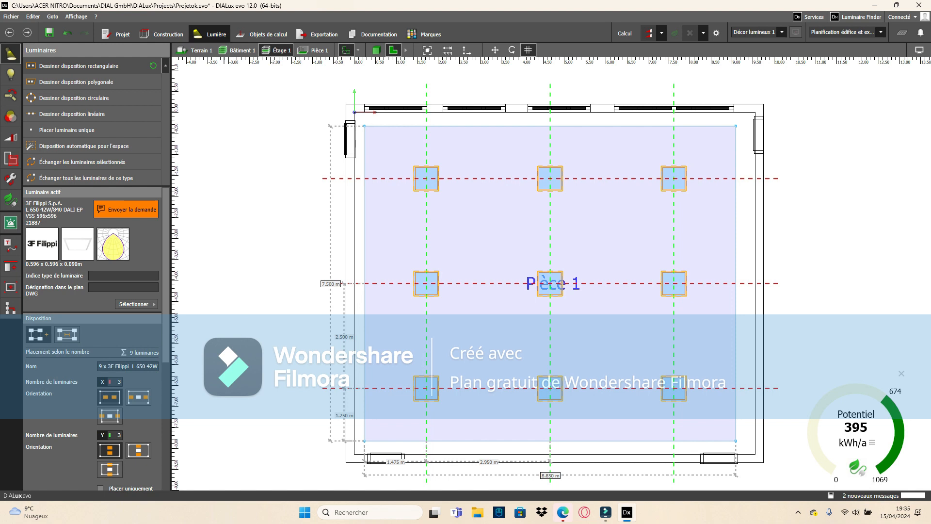
# Step: Set the 100x80 standard table from the office furniture catalogue (Meubles de bureau) as the active object
pyautogui.click(11, 158)
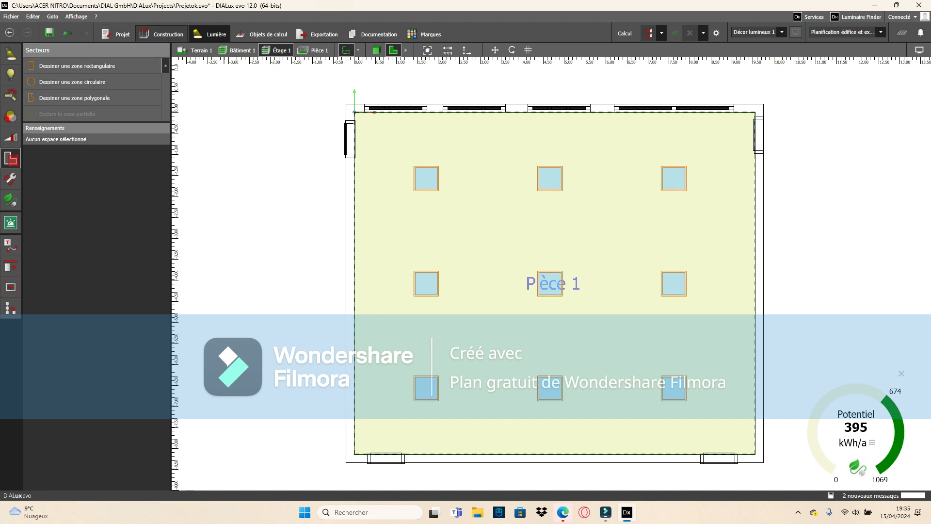
pyautogui.click(162, 34)
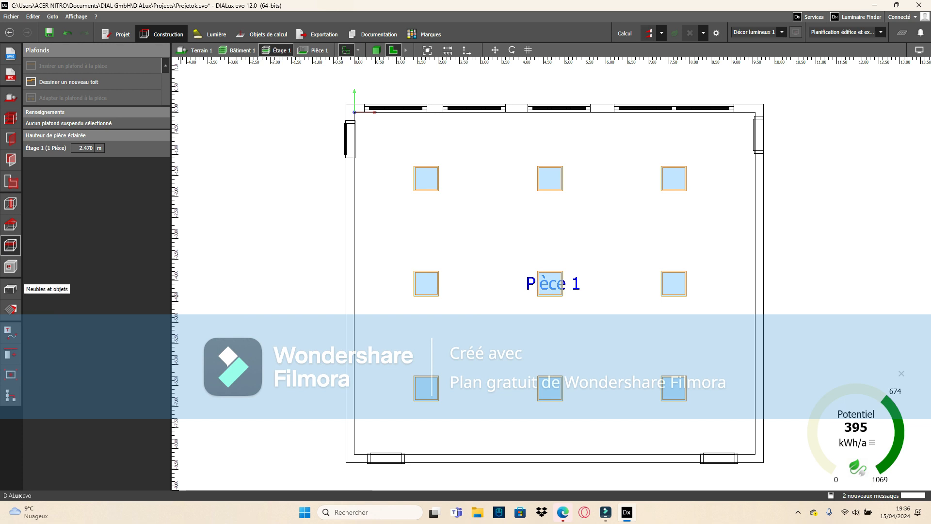
pyautogui.click(11, 289)
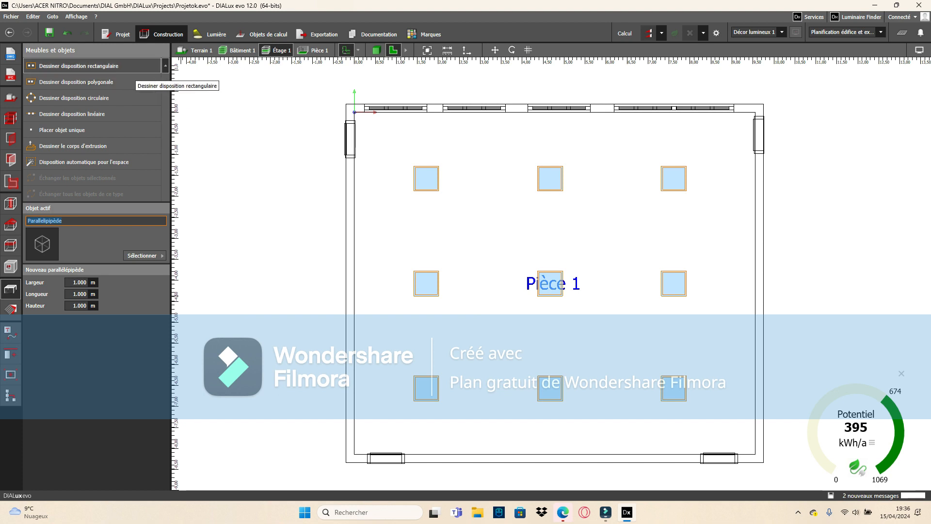
pyautogui.press('Tab')
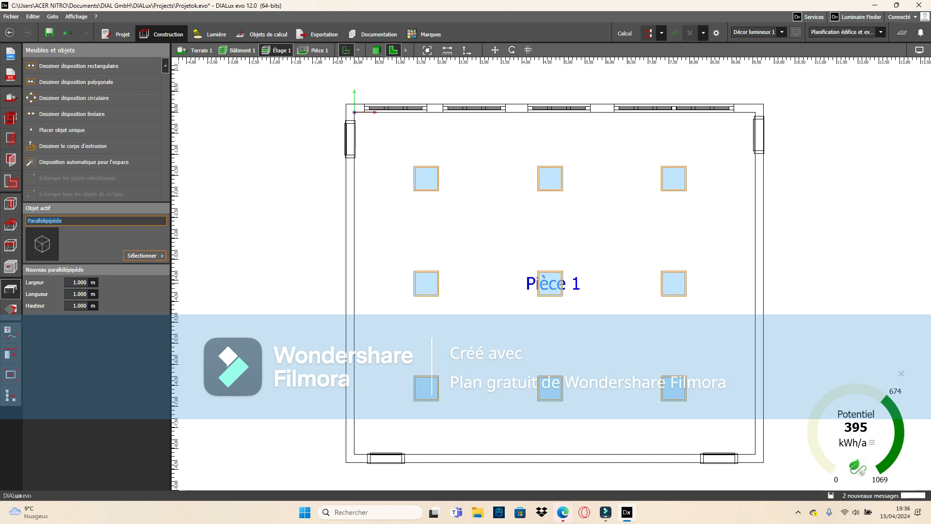
pyautogui.press('Return')
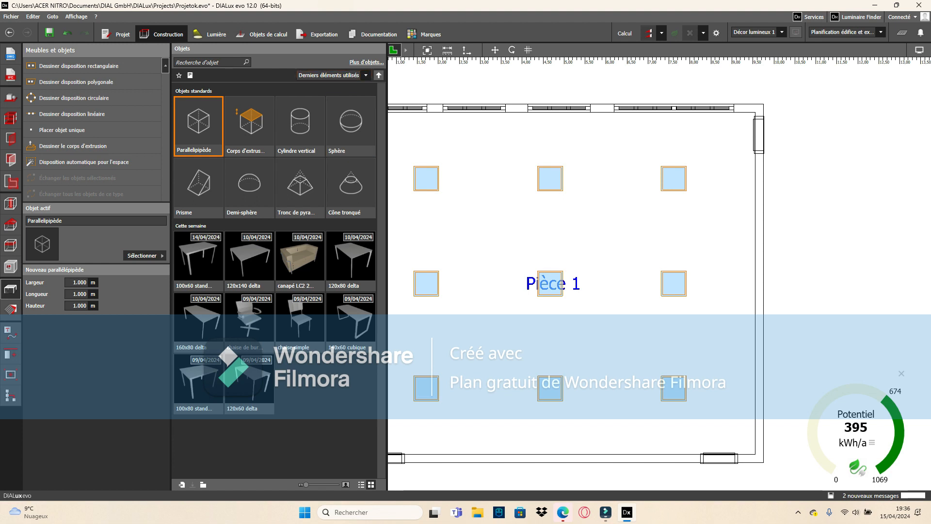
pyautogui.click(367, 63)
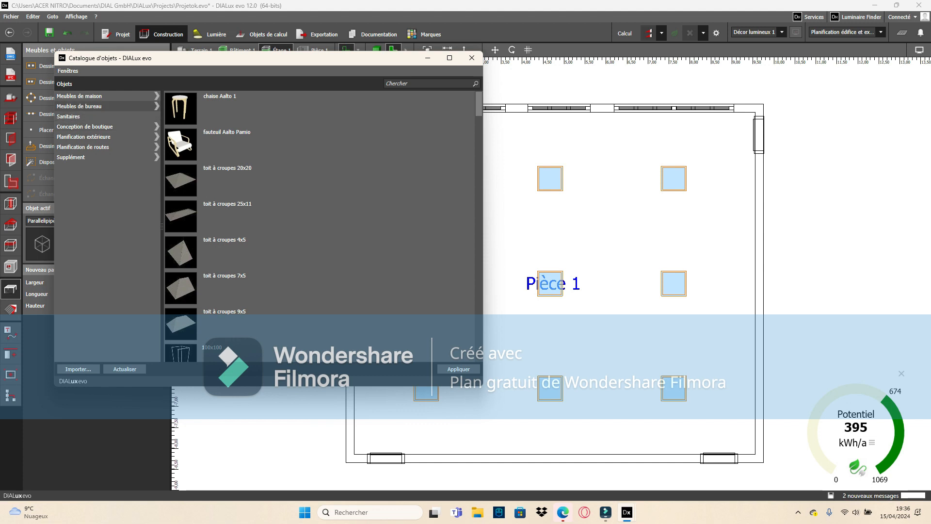
pyautogui.click(95, 107)
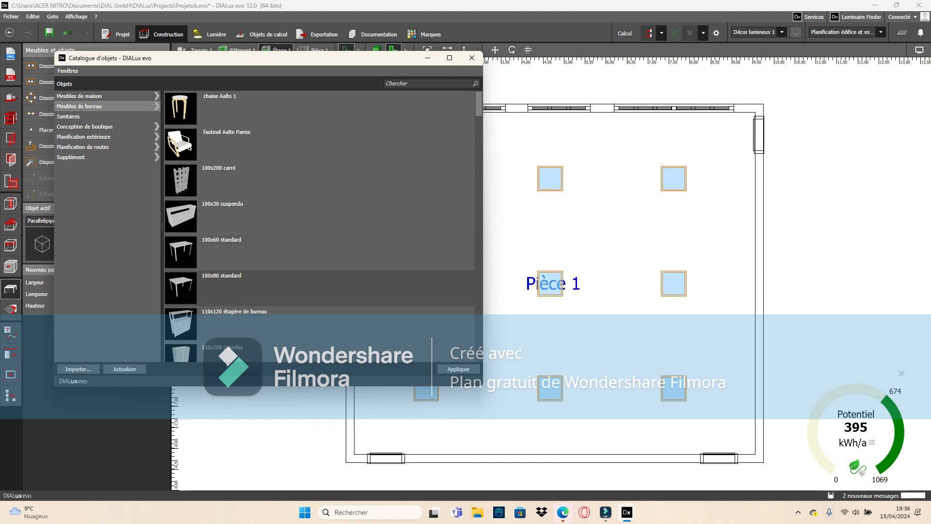
pyautogui.click(315, 288)
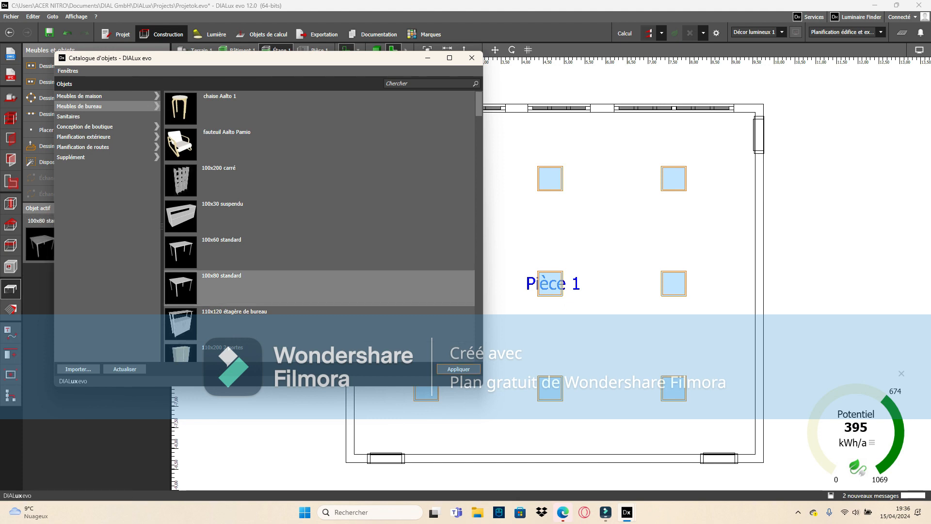
# Step: Draw a rectangular 4 by 3 arrangement of the 100x80 standard tables across the room, about 8.4 m by 6.75 m
pyautogui.click(458, 369)
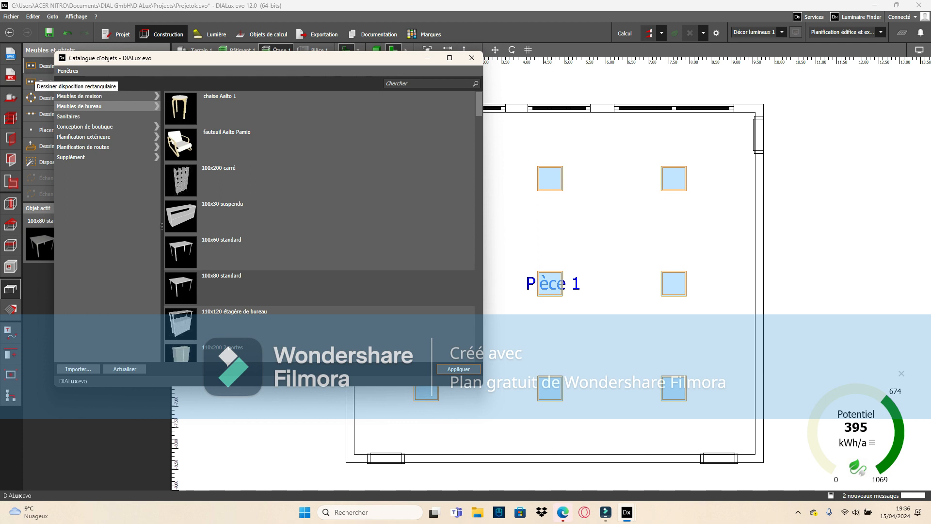
pyautogui.click(31, 66)
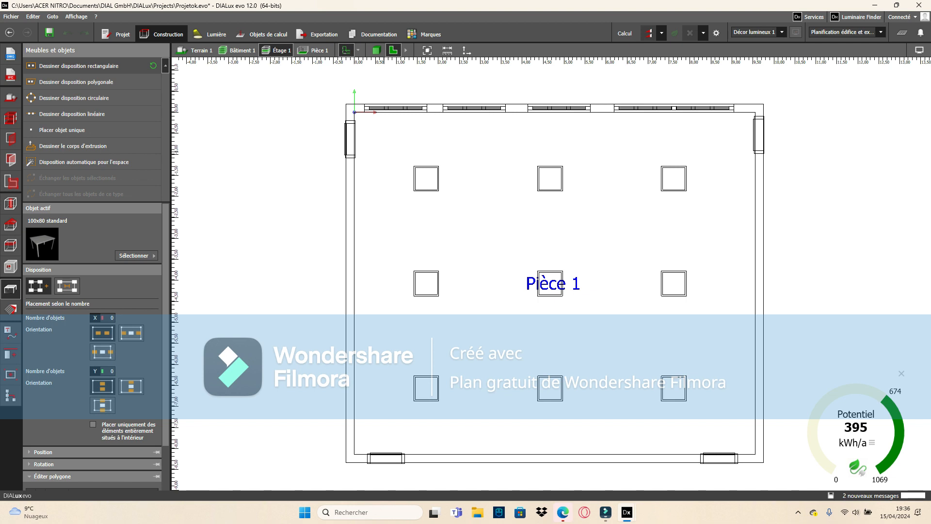
pyautogui.click(386, 151)
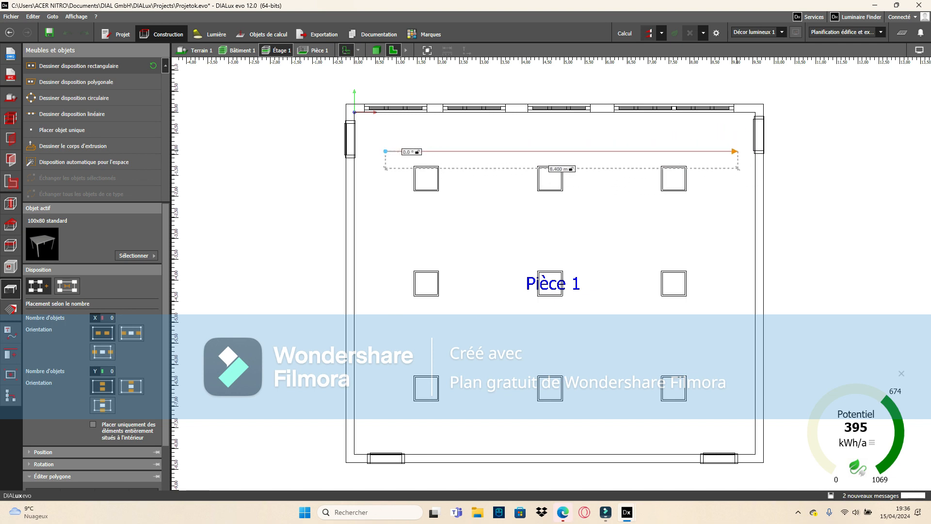
pyautogui.click(737, 152)
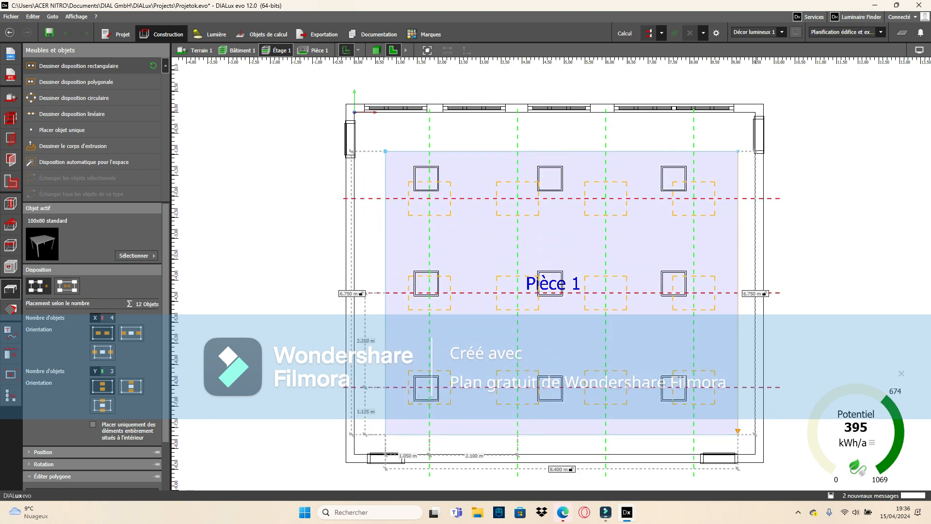
pyautogui.click(737, 431)
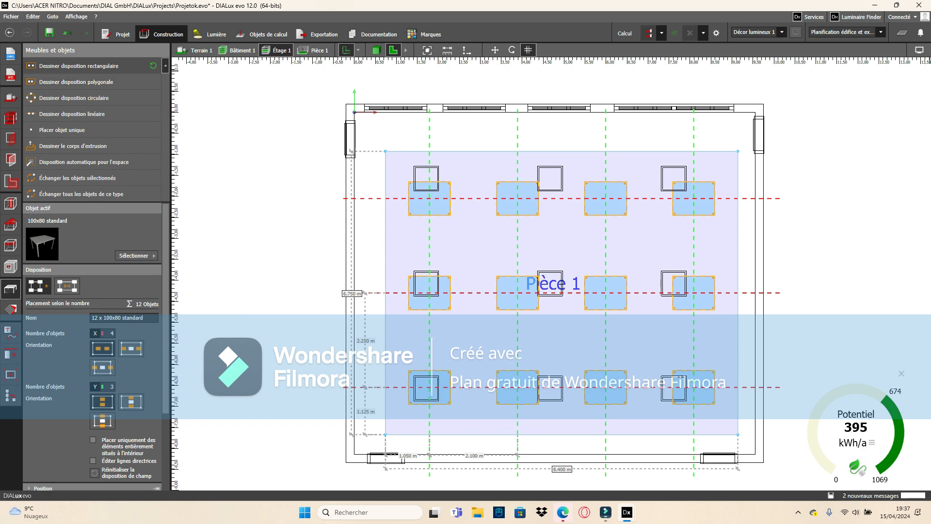
# Step: Finish the table arrangement and examine the furnished room in 3D, then return to the floor plan
pyautogui.click(376, 50)
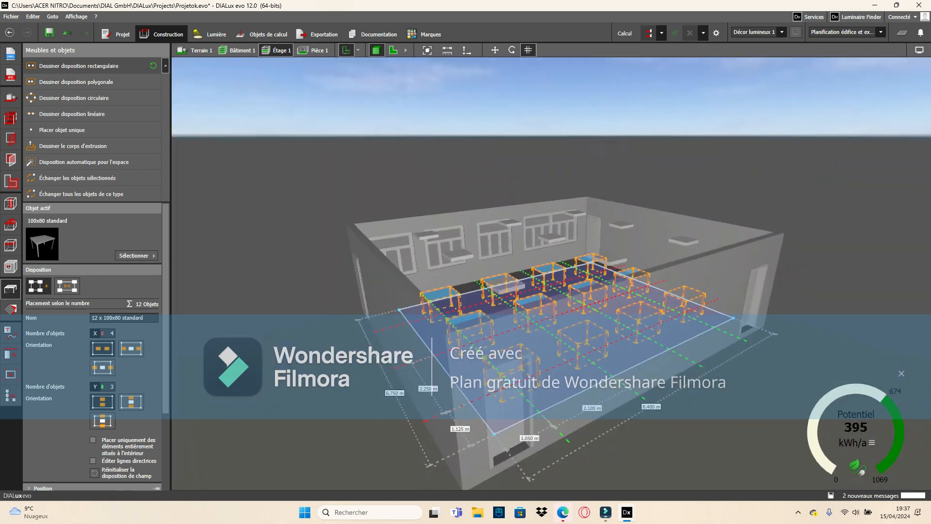
pyautogui.press('Escape')
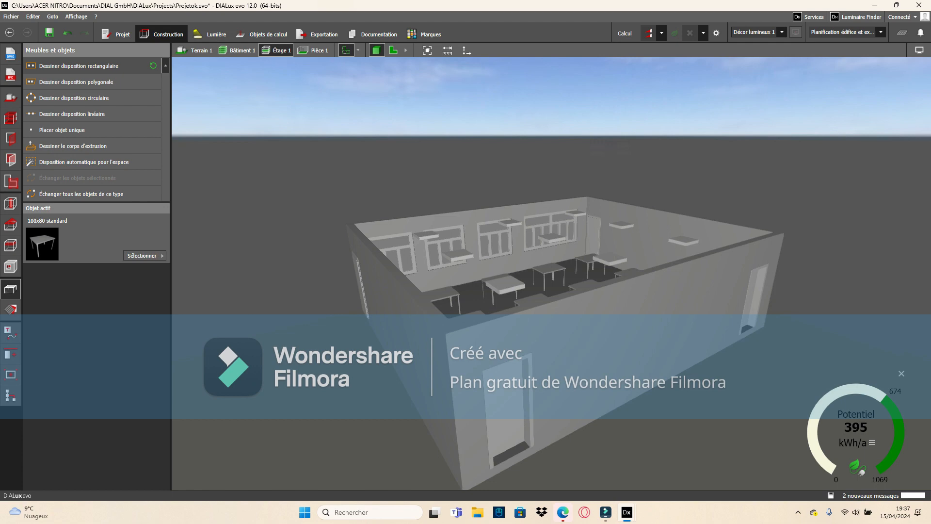
pyautogui.moveTo(616, 242); pyautogui.dragTo(533, 245, button='right')
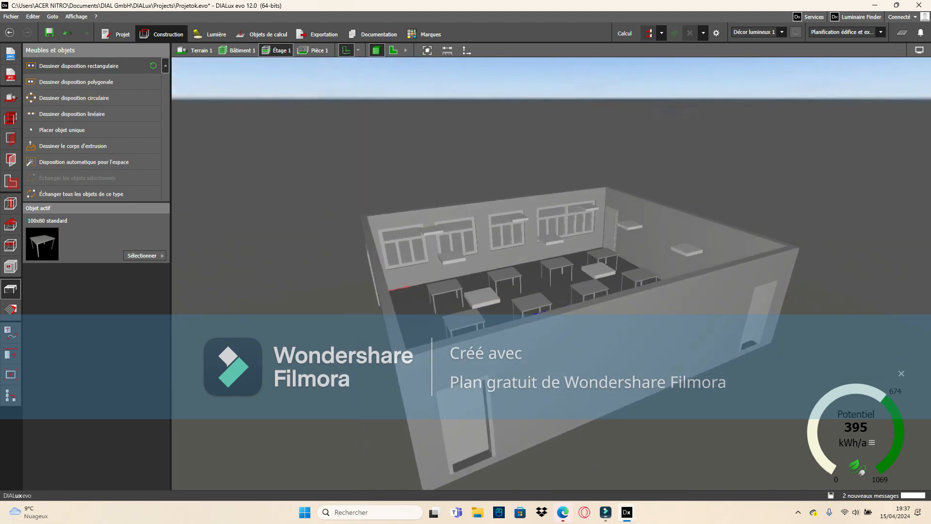
pyautogui.click(393, 50)
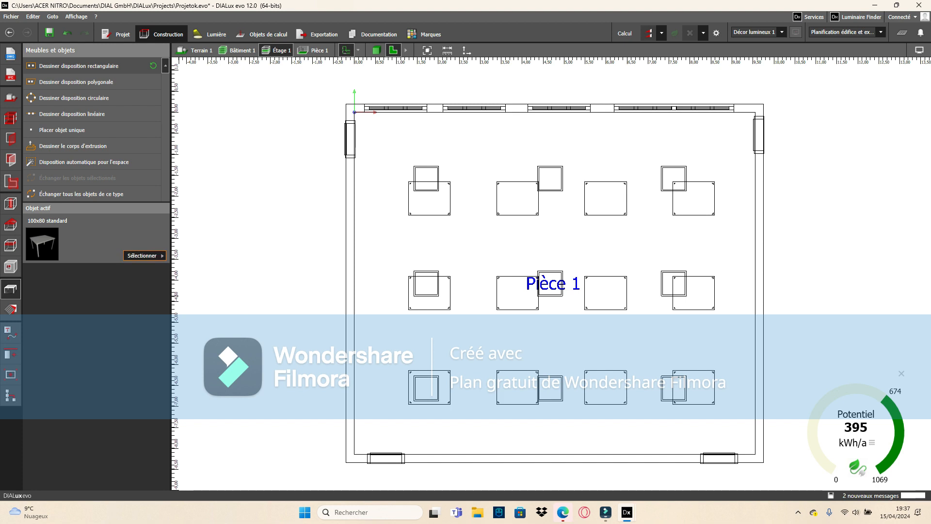
# Step: Set the chaise pivotante1 swivel chair from the office furniture chairs (Meubles de bureau, Chaises) as the active object
pyautogui.click(144, 256)
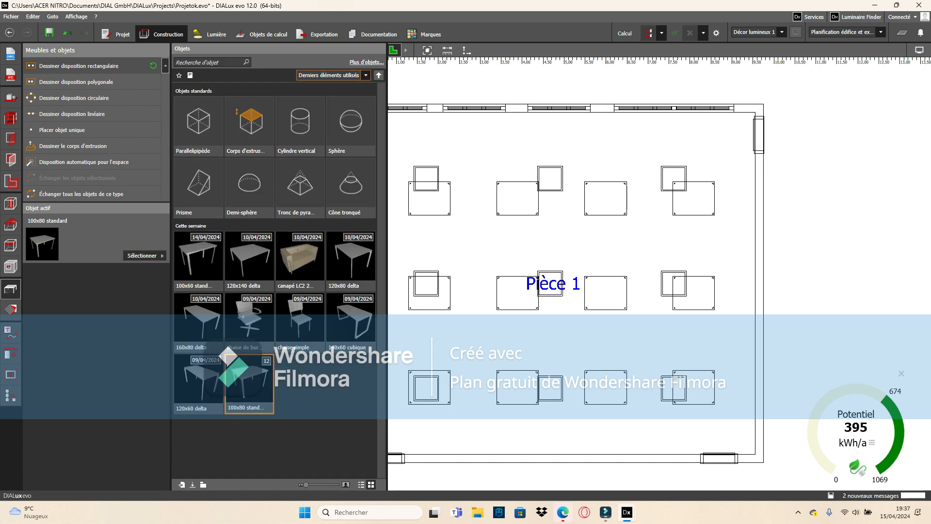
pyautogui.click(366, 62)
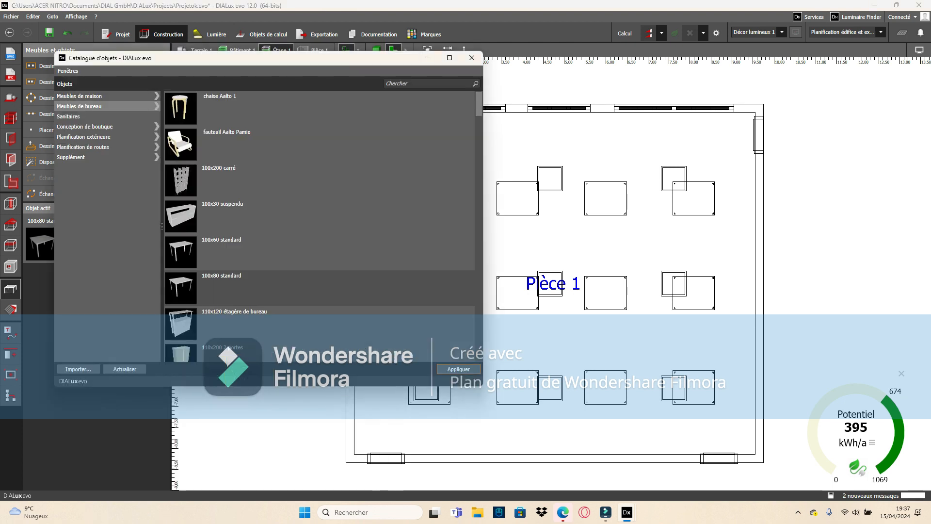
pyautogui.click(80, 106)
pyautogui.click(80, 106)
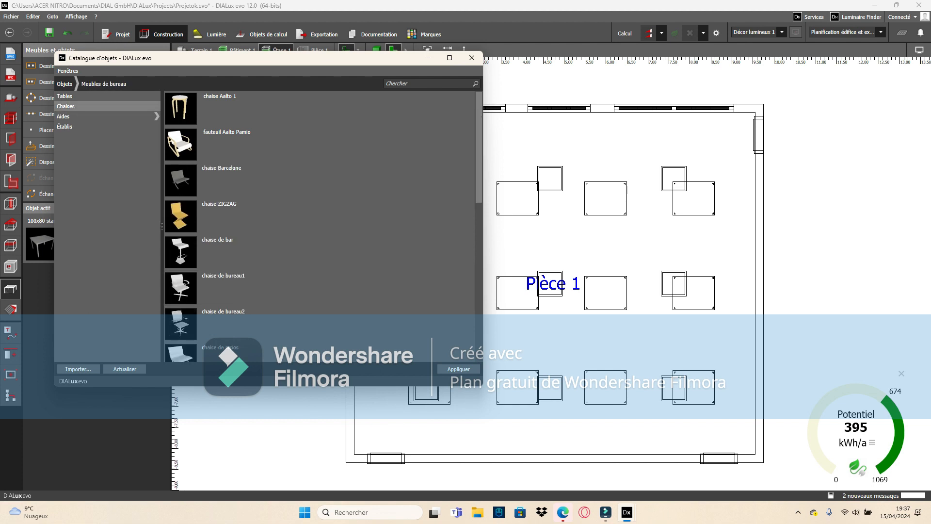
pyautogui.scroll(-10, 320, 216)
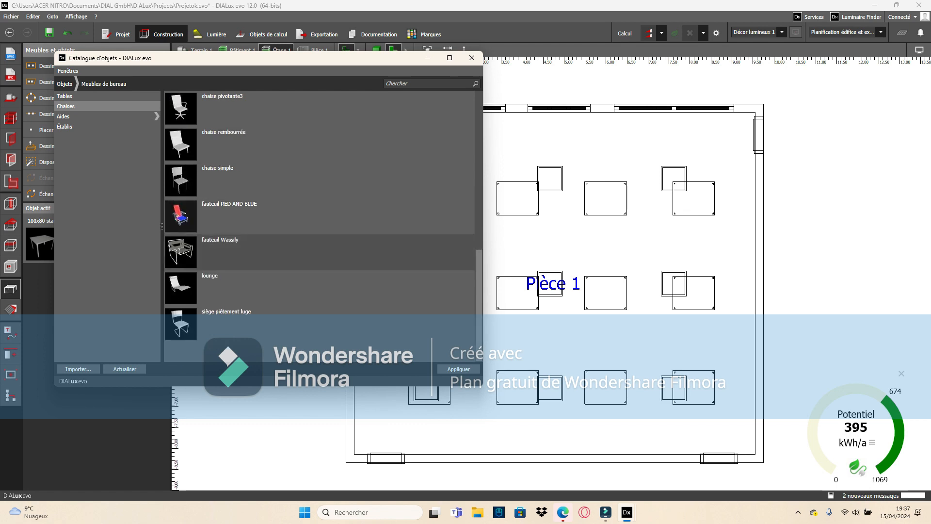
pyautogui.scroll(10, 320, 252)
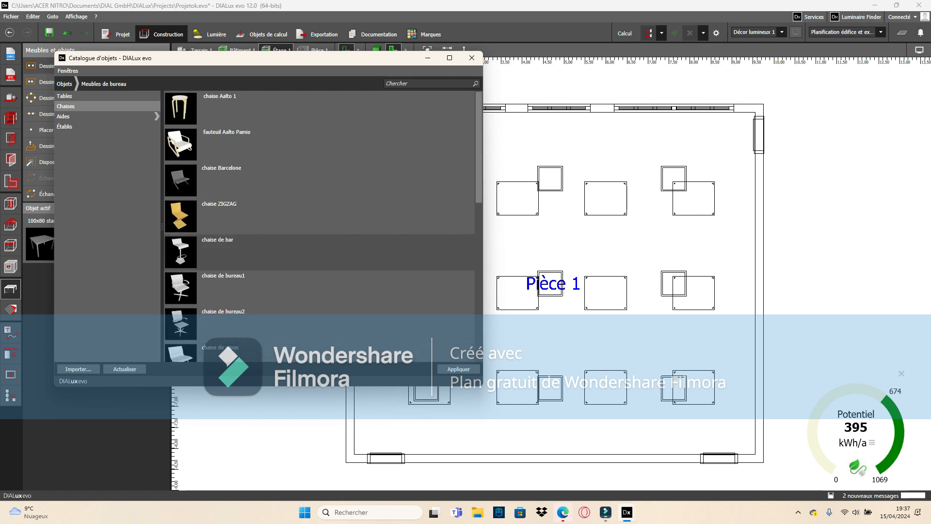
pyautogui.scroll(-6, 320, 216)
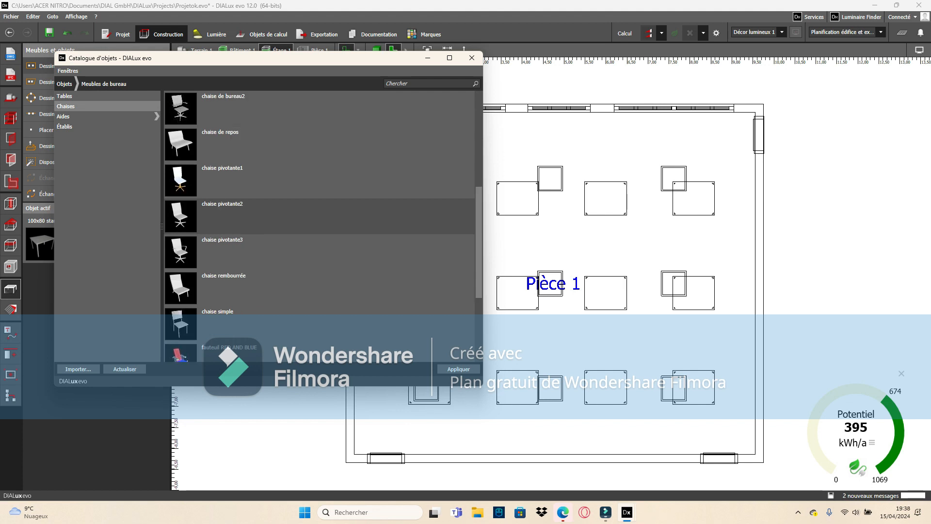
pyautogui.click(222, 181)
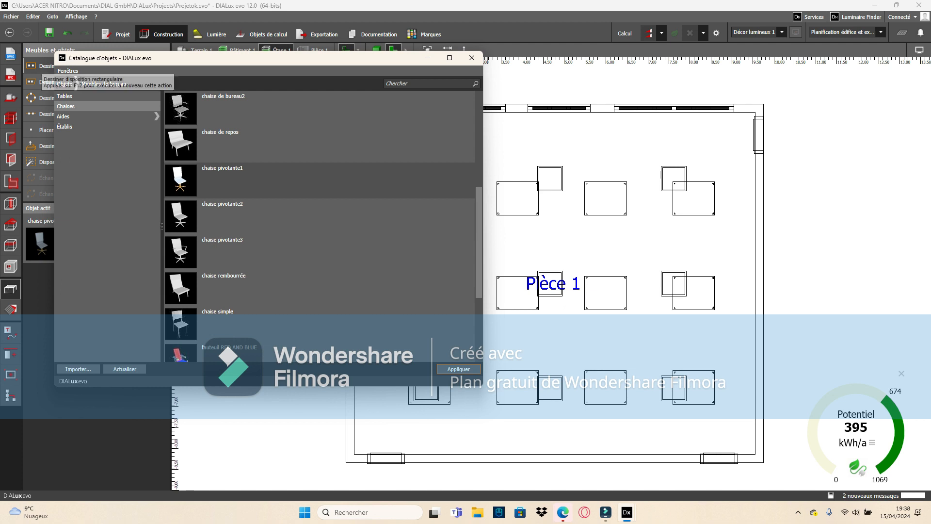
# Step: Draw a rectangular 3 by 3 arrangement of the chaise pivotante1 chairs between the tables, about 6.25 m by 6.1 m
pyautogui.click(35, 65)
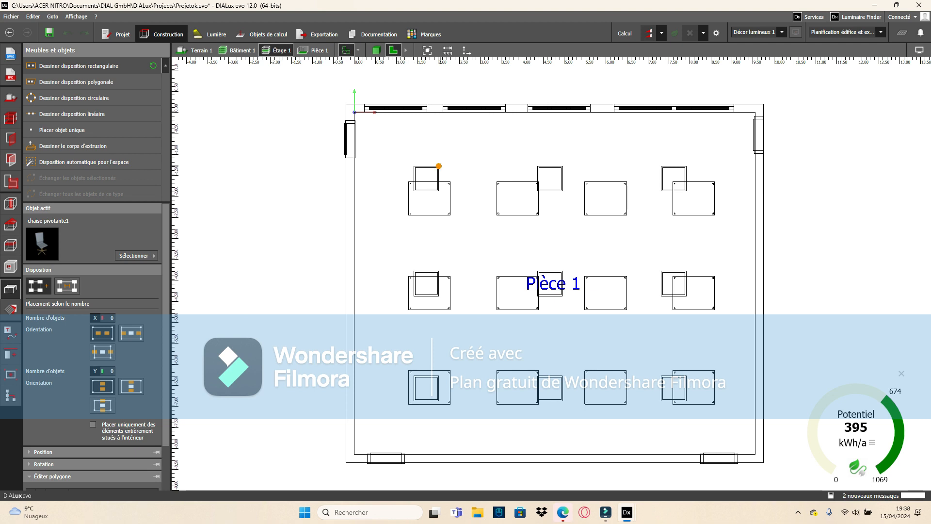
pyautogui.click(439, 166)
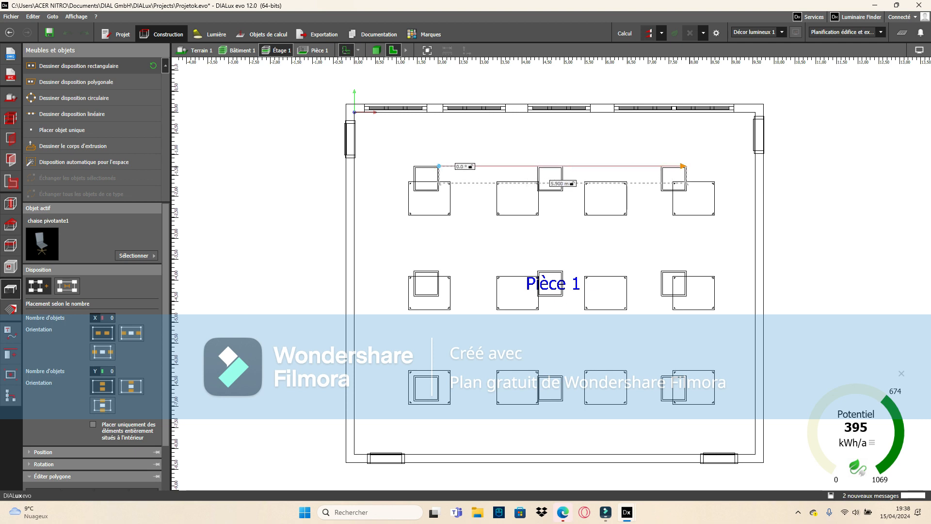
pyautogui.click(700, 166)
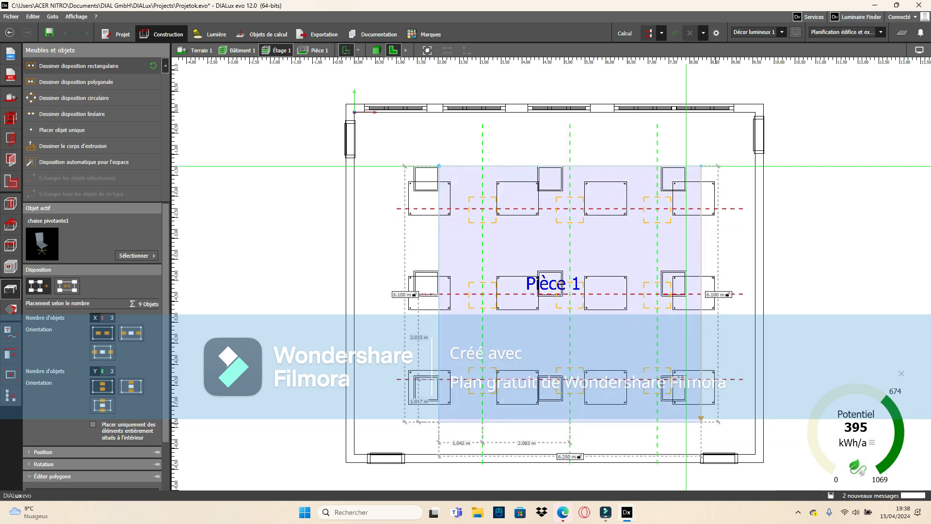
pyautogui.click(701, 422)
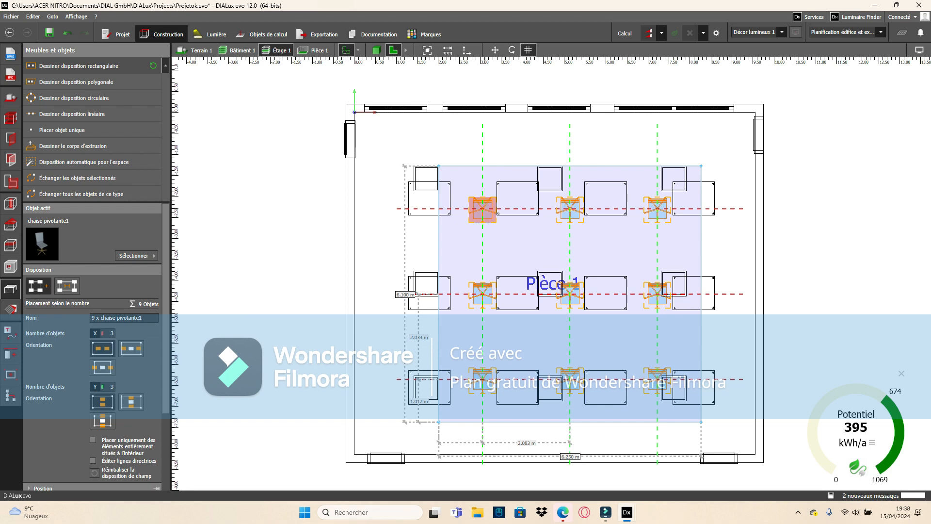
pyautogui.doubleClick(484, 208)
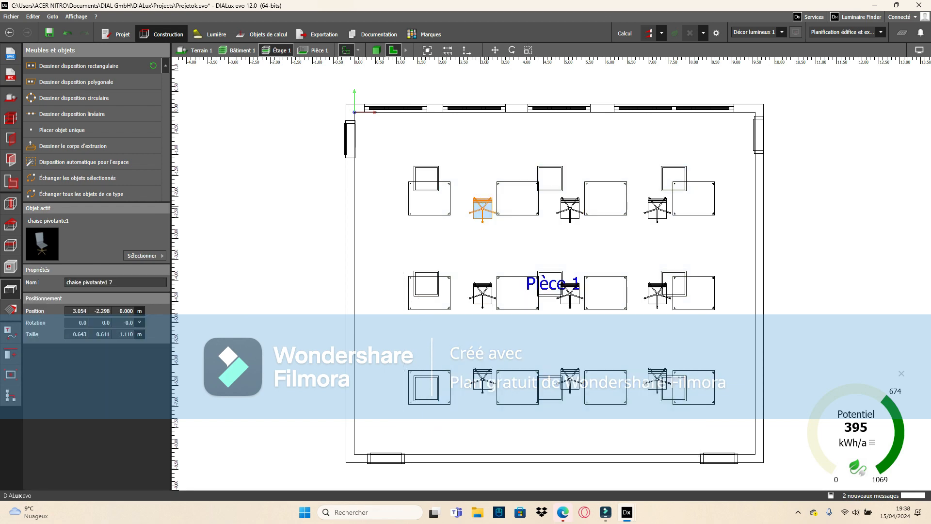
pyautogui.click(483, 208)
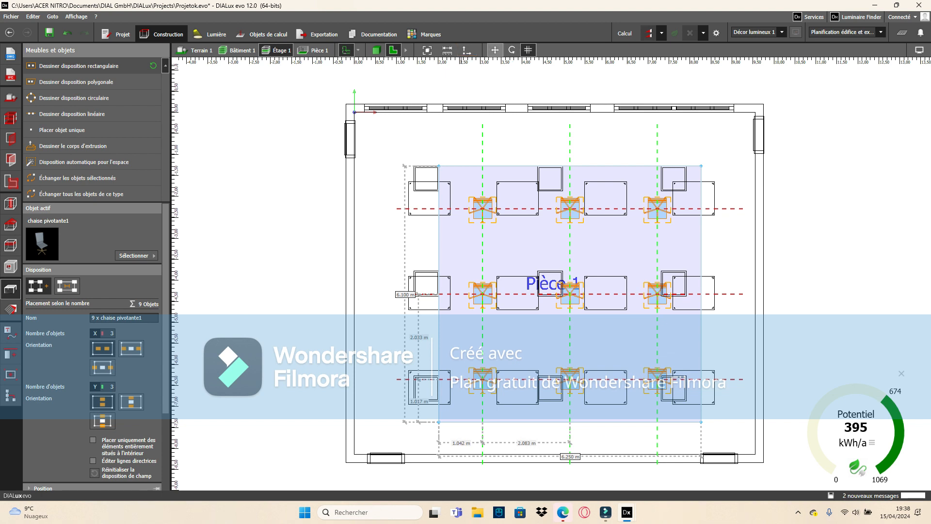
pyautogui.click(495, 50)
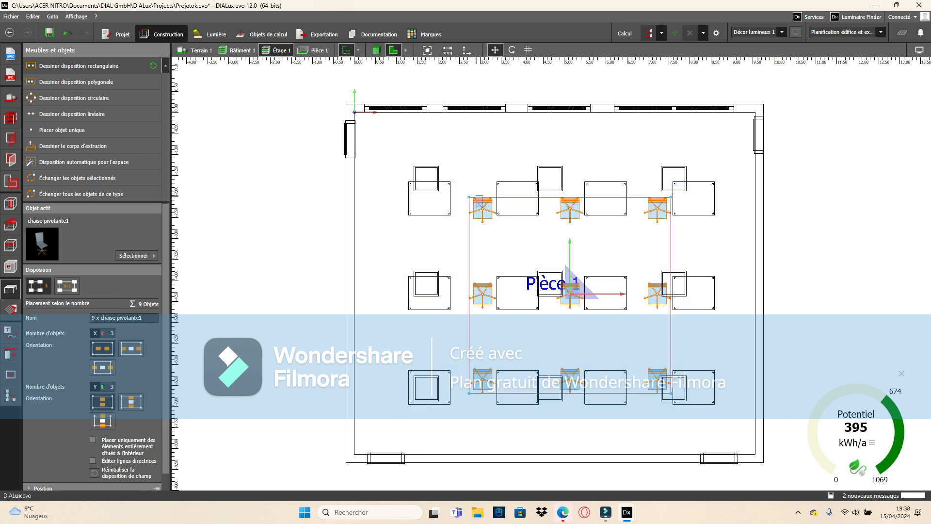
pyautogui.doubleClick(483, 207)
pyautogui.click(483, 208)
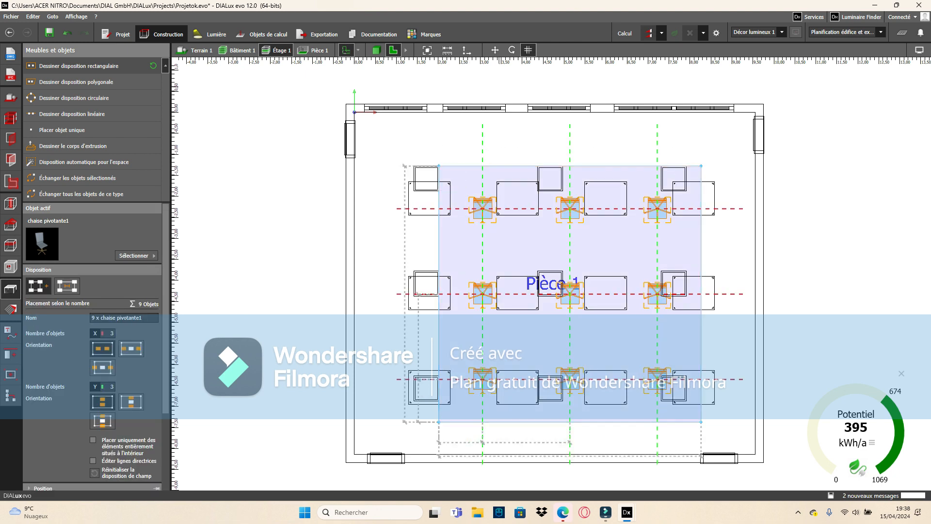
pyautogui.click(495, 50)
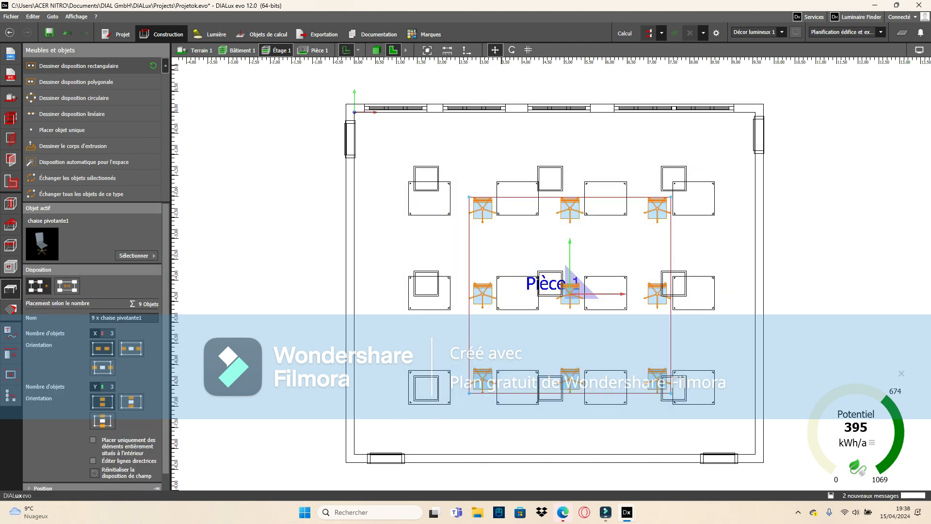
pyautogui.click(495, 50)
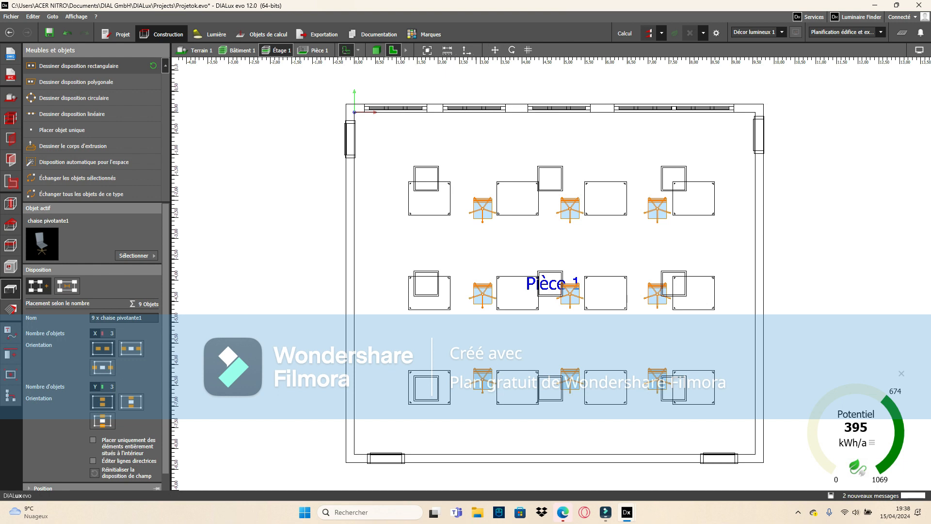
# Step: Extend the chair arrangement's field toward the window wall to a depth of about 6.4 m
pyautogui.click(529, 50)
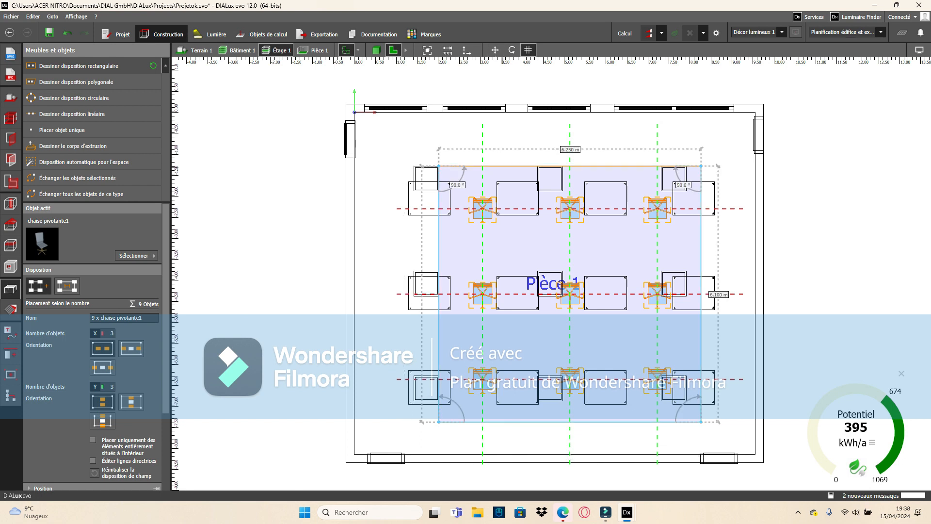
pyautogui.moveTo(503, 166); pyautogui.dragTo(503, 154)
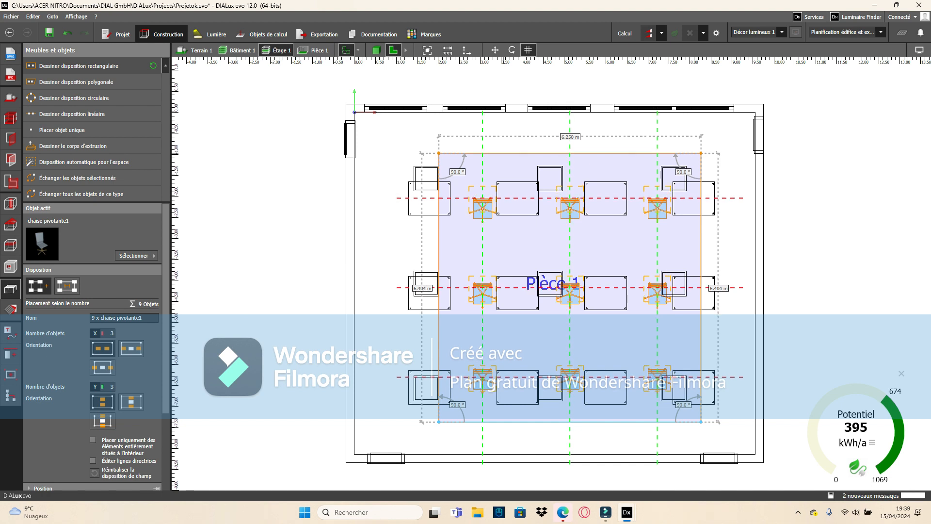
pyautogui.click(874, 199)
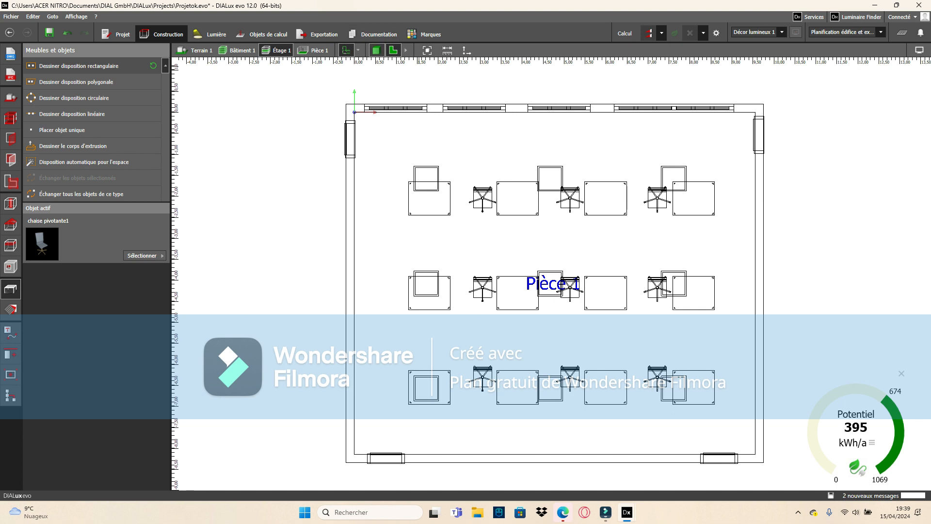
# Step: Examine the chairs' position relative to the tables in 3D and return to the floor plan
pyautogui.click(376, 50)
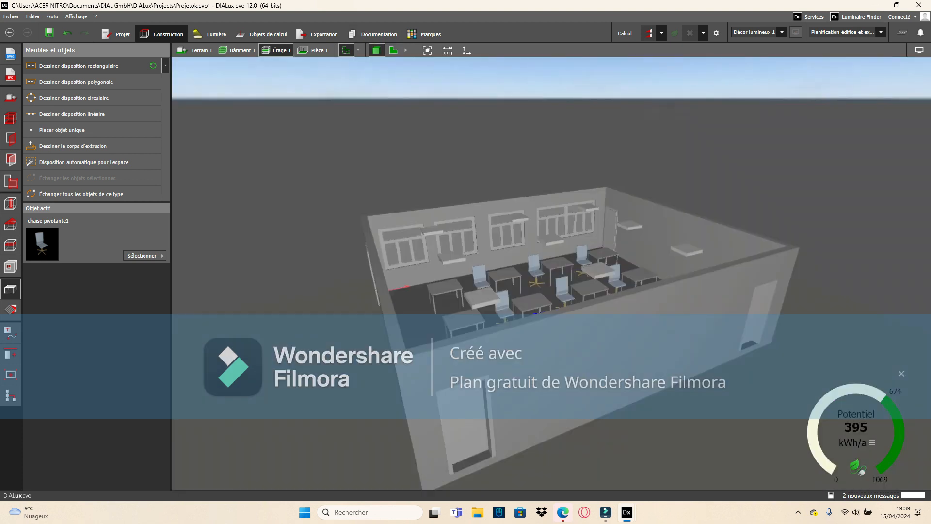
pyautogui.moveTo(552, 271); pyautogui.dragTo(526, 257, button='right')
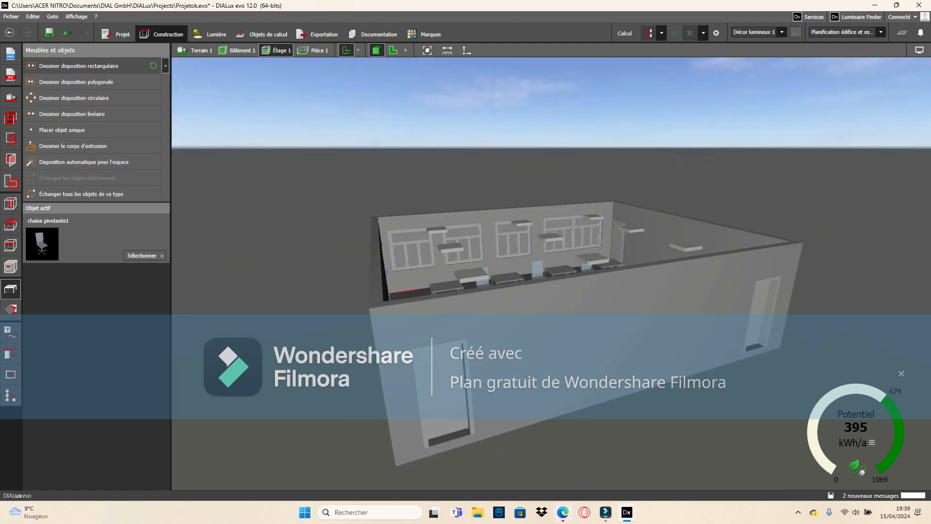
pyautogui.click(394, 50)
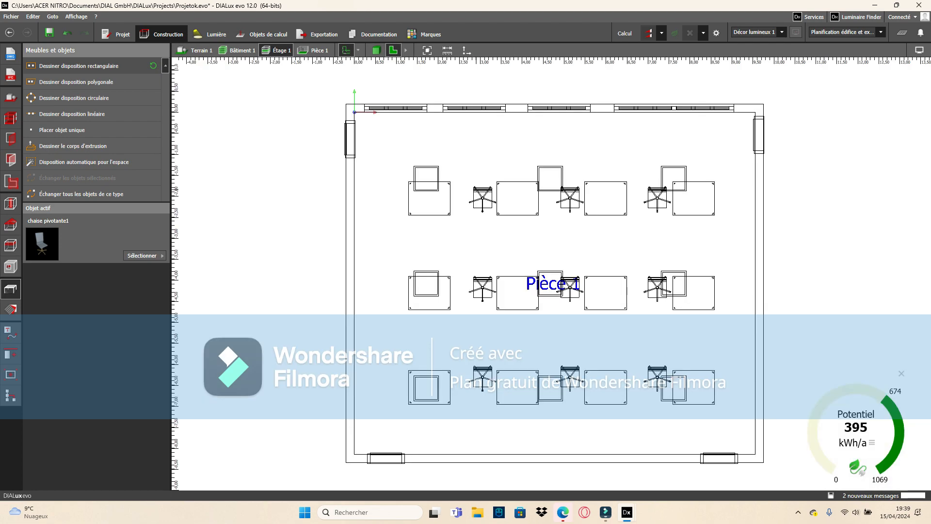
# Step: Rotate the chairs of the swivel chair arrangement a quarter turn counterclockwise so they face the adjacent tables
pyautogui.click(657, 288)
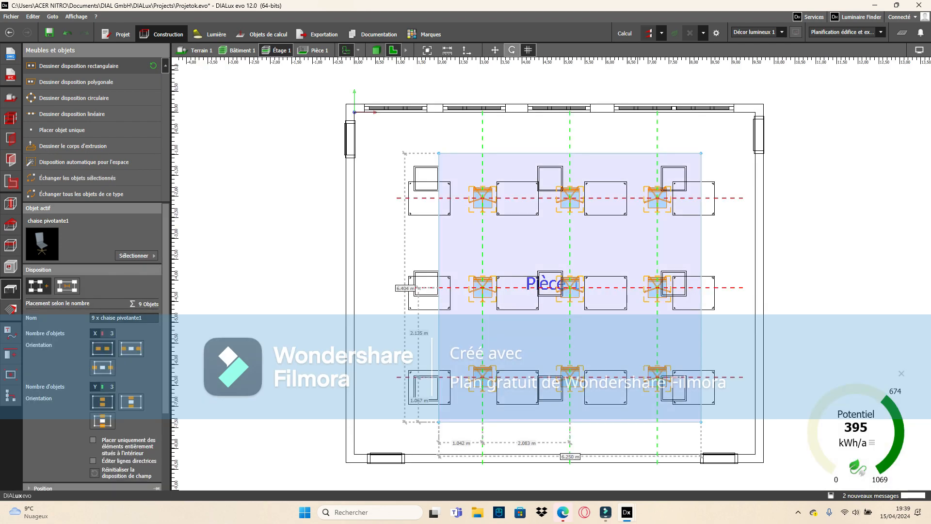
pyautogui.click(512, 50)
pyautogui.moveTo(628, 287)
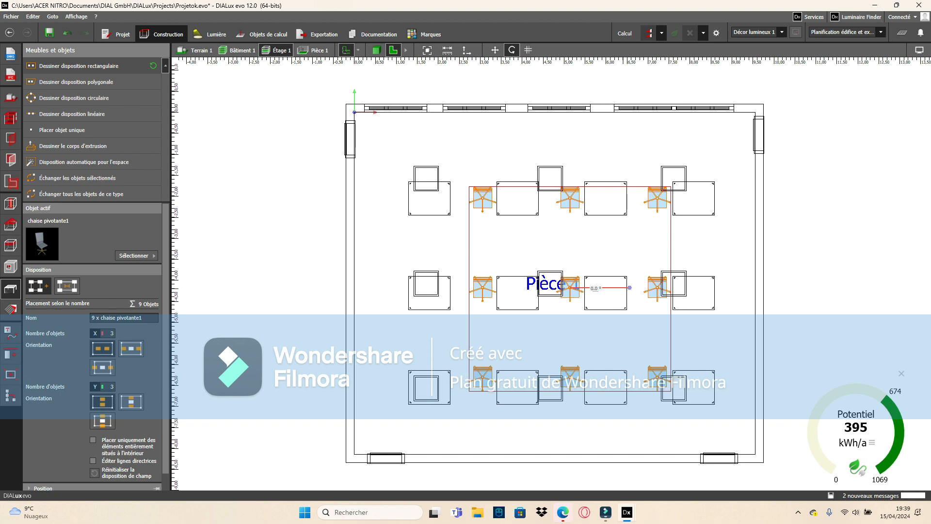
pyautogui.moveTo(629, 287); pyautogui.dragTo(570, 228)
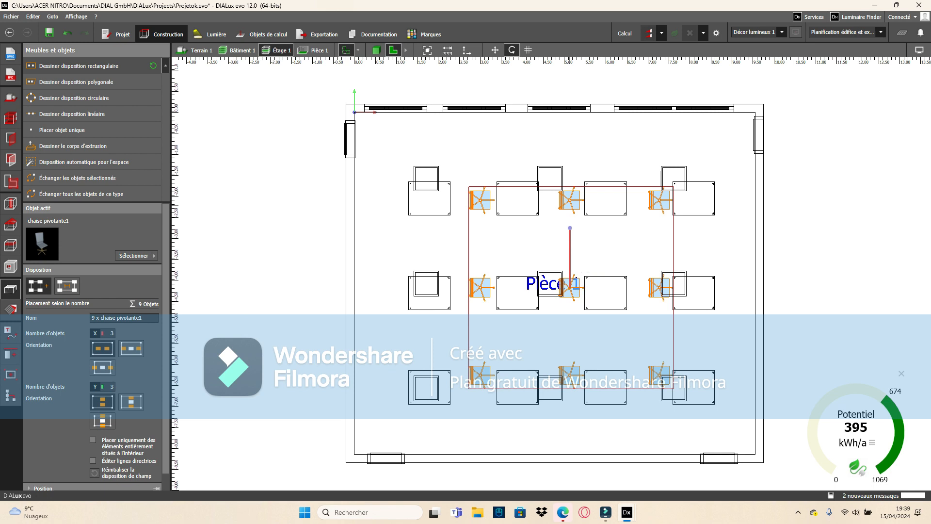
# Step: Check the nine-chair arrangement in 3D, then rotate its chairs 180° in the floor plan so they face the opposite way
pyautogui.click(540, 147)
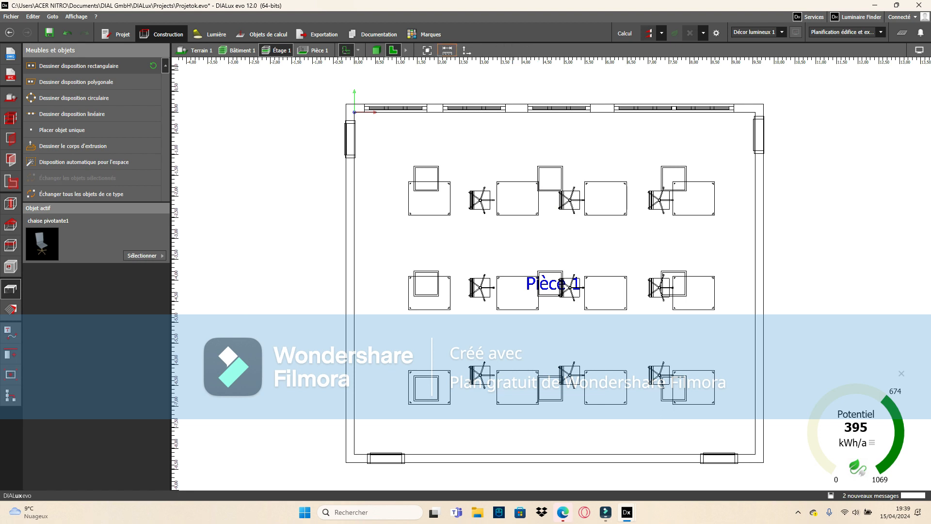
pyautogui.click(376, 50)
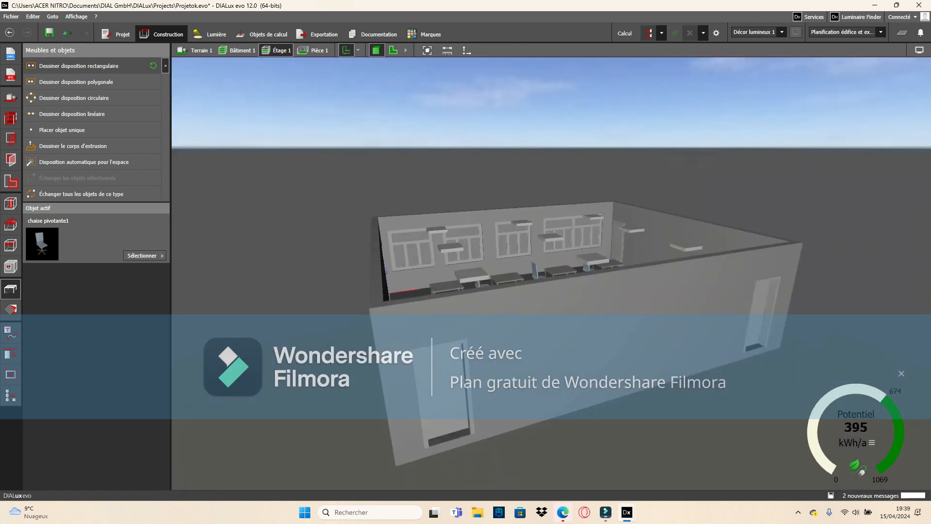
pyautogui.moveTo(552, 272); pyautogui.dragTo(528, 325, button='right')
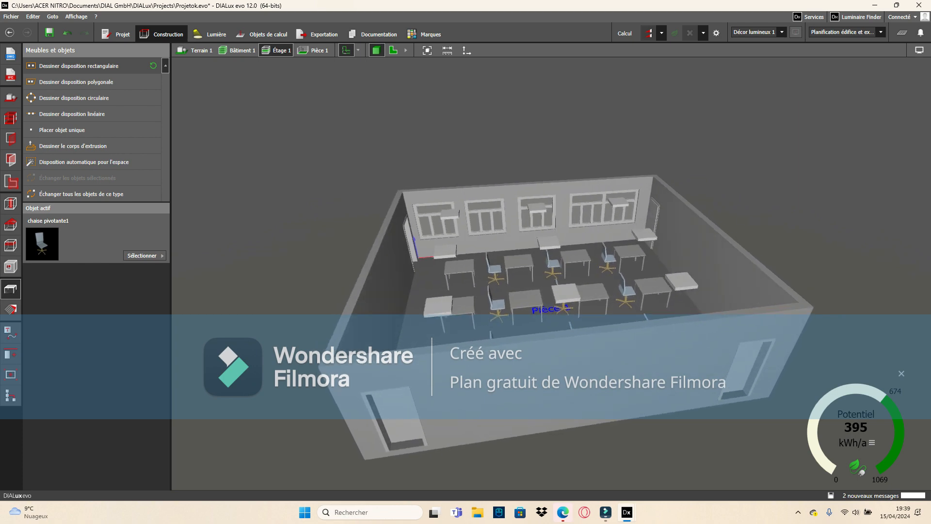
pyautogui.click(393, 50)
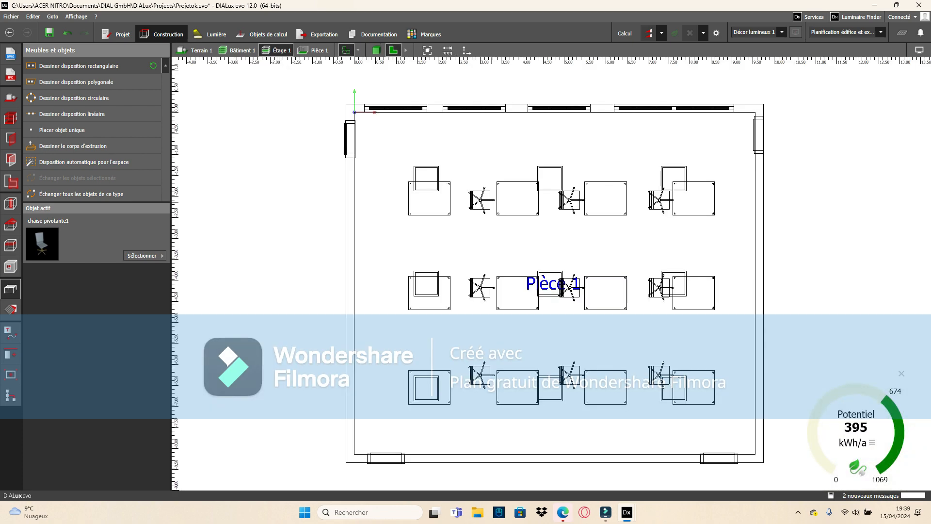
pyautogui.click(486, 200)
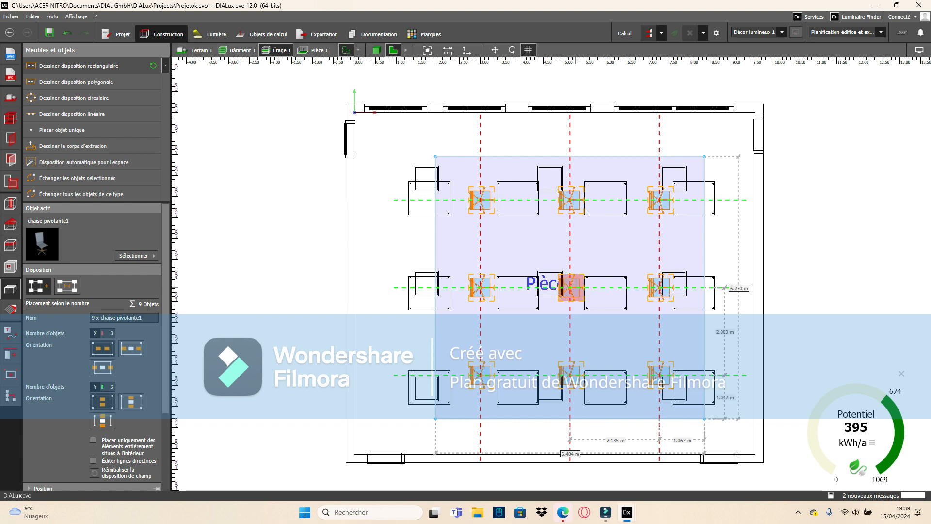
pyautogui.click(480, 287)
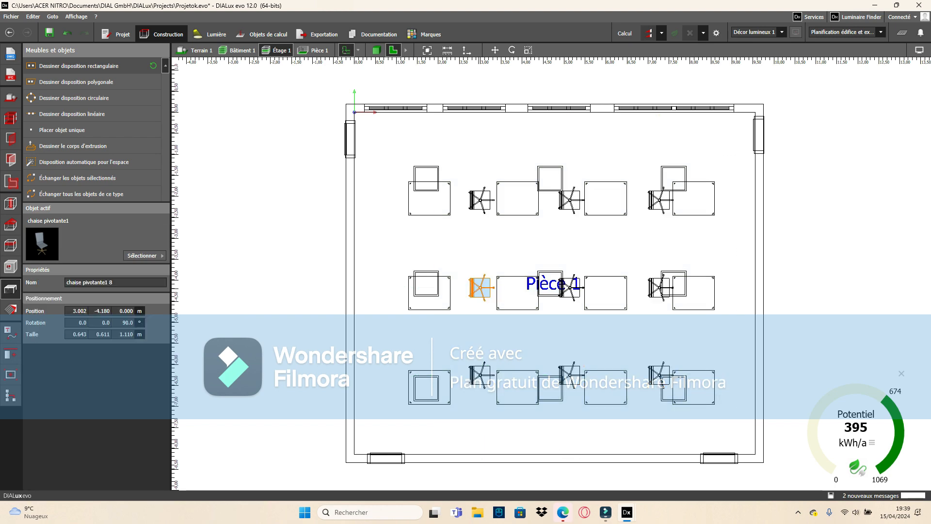
pyautogui.click(480, 287)
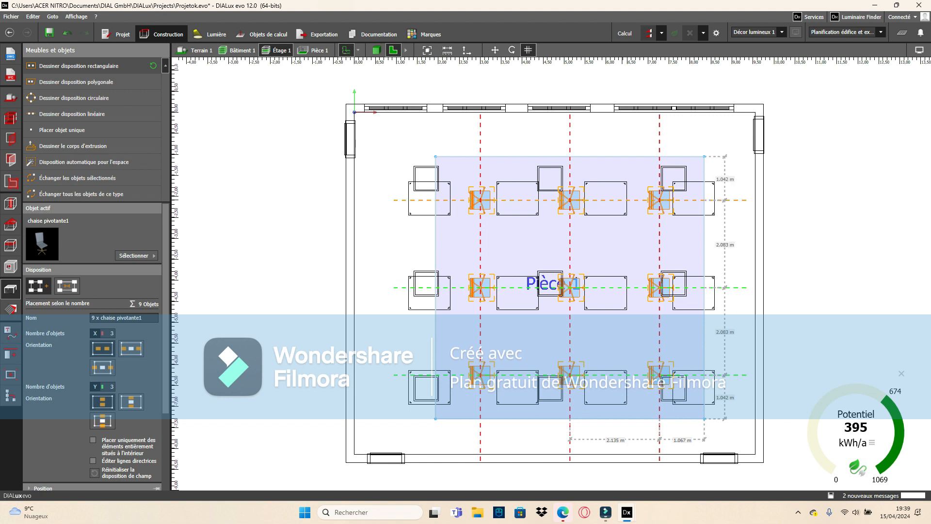
pyautogui.click(512, 50)
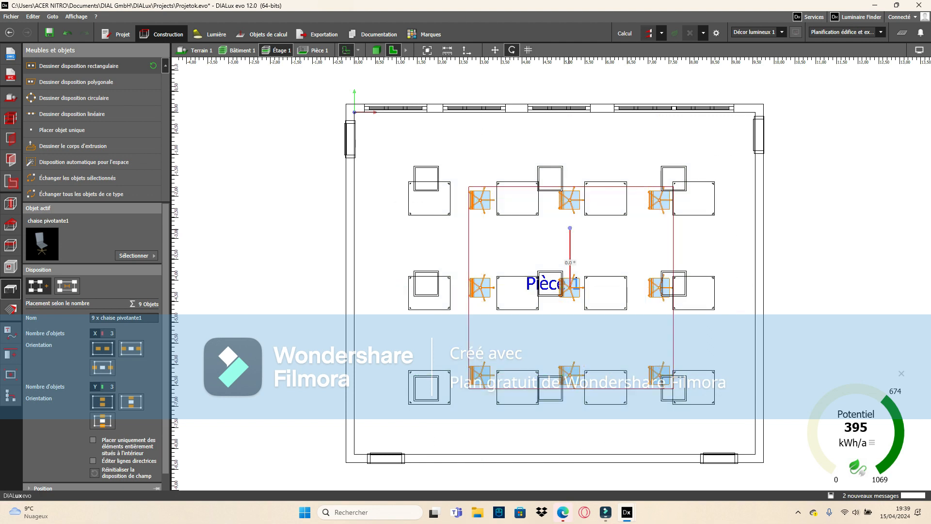
pyautogui.moveTo(570, 228); pyautogui.dragTo(510, 288)
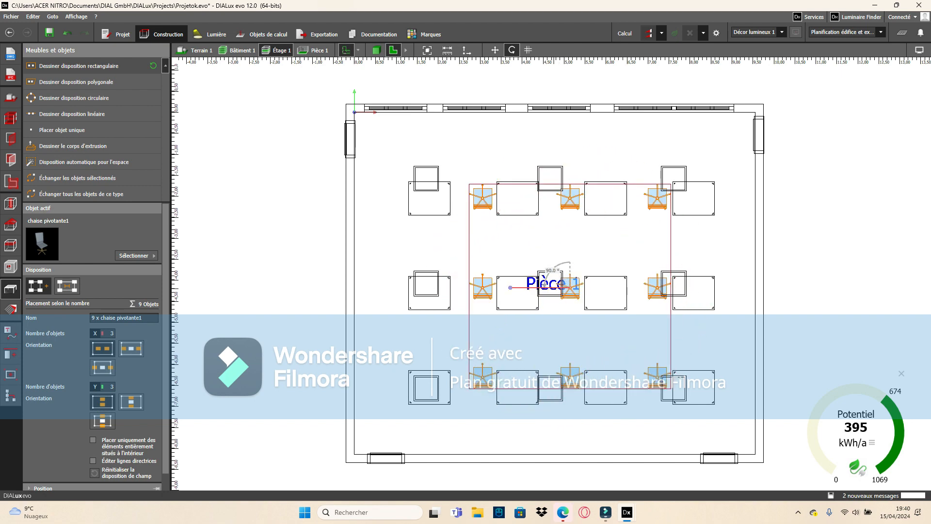
pyautogui.moveTo(511, 288); pyautogui.dragTo(569, 347)
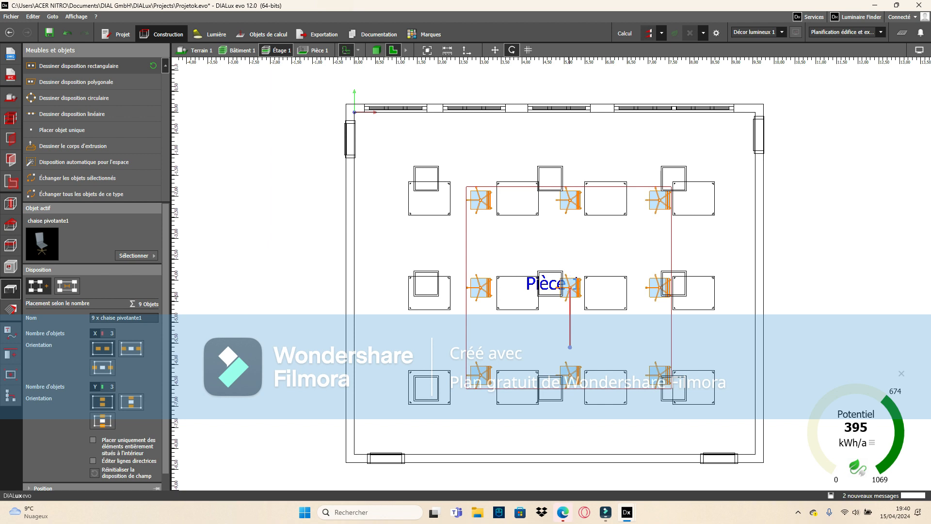
pyautogui.click(544, 325)
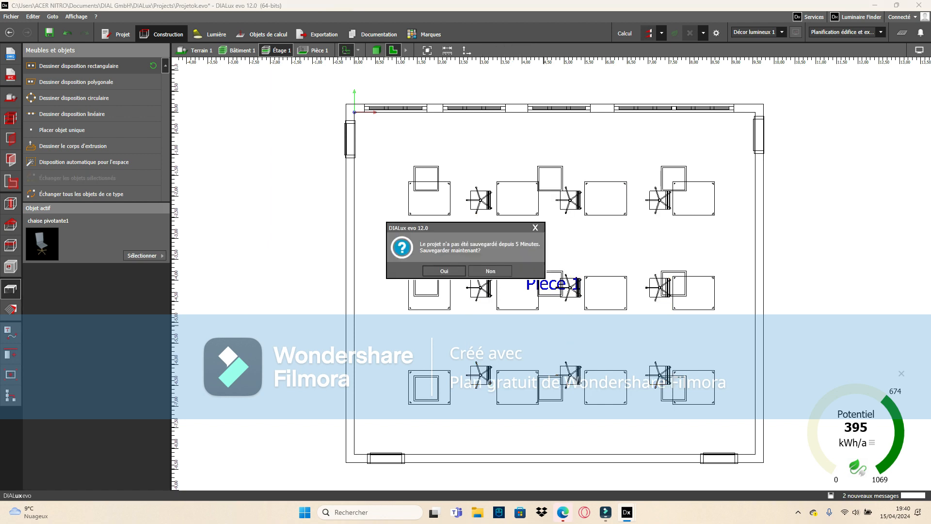
# Step: Save the project, check the turned chairs in 3D and return to the floor plan
pyautogui.click(444, 271)
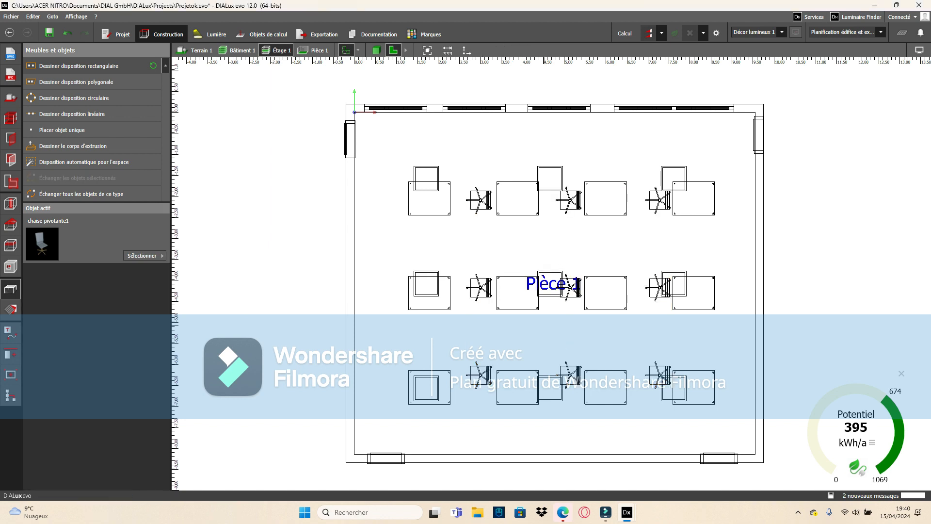
pyautogui.click(376, 50)
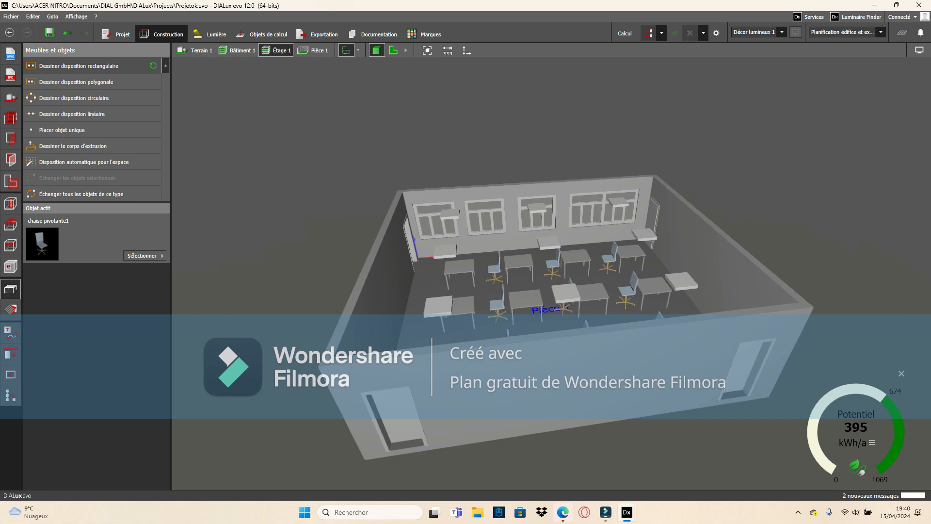
pyautogui.click(393, 50)
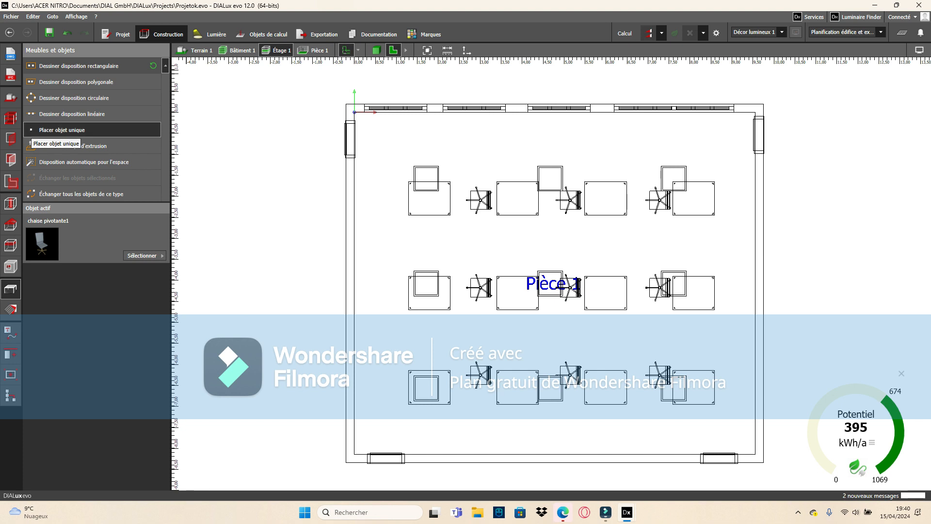
# Step: Place three single chaise pivotante1 chairs beside the easternmost tables at about (8.94, -1.73), (9.04, -4.43) and (8.94, -6.53) m
pyautogui.click(58, 130)
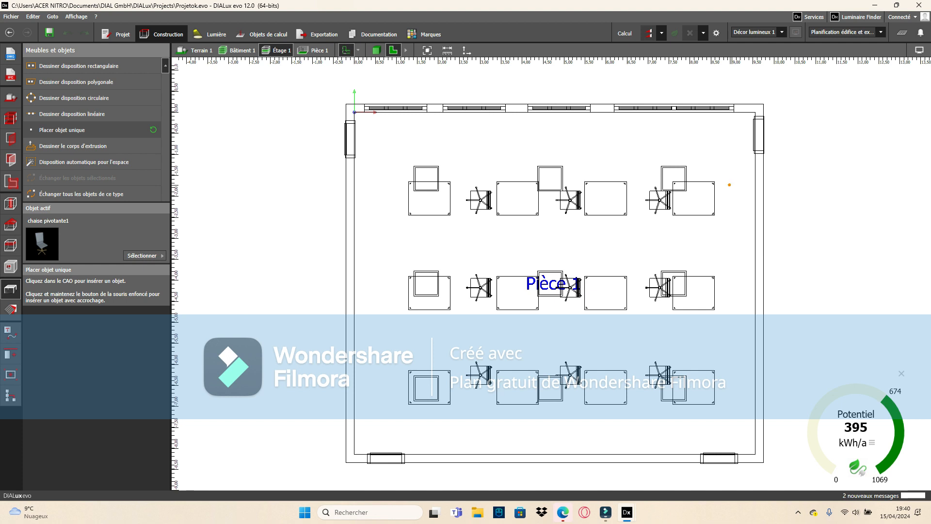
pyautogui.click(728, 184)
pyautogui.press('Escape')
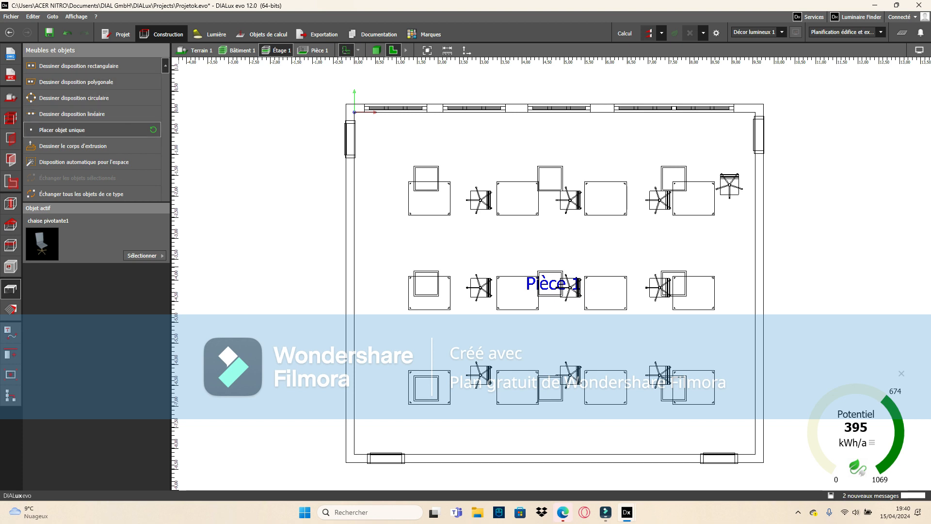
pyautogui.click(62, 130)
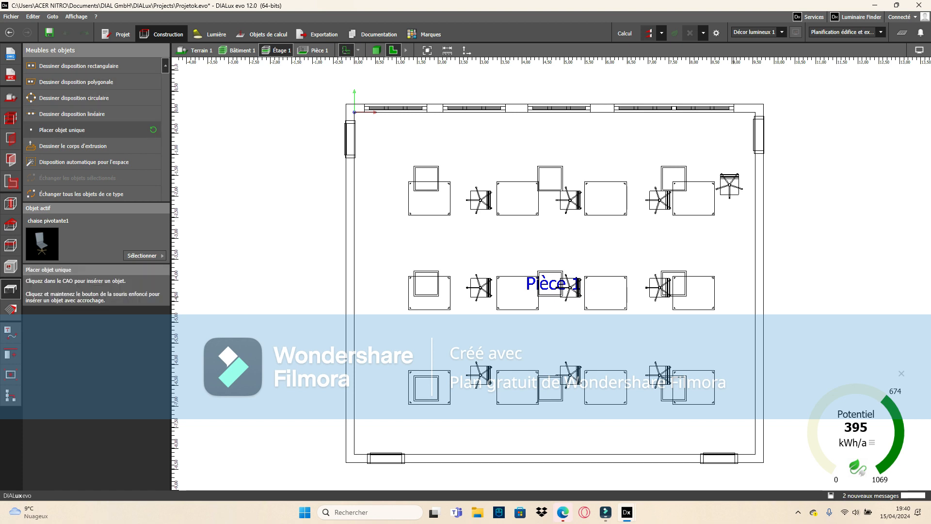
pyautogui.click(733, 298)
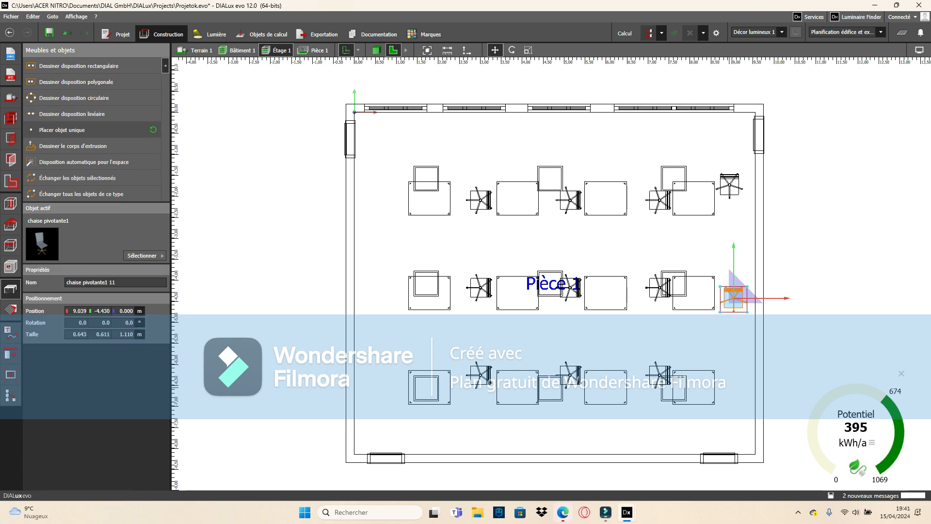
pyautogui.press('Escape')
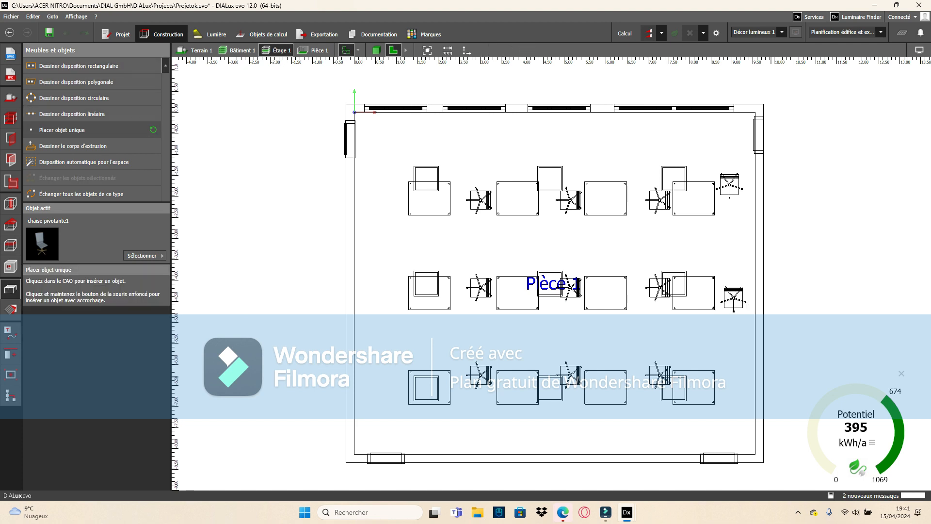
pyautogui.click(730, 387)
pyautogui.press('Escape')
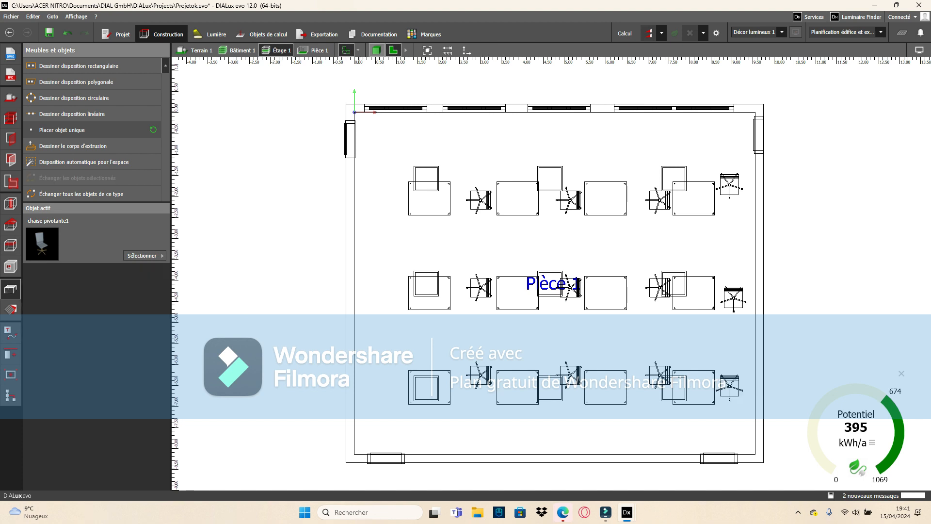
# Step: Check the single chairs' orientation in 3D and rotate the one nearest the window wall 90° clockwise in plan to face its table
pyautogui.click(376, 50)
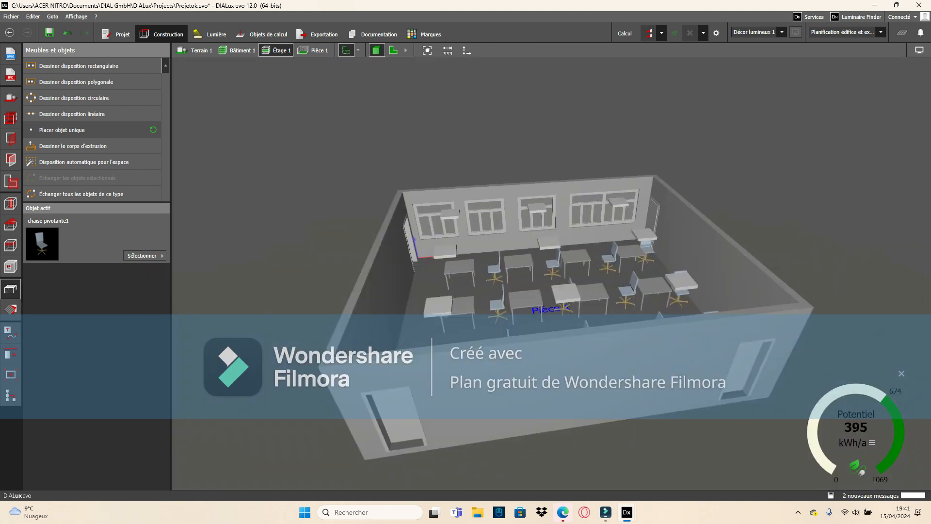
pyautogui.moveTo(573, 252); pyautogui.dragTo(518, 299, button='right')
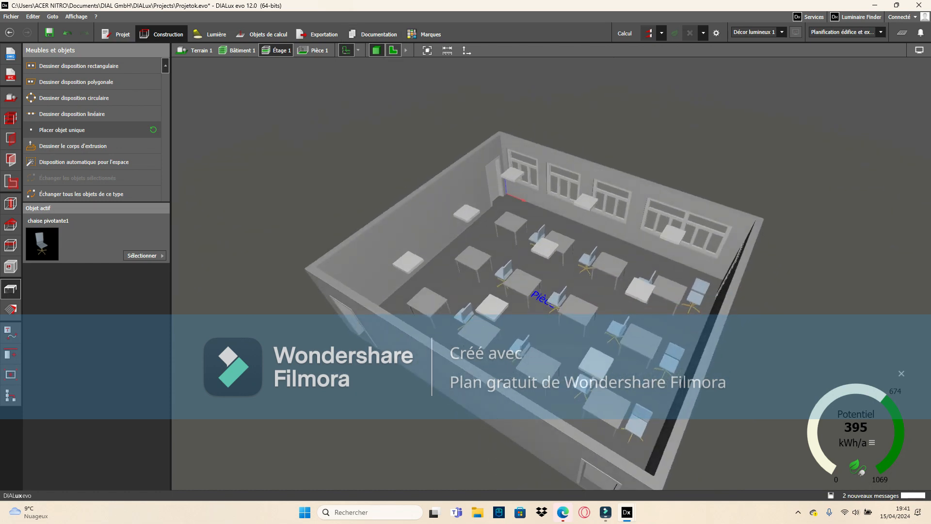
pyautogui.click(394, 50)
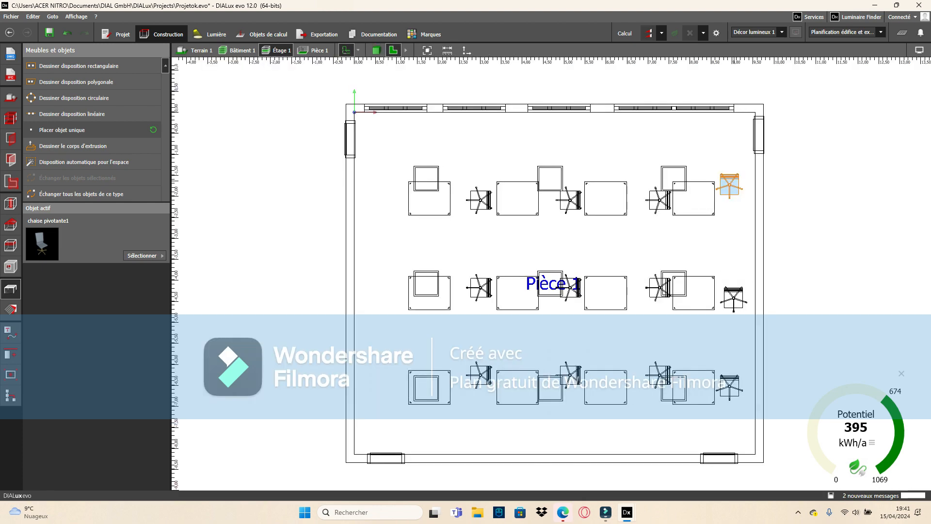
pyautogui.click(729, 186)
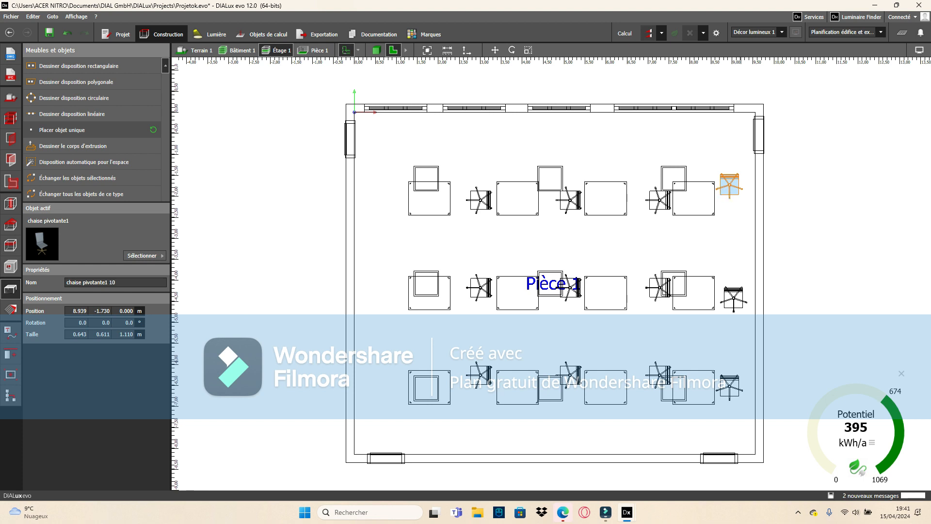
pyautogui.click(512, 50)
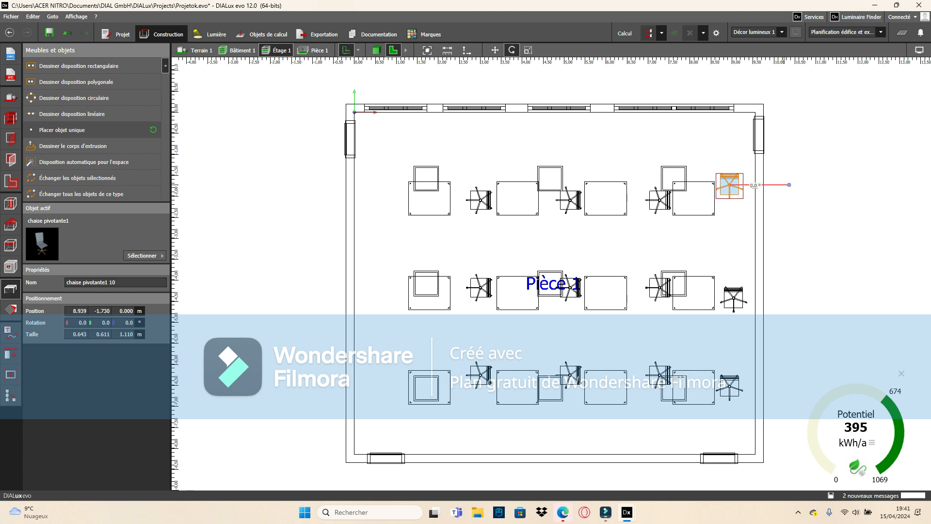
pyautogui.moveTo(789, 185); pyautogui.dragTo(729, 244)
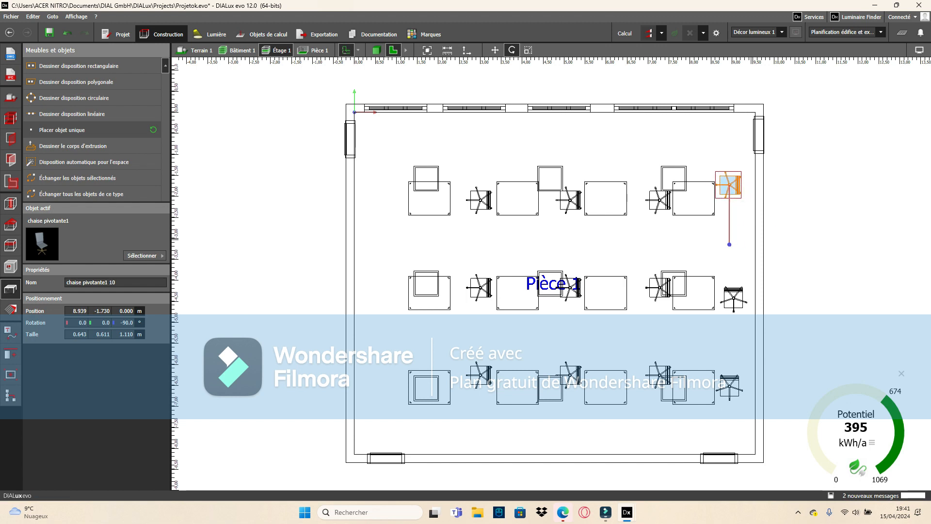
pyautogui.press('Escape')
# Step: Rotate the single chairs beside the middle and southern tables about 90° clockwise so they face their tables
pyautogui.click(736, 299)
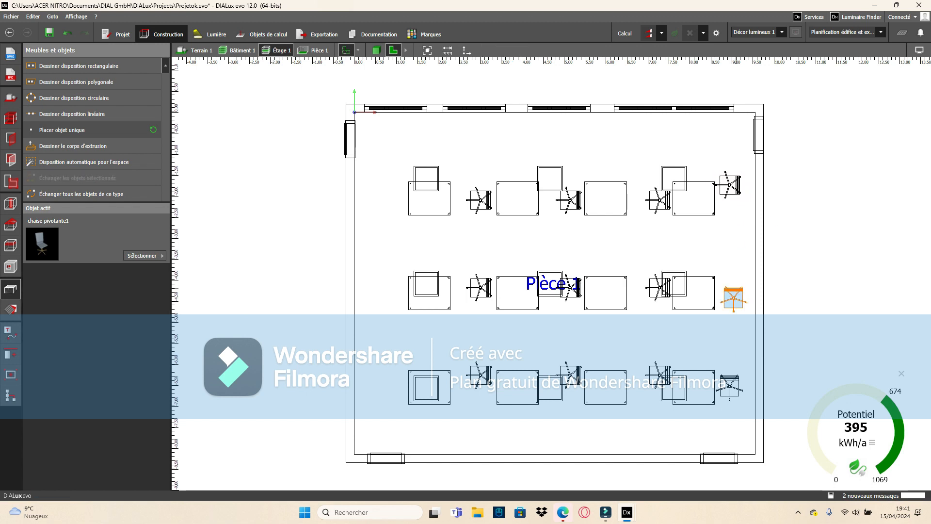
pyautogui.click(512, 50)
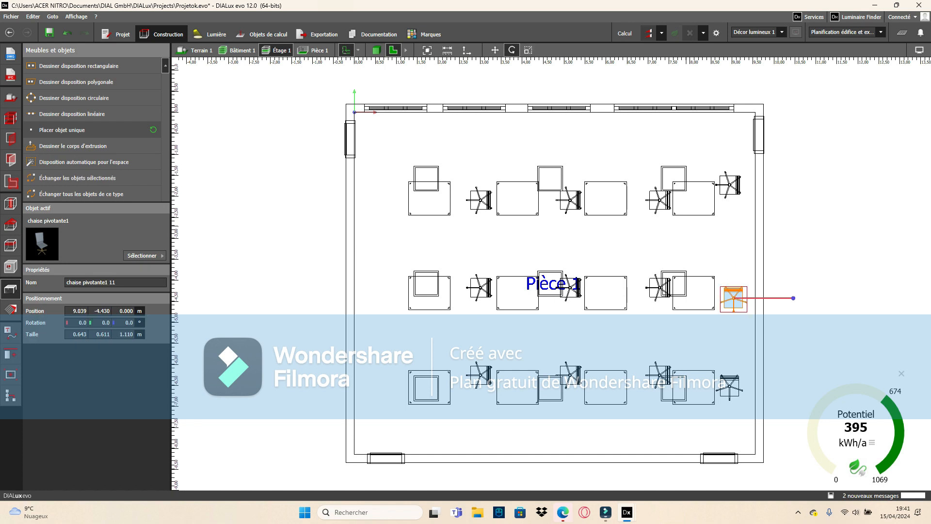
pyautogui.moveTo(793, 298); pyautogui.dragTo(736, 357)
pyautogui.click(837, 295)
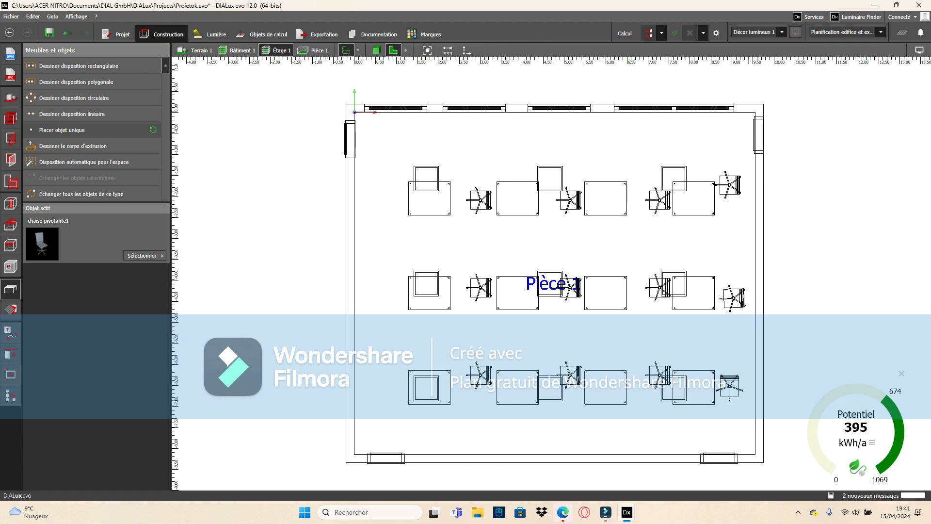
pyautogui.click(733, 386)
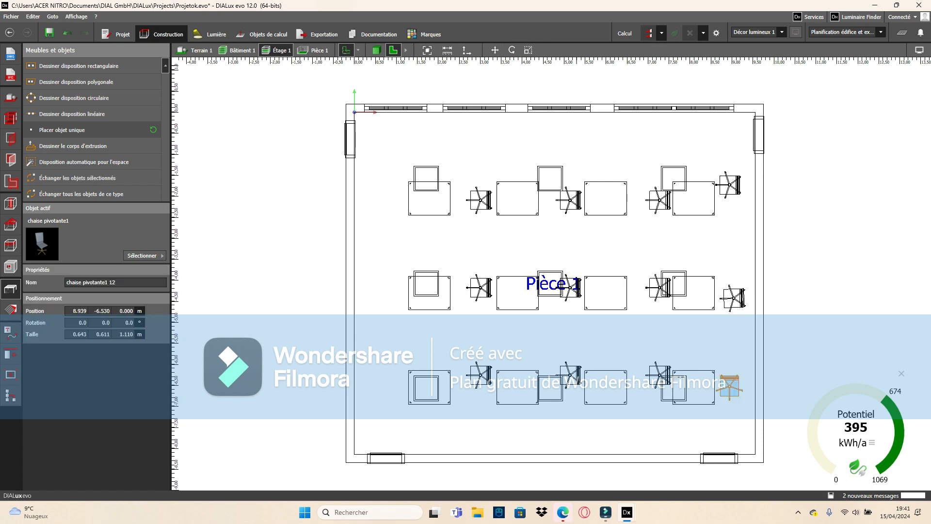
pyautogui.click(512, 50)
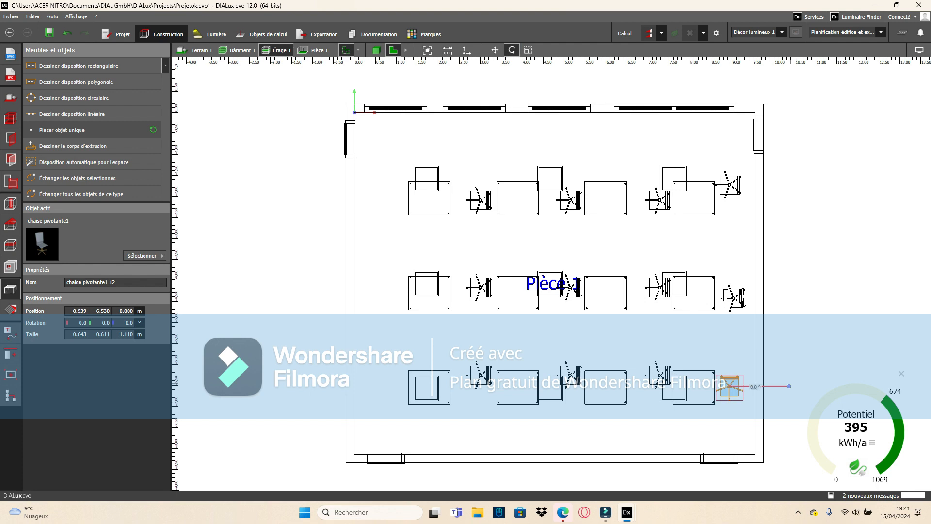
pyautogui.moveTo(789, 386); pyautogui.dragTo(730, 445)
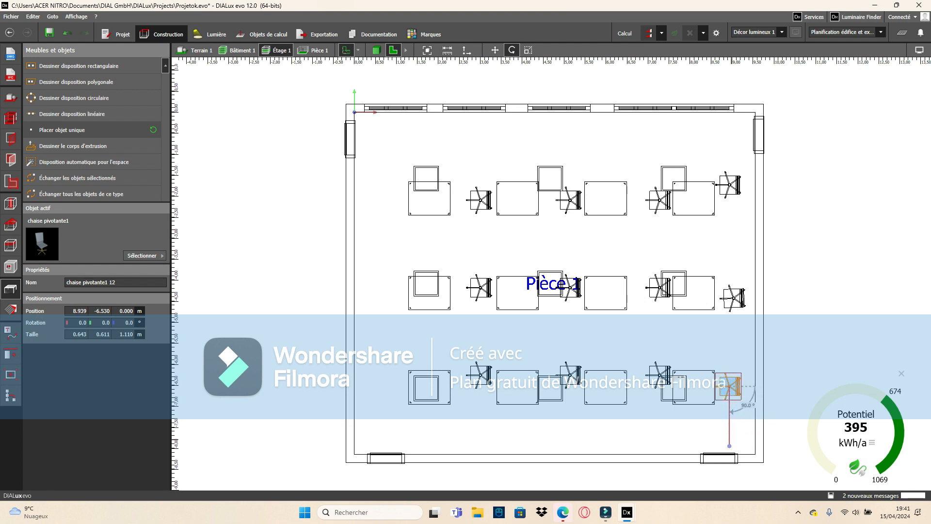
pyautogui.click(773, 177)
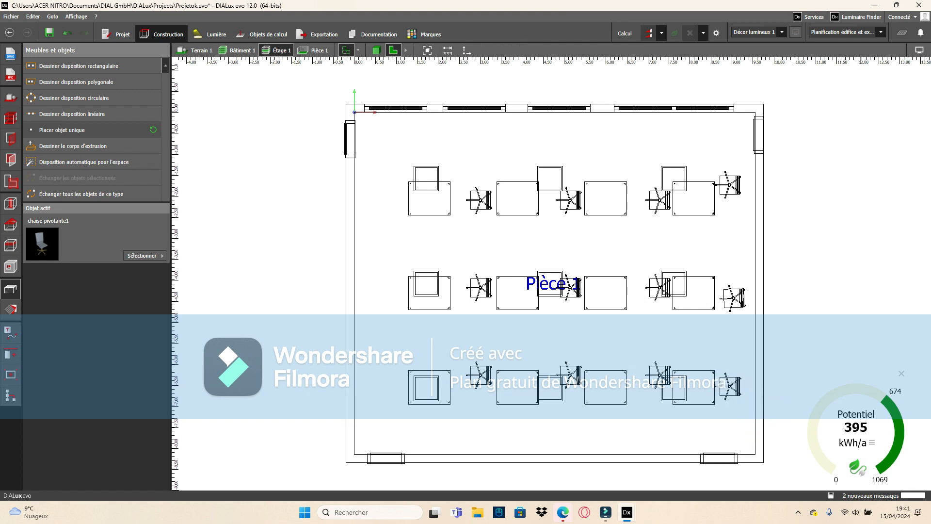
# Step: Move the single chair nearest the window wall to about (9.06, -2.05) m, alongside its table
pyautogui.click(738, 181)
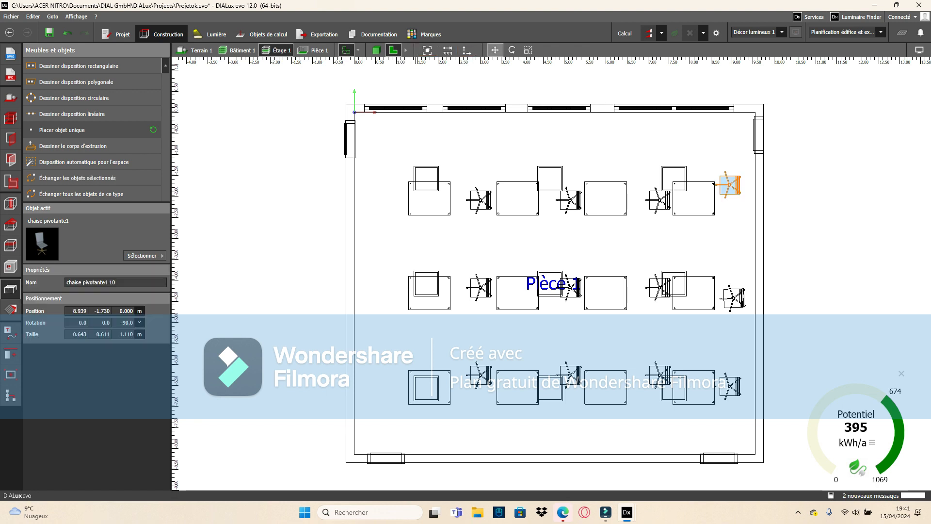
pyautogui.click(494, 50)
pyautogui.moveTo(729, 185); pyautogui.dragTo(725, 205)
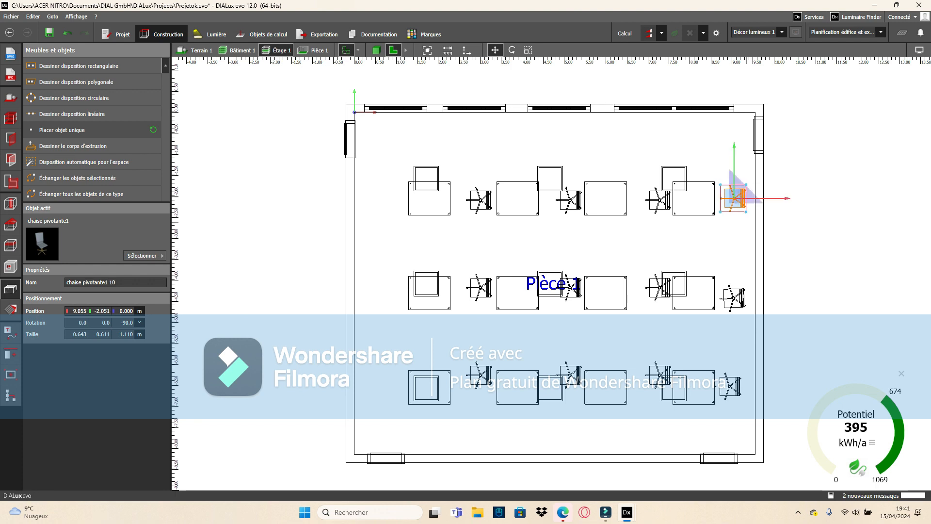
# Step: Move the single chair beside the easternmost table of the middle row to about (9.04, -4.30) m, alongside its table
pyautogui.click(739, 244)
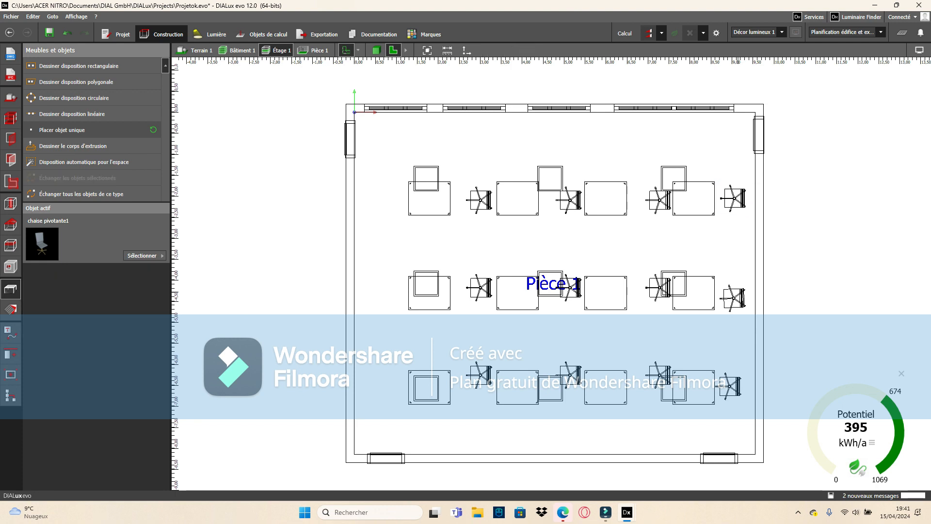
pyautogui.click(732, 298)
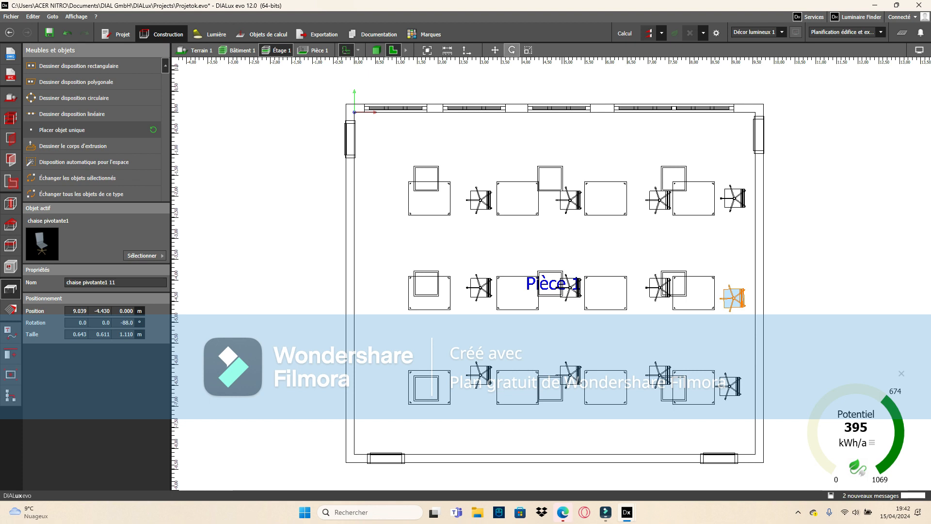
pyautogui.click(511, 50)
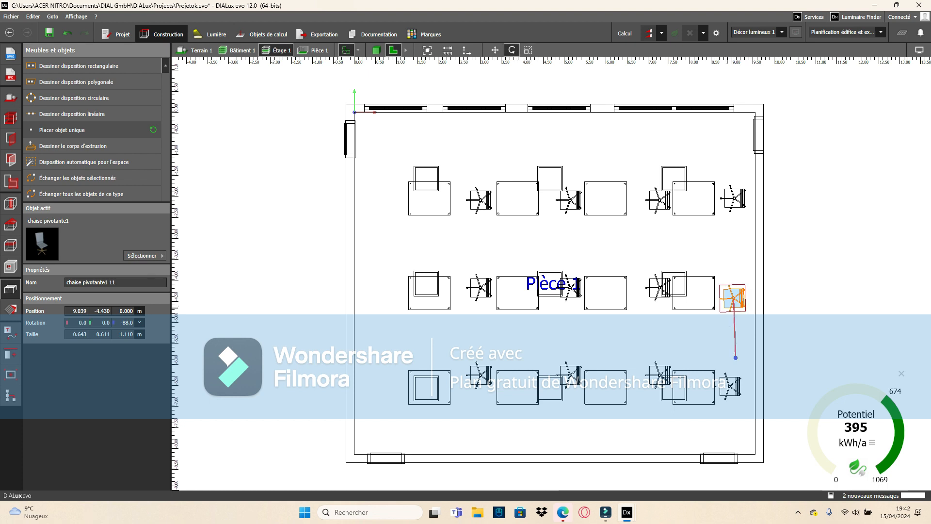
pyautogui.click(734, 297)
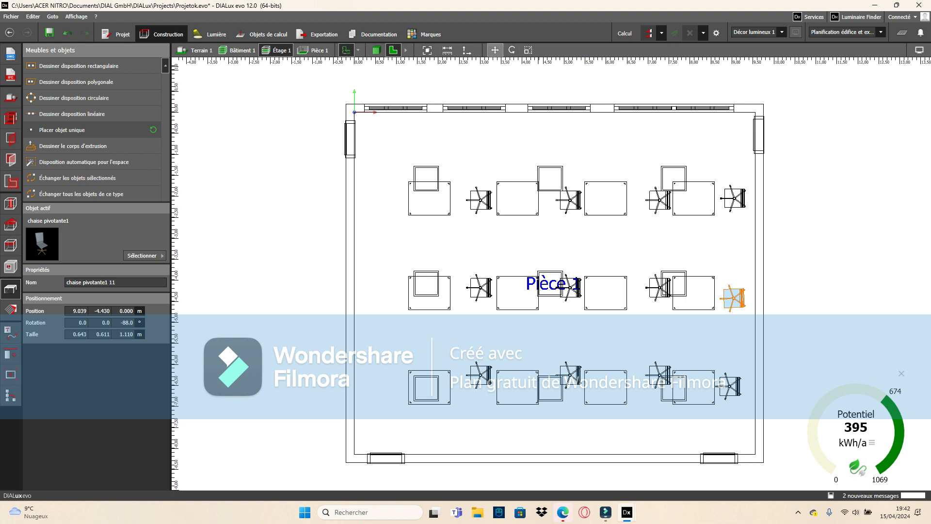
pyautogui.click(494, 50)
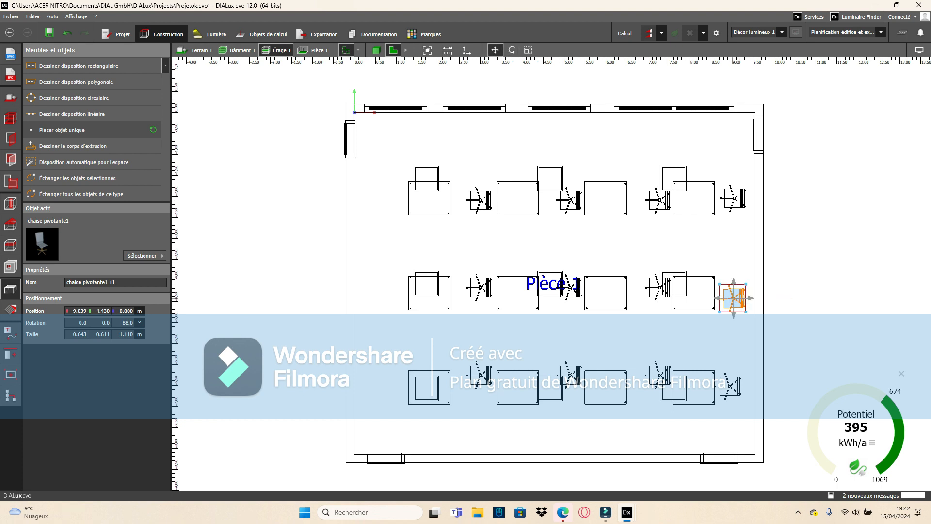
pyautogui.moveTo(734, 298); pyautogui.dragTo(734, 293)
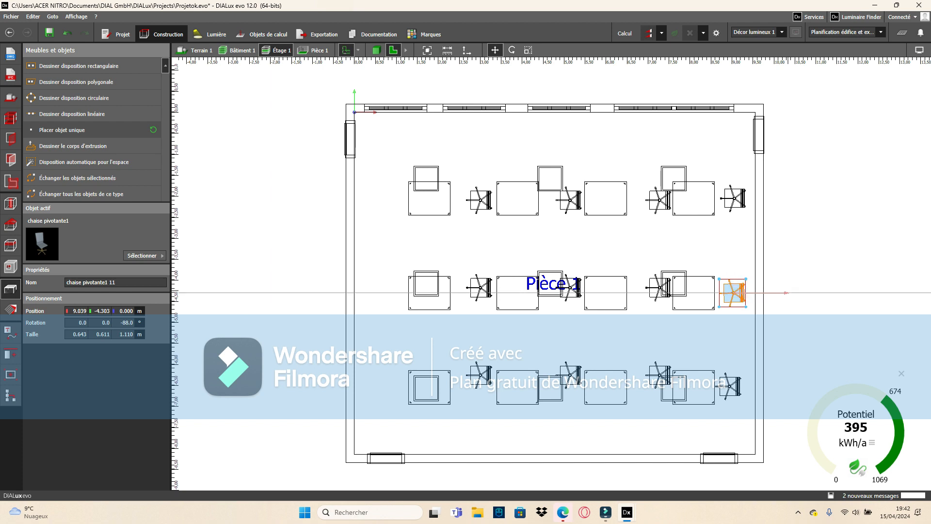
pyautogui.press('Escape')
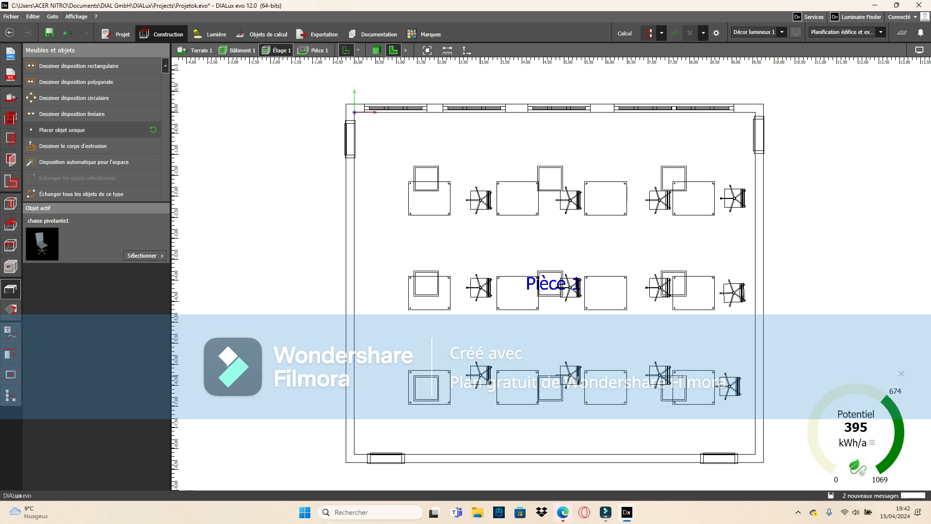
# Step: Shift the whole nine-chair chaise pivotante1 arrangement slightly west and south, away from the tables to its east
pyautogui.click(483, 376)
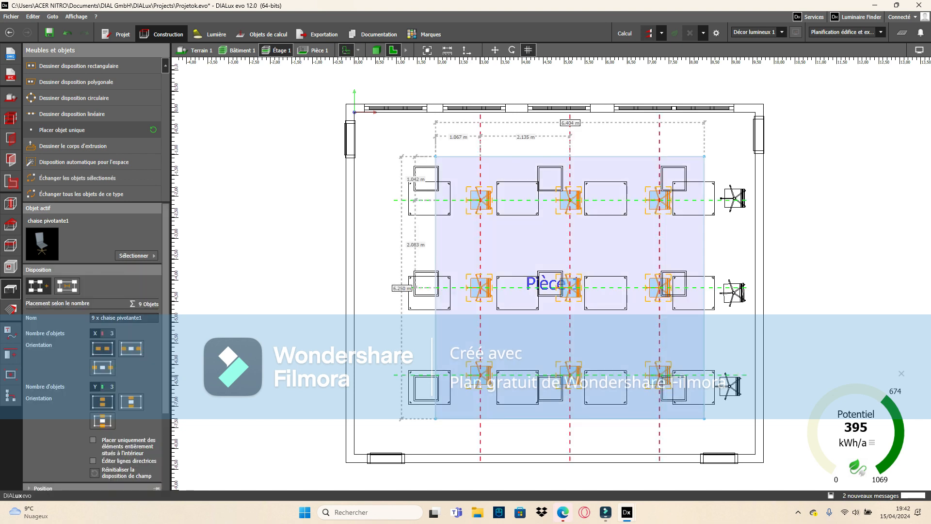
pyautogui.click(495, 50)
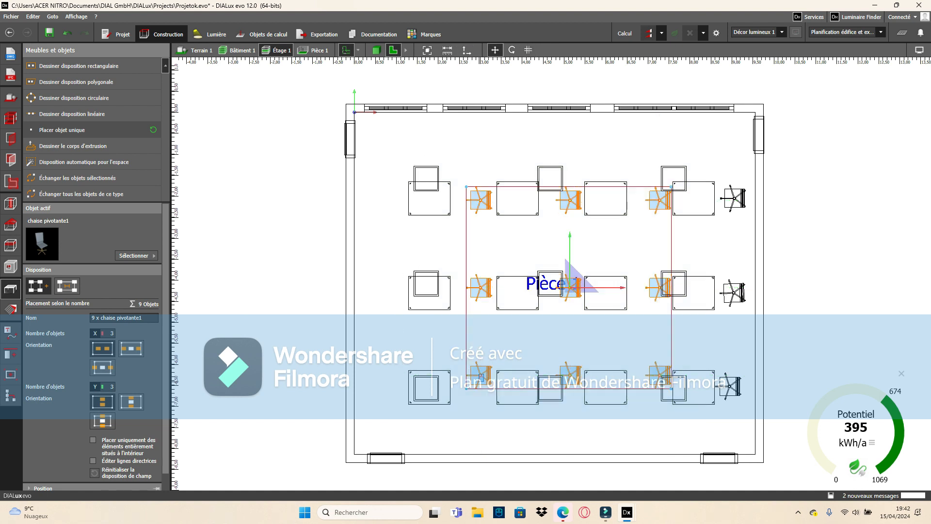
pyautogui.click(481, 377)
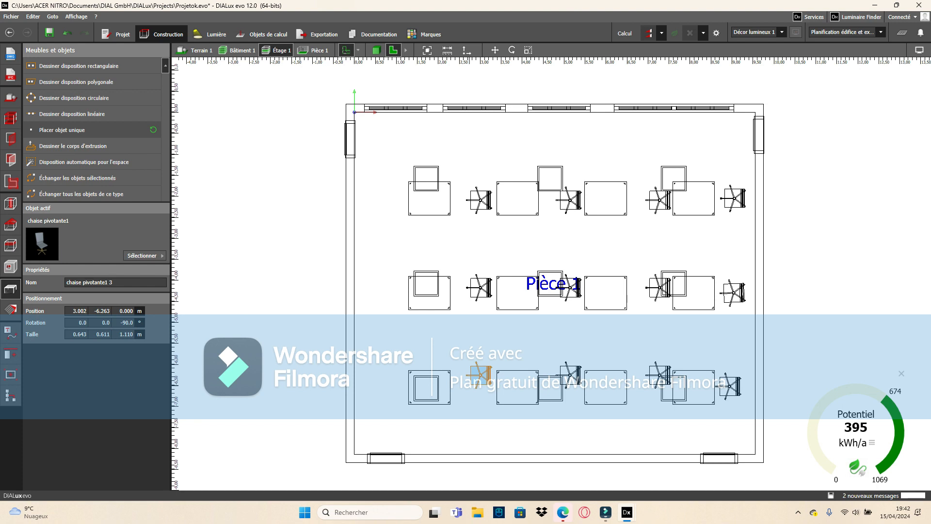
pyautogui.click(470, 376)
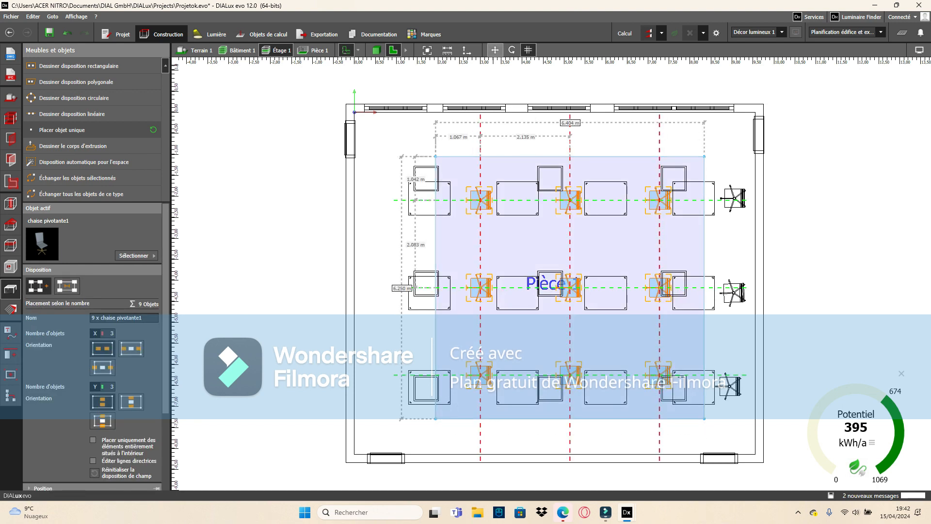
pyautogui.click(494, 50)
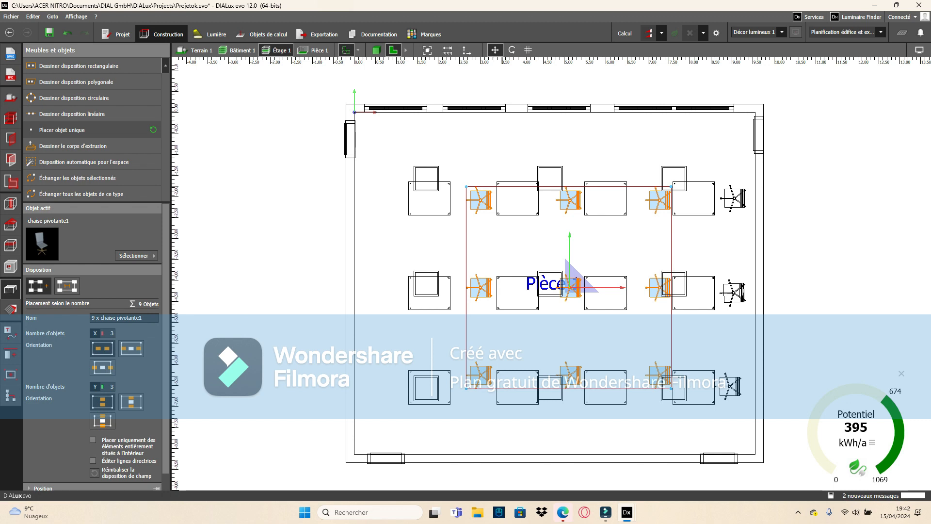
pyautogui.moveTo(466, 186)
pyautogui.mouseDown()
pyautogui.moveTo(459, 196)
pyautogui.moveTo(464, 188)
pyautogui.mouseUp()
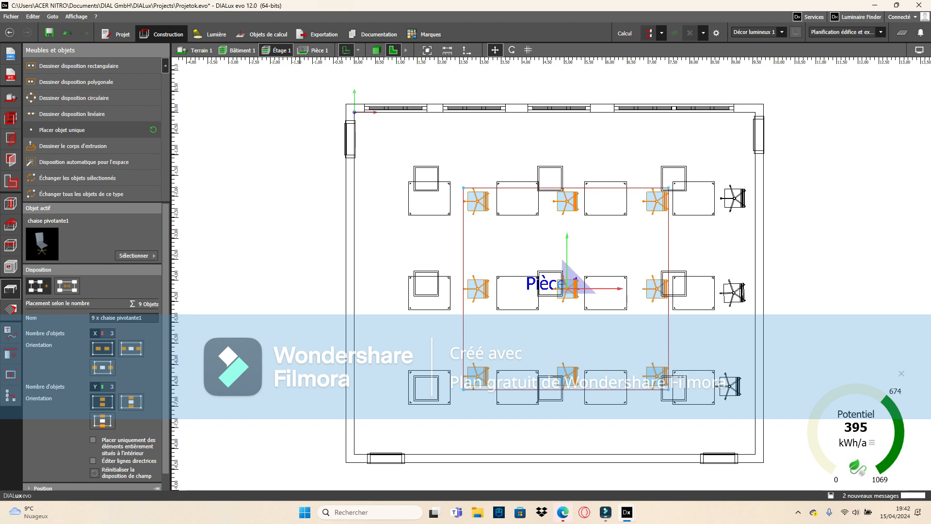
pyautogui.press('Escape')
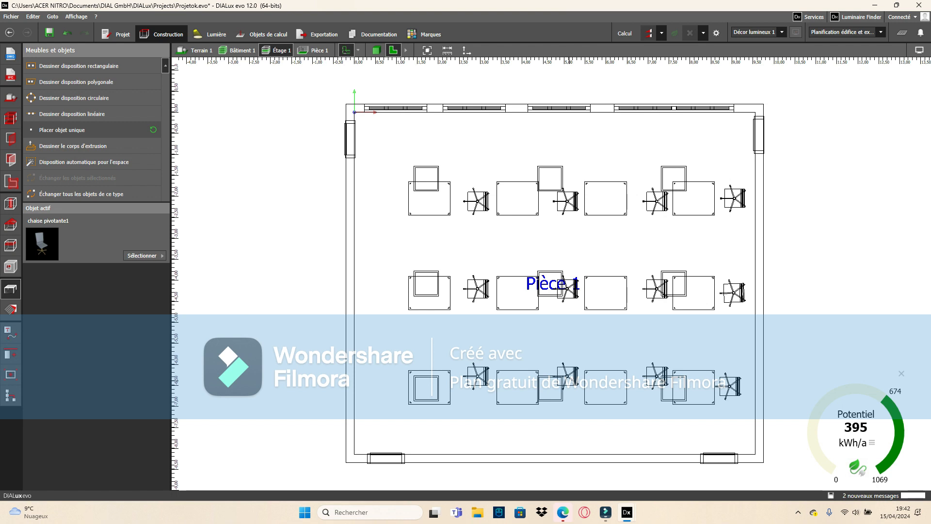
# Step: Extend the nine-chair field southward to a depth of 6.510 m so its rows align with the tables, and check the layout in 3D
pyautogui.doubleClick(569, 376)
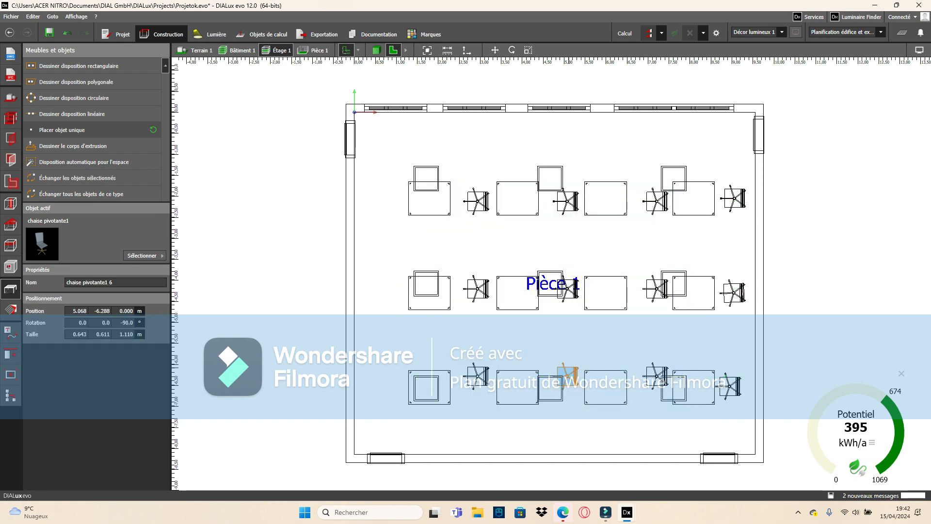
pyautogui.click(570, 374)
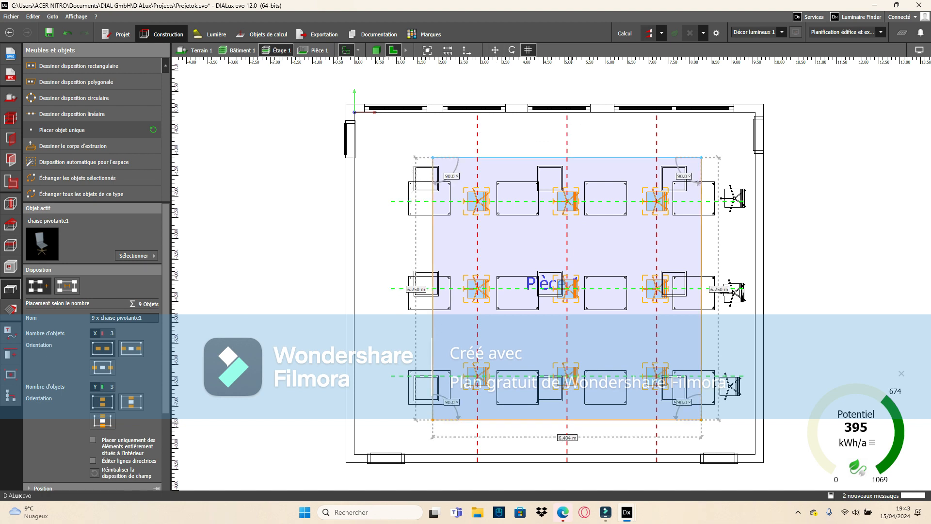
pyautogui.moveTo(571, 420); pyautogui.dragTo(572, 431)
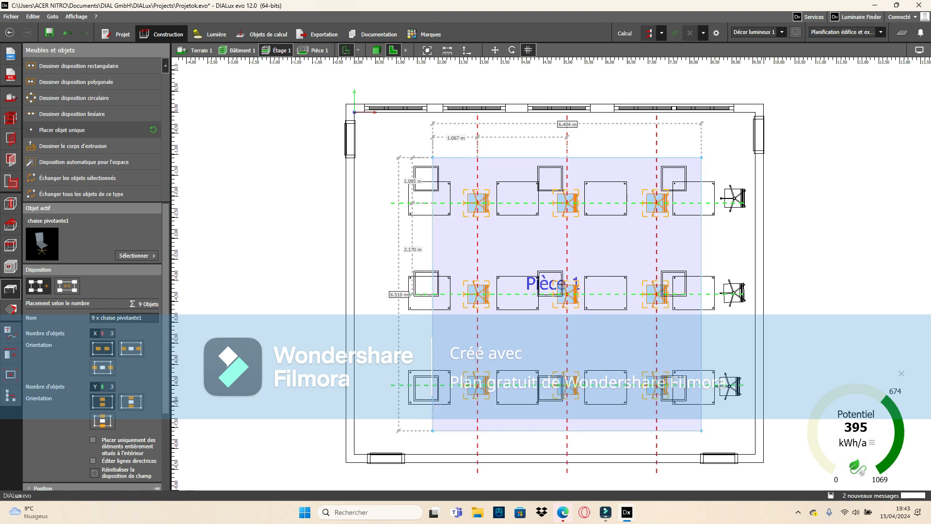
pyautogui.press('Escape')
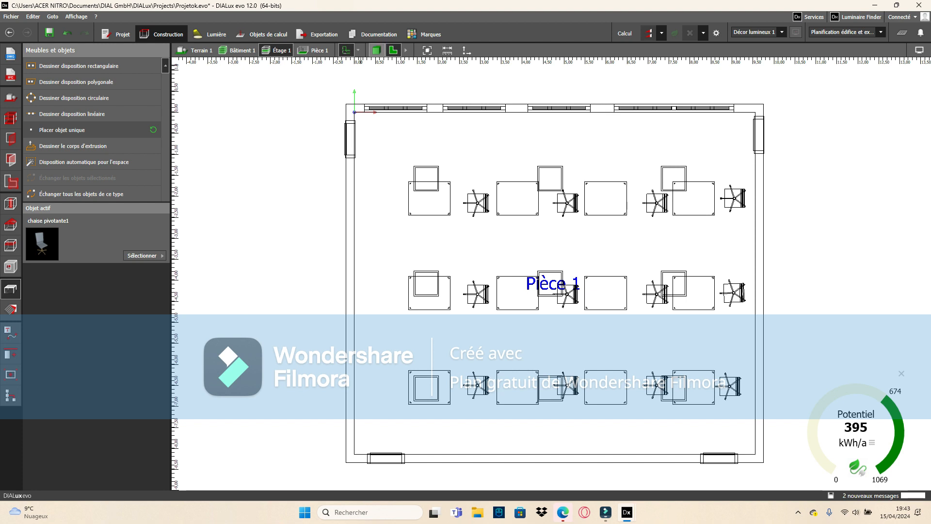
pyautogui.click(377, 50)
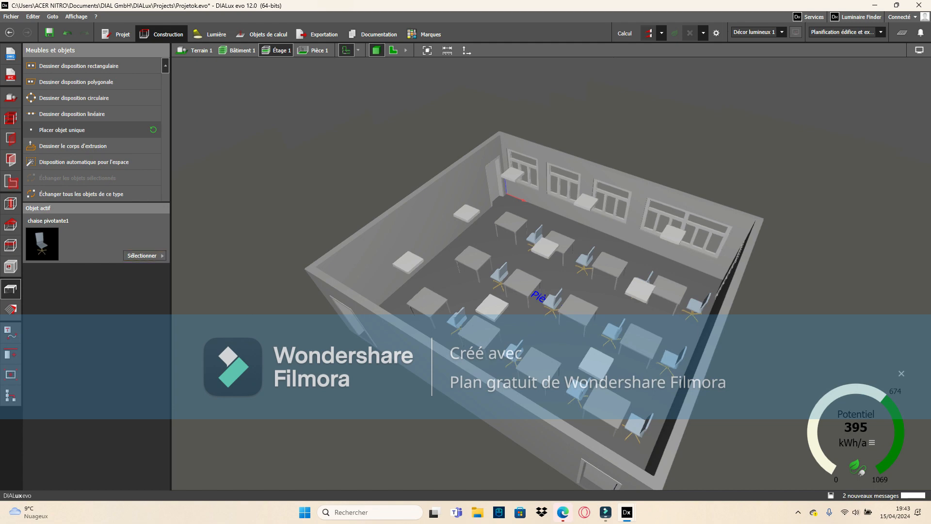
pyautogui.click(393, 50)
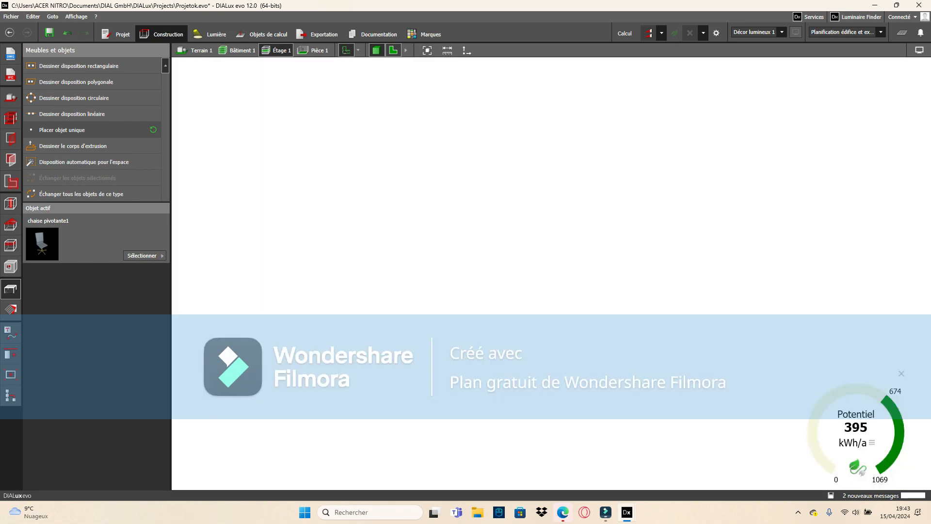
# Step: Place a single chaise de bureau1 in plan against the west wall, level with the middle row of tables
pyautogui.click(145, 256)
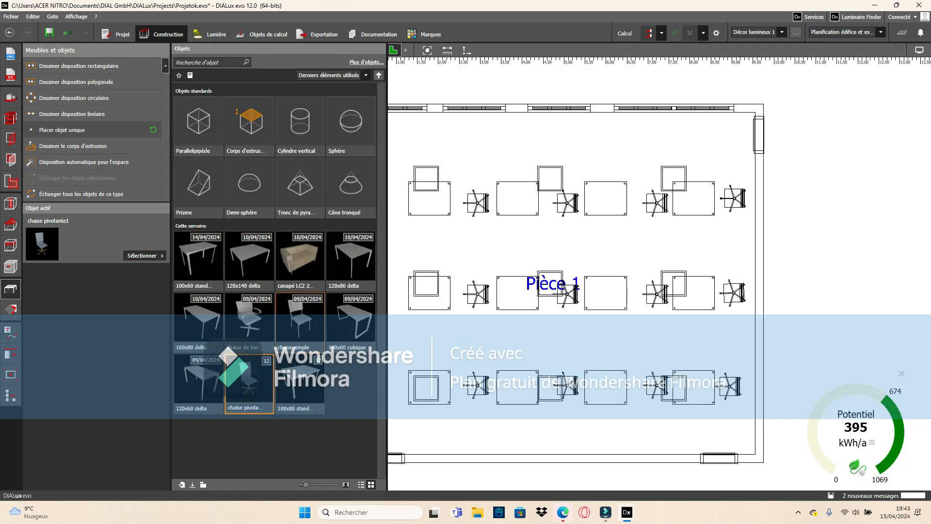
pyautogui.click(249, 320)
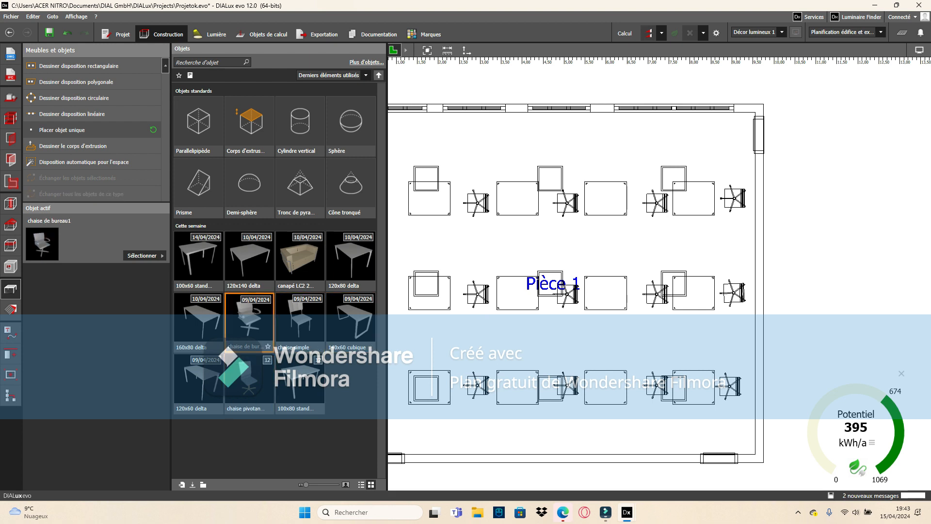
pyautogui.click(145, 256)
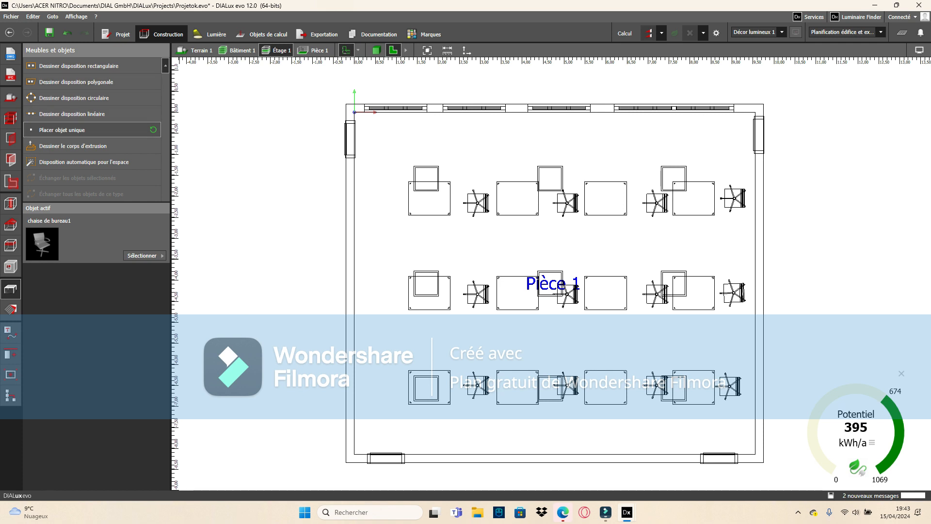
pyautogui.click(62, 130)
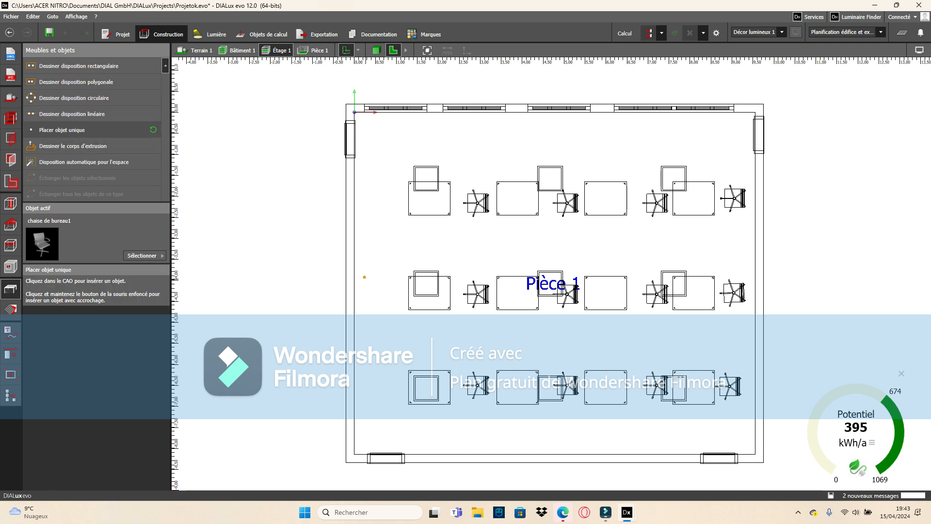
pyautogui.click(364, 277)
pyautogui.press('Escape')
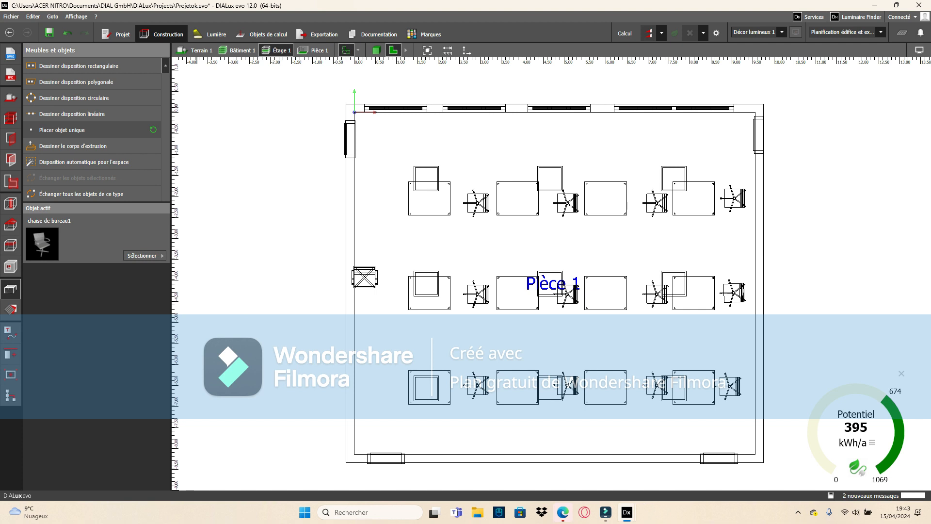
# Step: Place a single 120x60 delta table in front of the office chair at about (0.74, -3.93) m
pyautogui.click(144, 255)
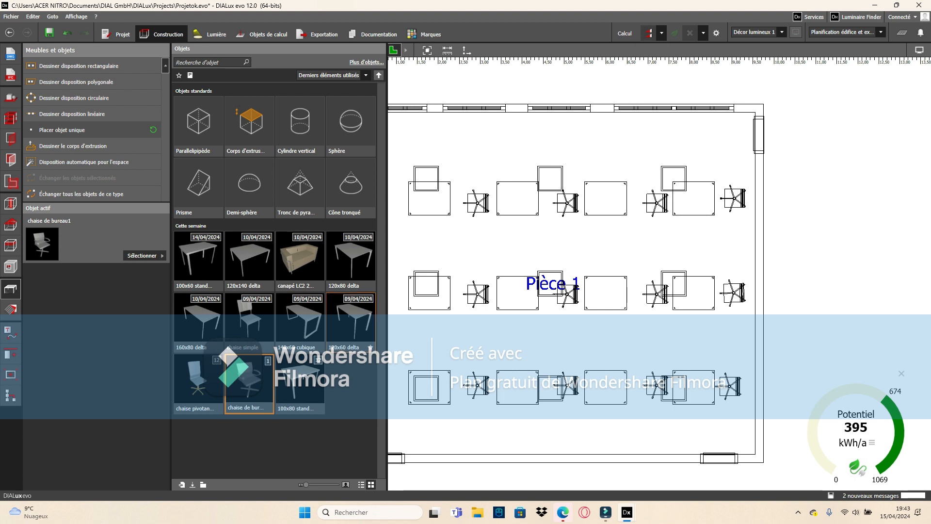
pyautogui.click(351, 323)
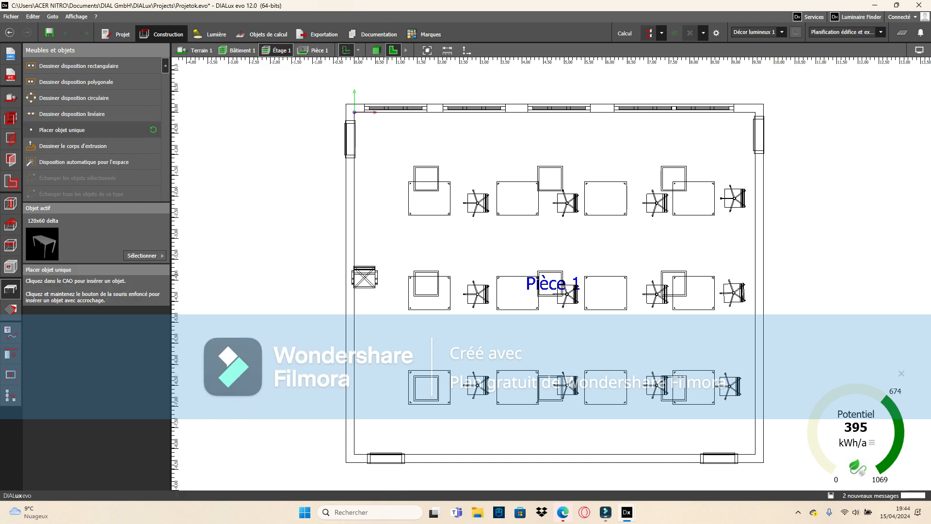
pyautogui.click(385, 277)
pyautogui.click(401, 332)
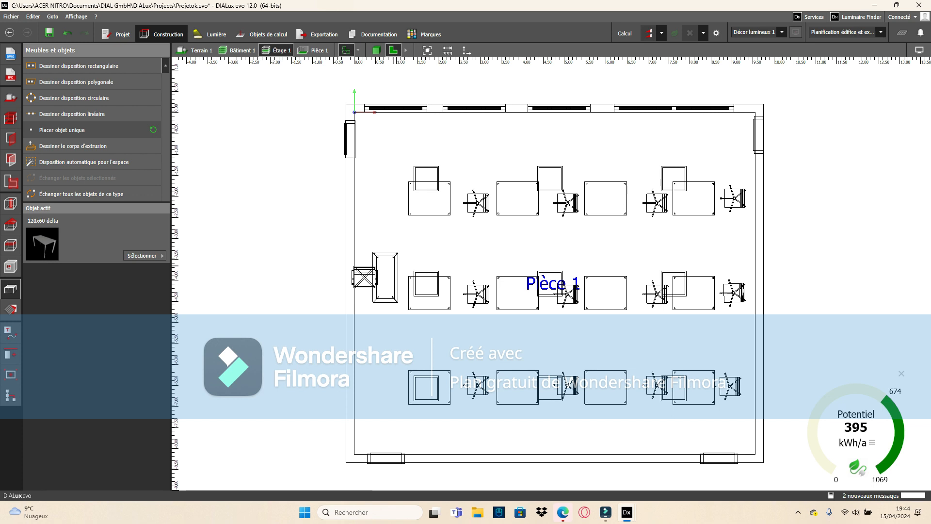
# Step: Move the 120x60 delta table away from the office chair to about (0.85, -3.94) m
pyautogui.click(390, 290)
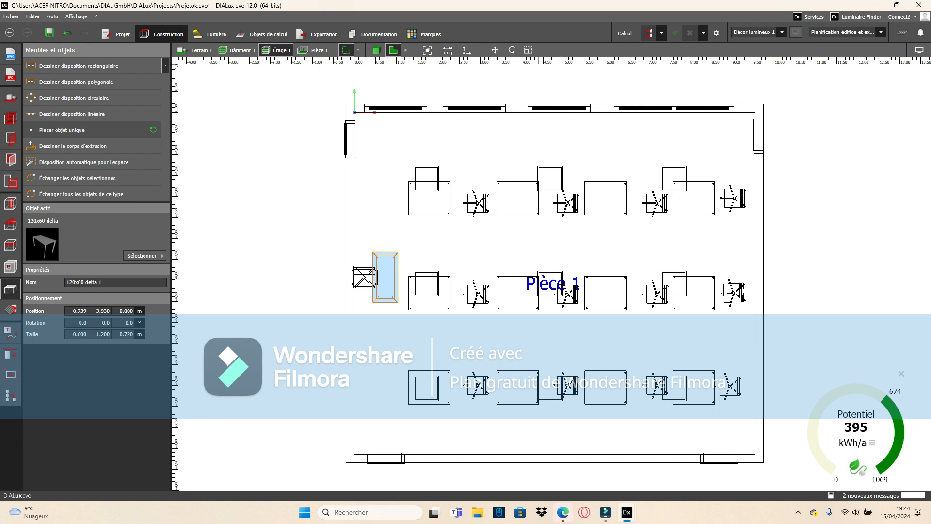
pyautogui.click(495, 50)
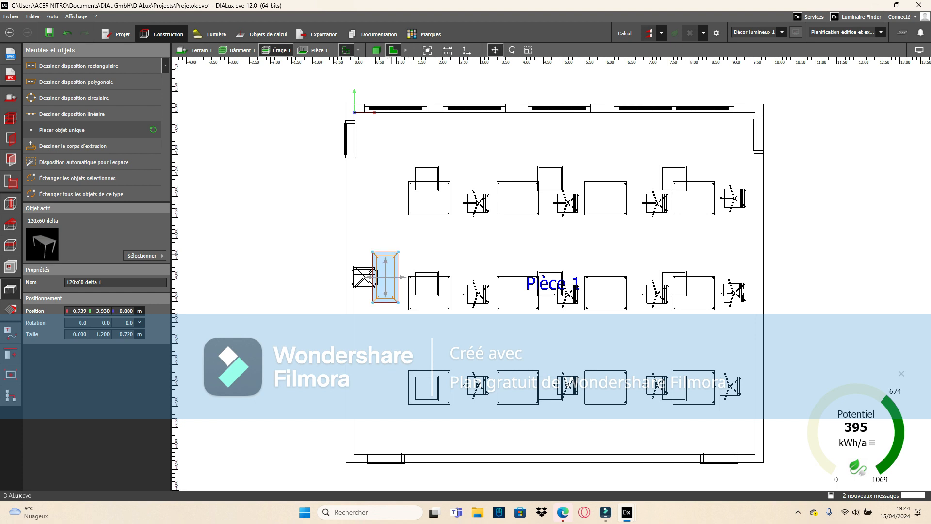
pyautogui.moveTo(385, 277); pyautogui.dragTo(390, 277)
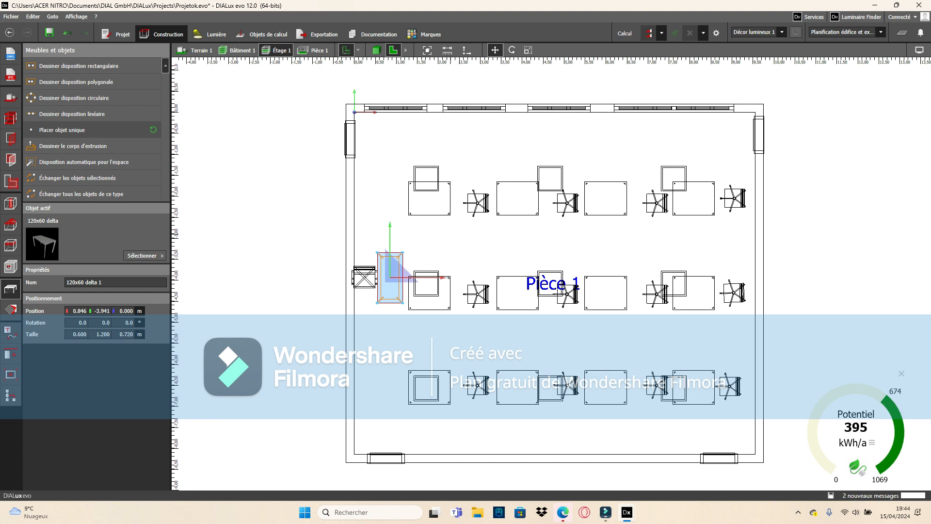
pyautogui.click(428, 223)
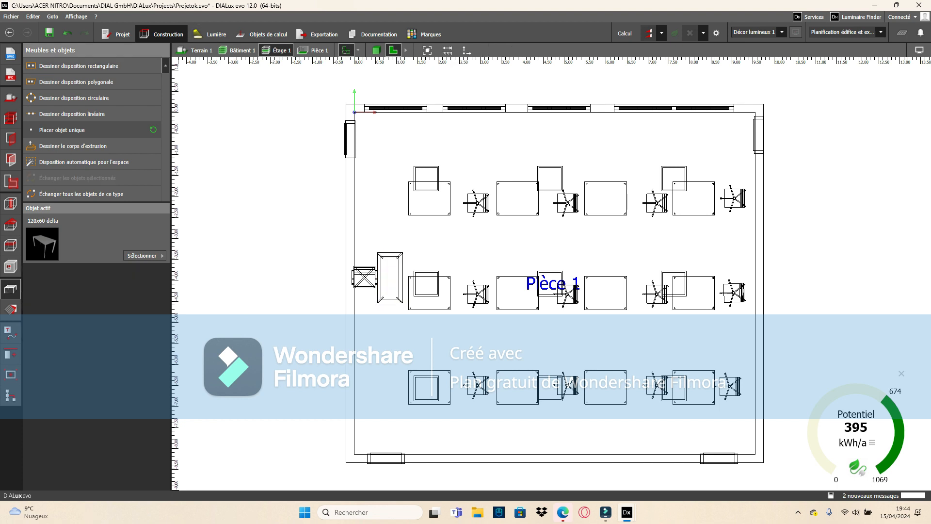
# Step: Show the storey in 3D and pick the west wall's material as the active material
pyautogui.click(377, 50)
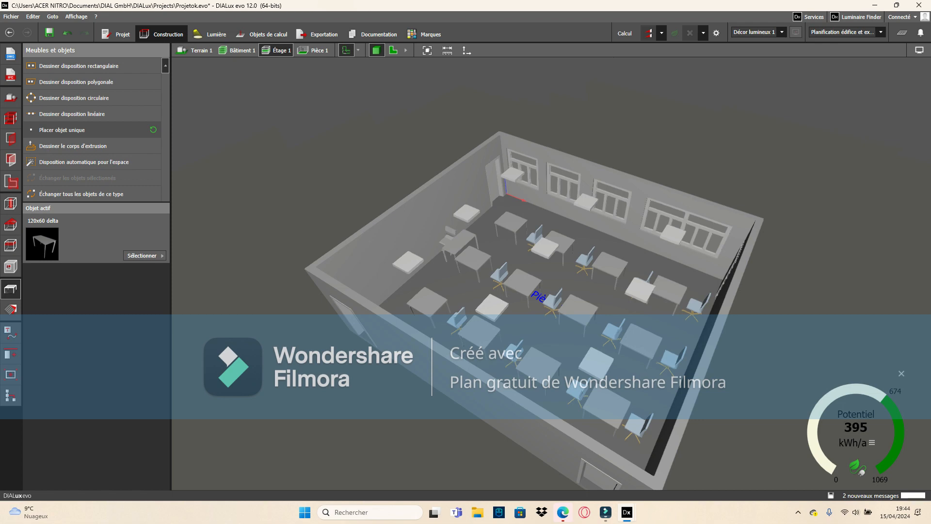
pyautogui.click(11, 310)
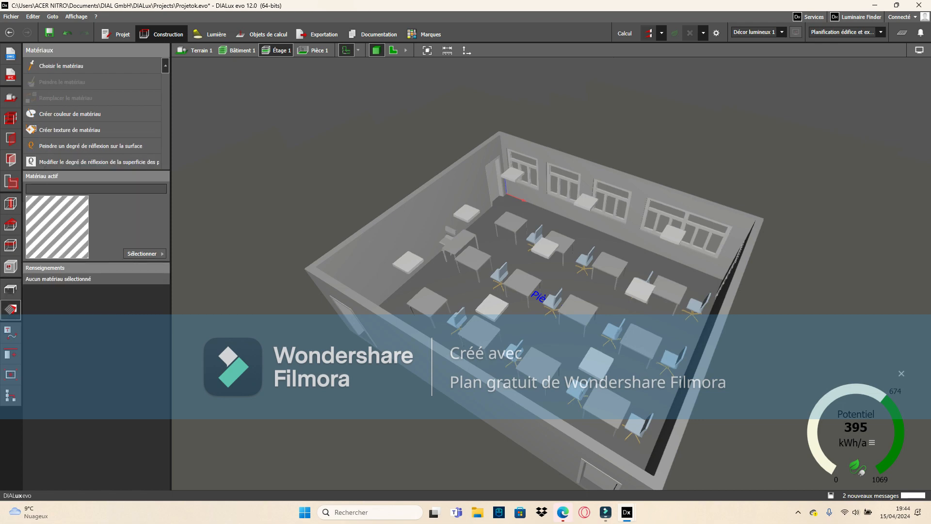
pyautogui.click(144, 253)
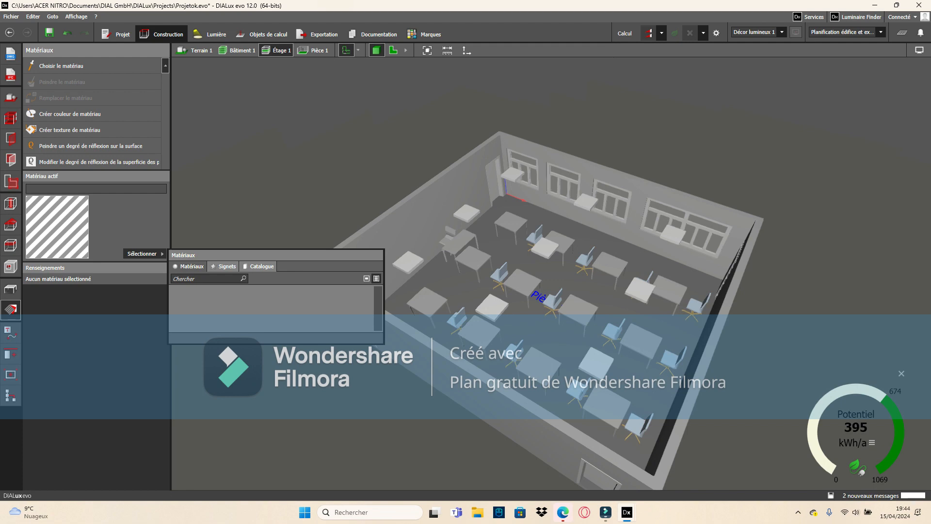
pyautogui.click(144, 253)
pyautogui.click(68, 66)
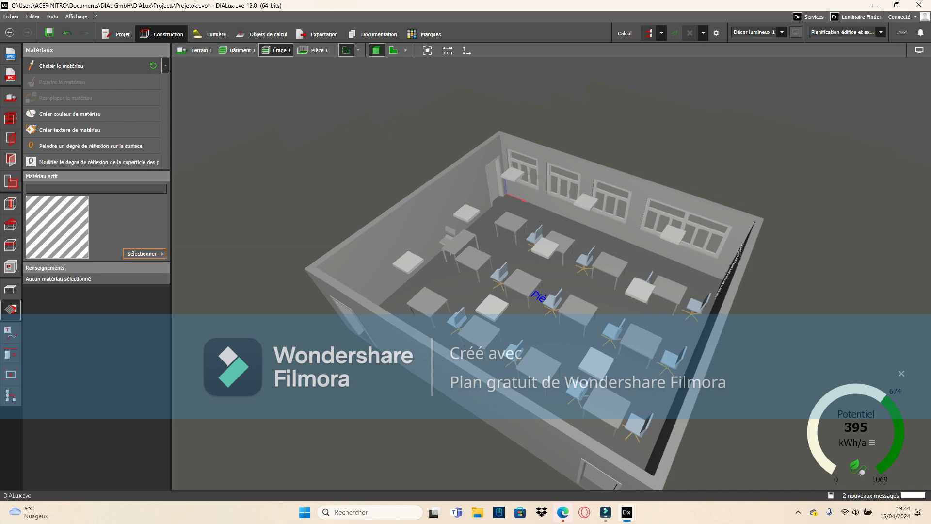
pyautogui.click(145, 254)
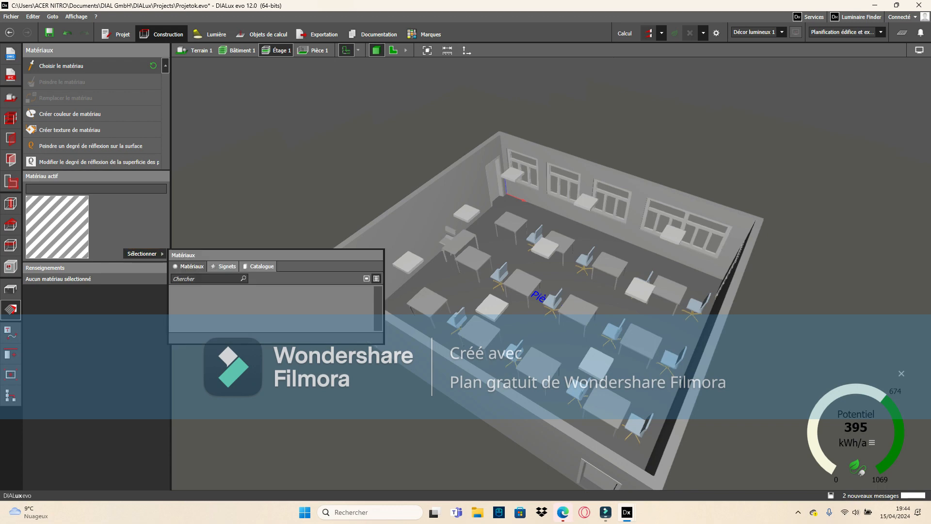
pyautogui.click(145, 253)
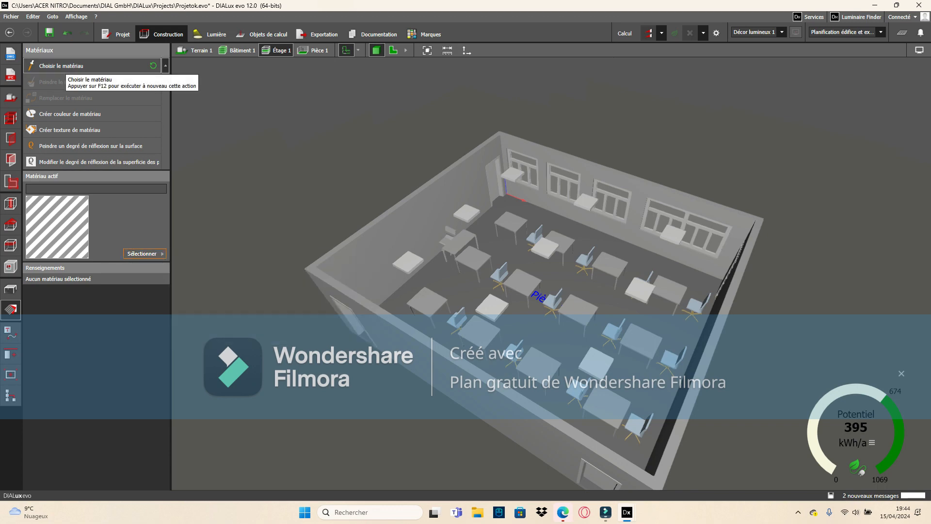
pyautogui.click(412, 223)
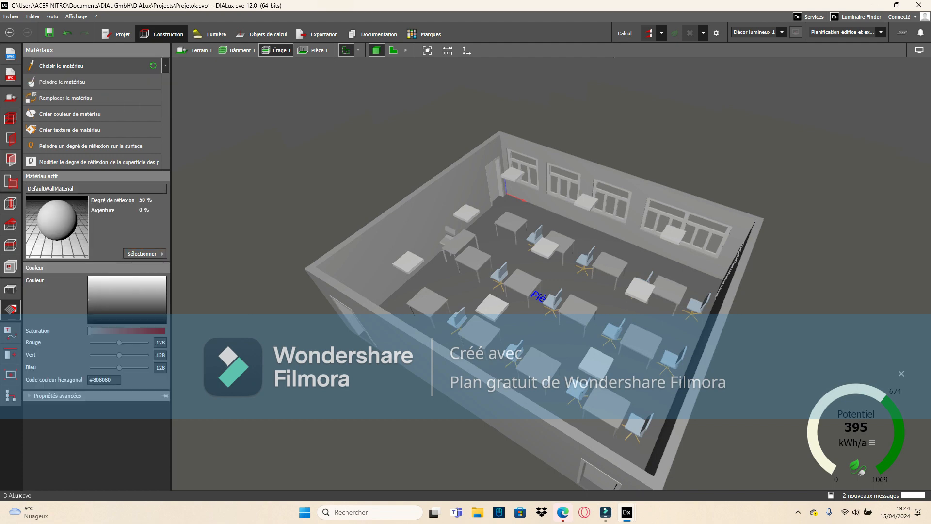
# Step: Try to paint the west wall with its material recoloured to violet-blue #5C548A
pyautogui.click(145, 253)
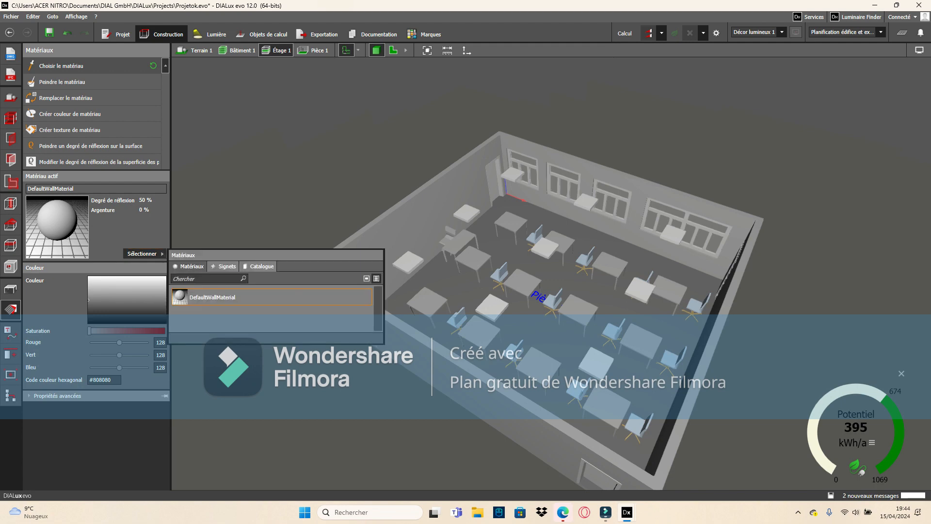
pyautogui.click(145, 253)
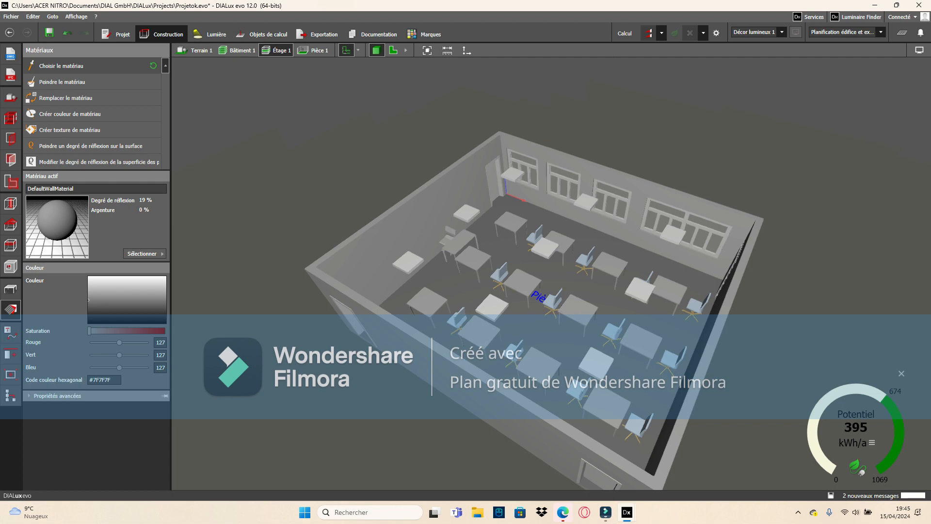
pyautogui.click(410, 204)
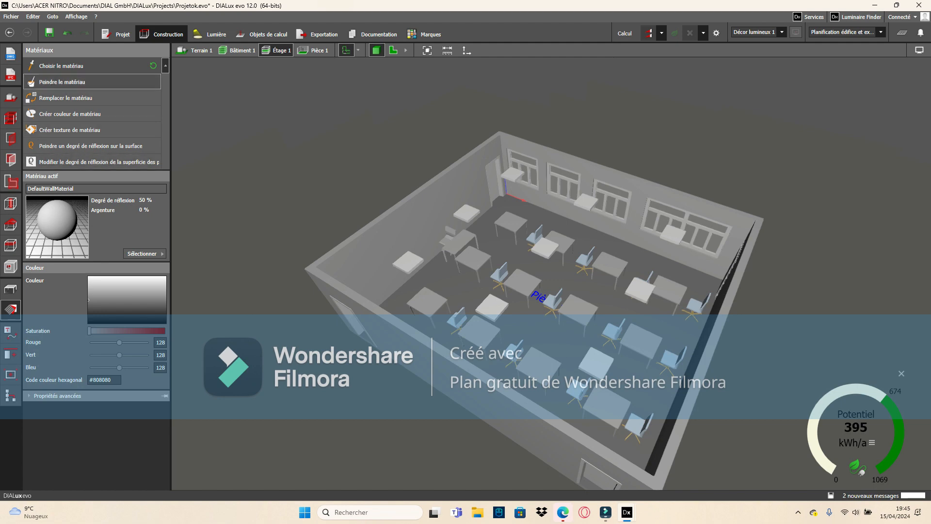
pyautogui.click(92, 81)
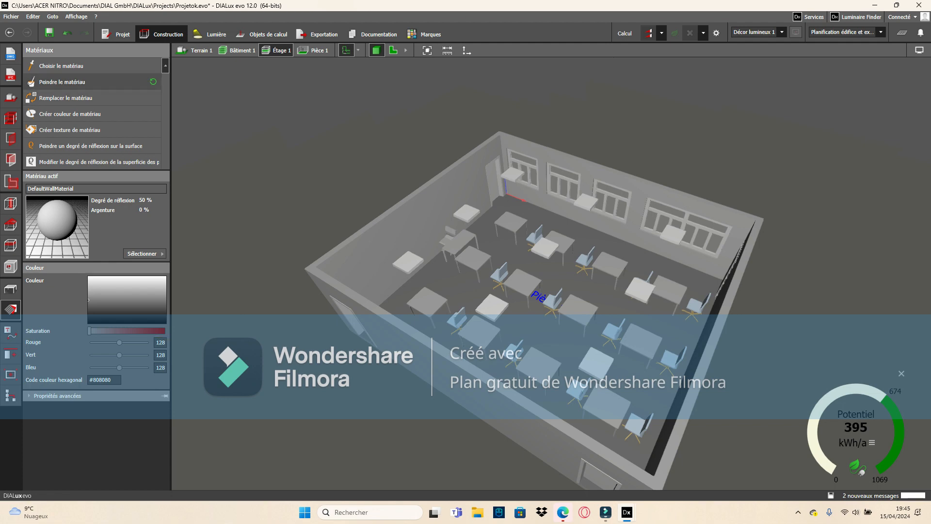
pyautogui.moveTo(90, 331); pyautogui.dragTo(118, 330)
pyautogui.click(142, 297)
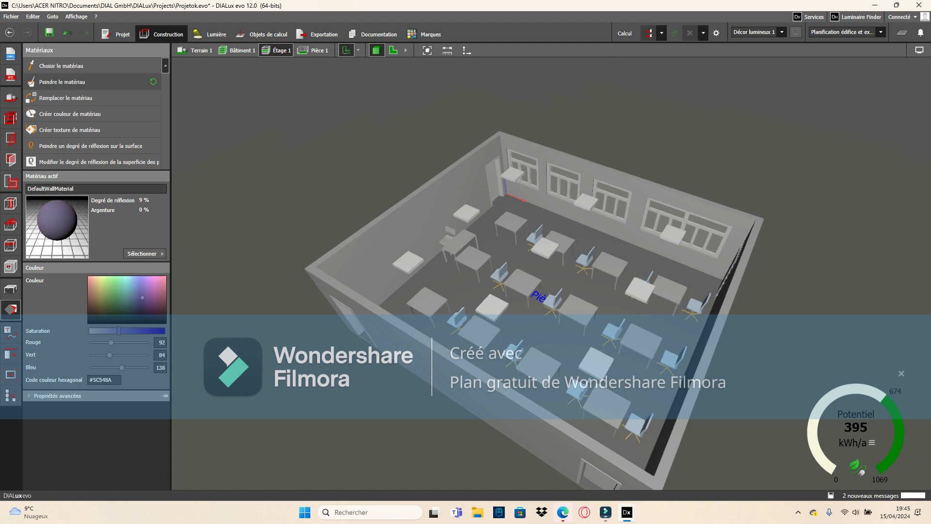
pyautogui.click(421, 227)
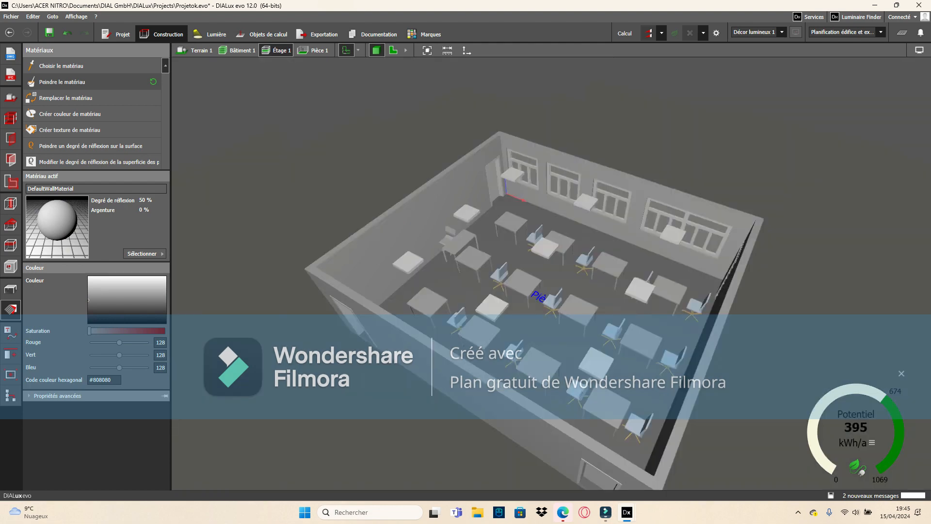
# Step: Run the lighting calculation and examine the illuminance isolines inside Pièce 1 in 3D
pyautogui.moveTo(543, 300); pyautogui.dragTo(679, 289, button='right')
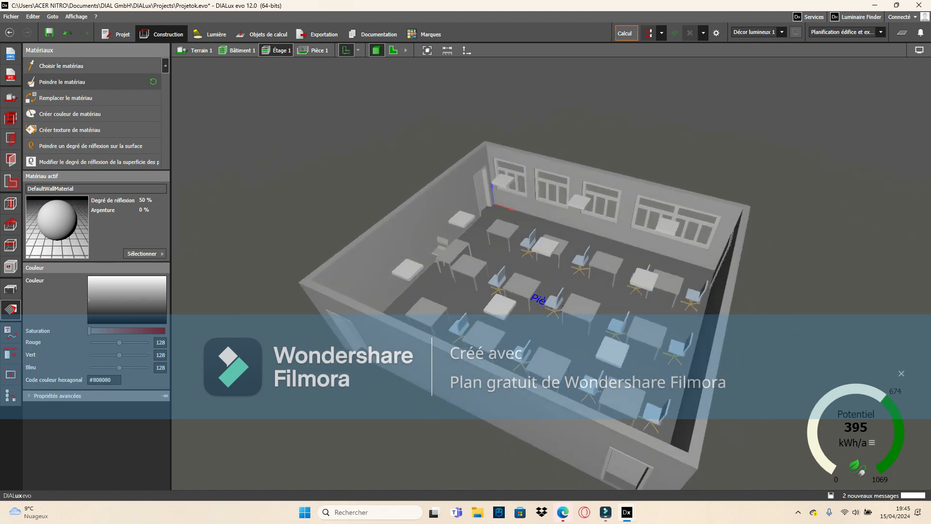
pyautogui.click(624, 33)
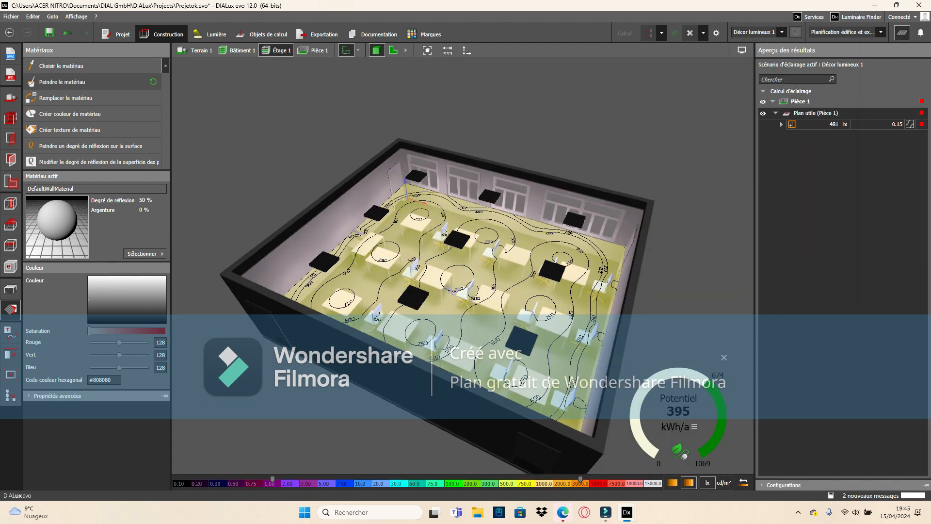
pyautogui.click(313, 50)
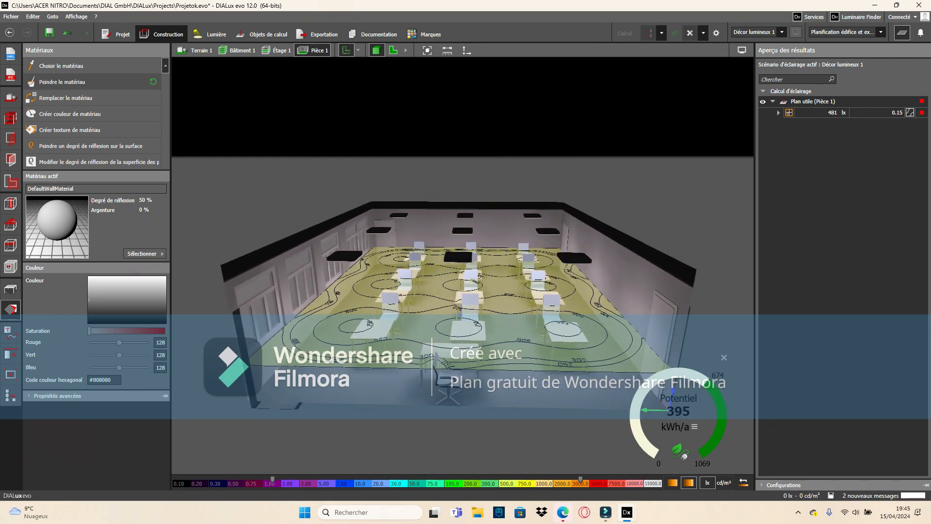
pyautogui.moveTo(463, 271); pyautogui.dragTo(376, 285, button='right')
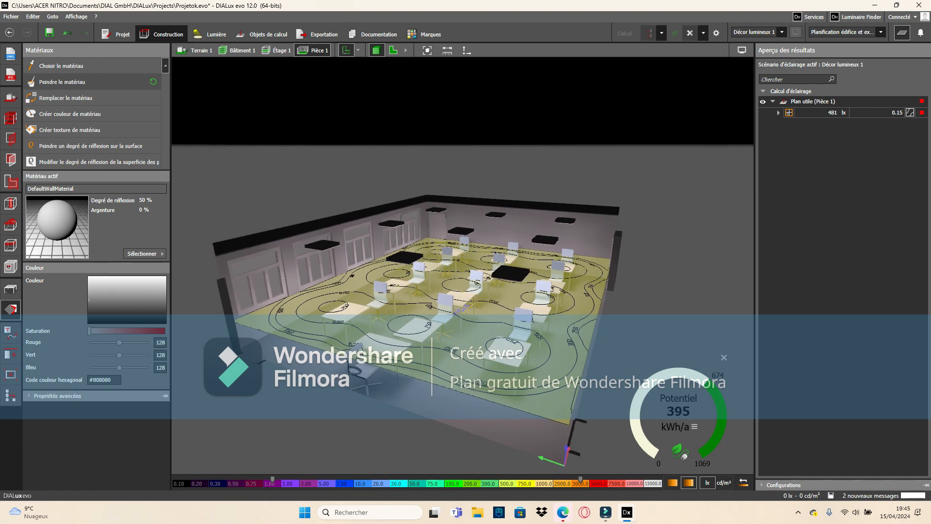
pyautogui.moveTo(376, 285); pyautogui.dragTo(377, 283, button='right')
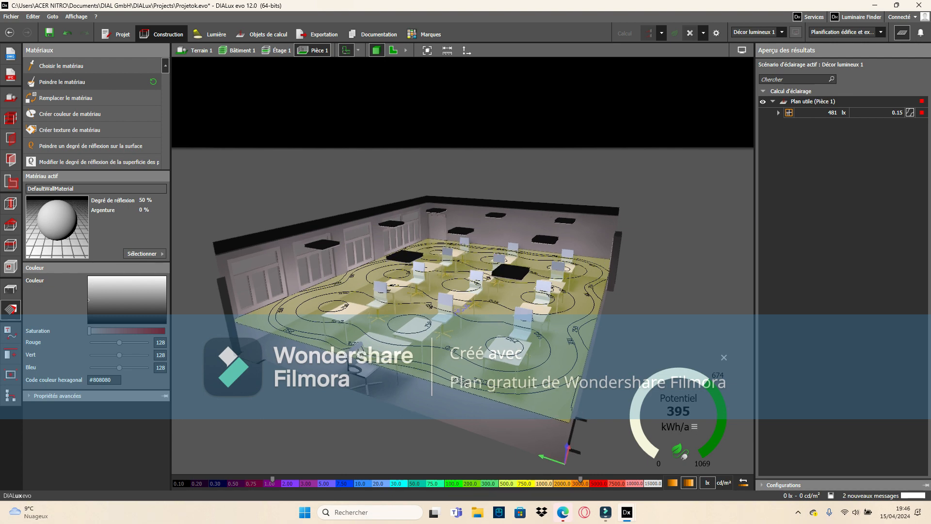
pyautogui.moveTo(377, 284); pyautogui.dragTo(381, 281, button='right')
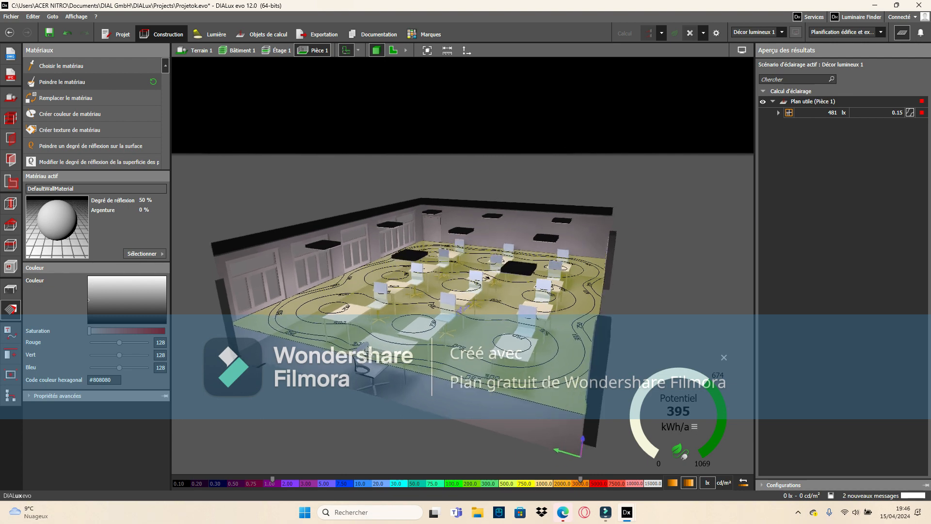
# Step: Save the project and review the calculated result at storey, building and room level
pyautogui.click(277, 50)
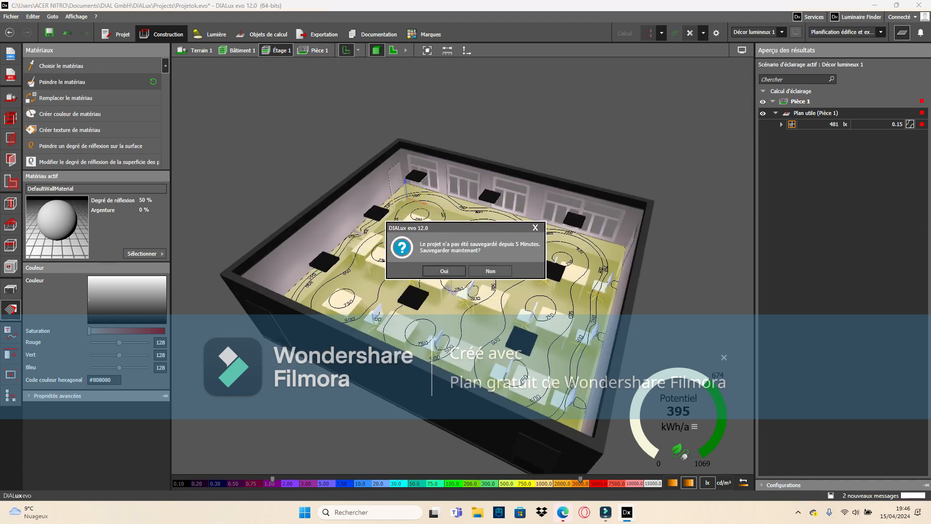
pyautogui.click(445, 270)
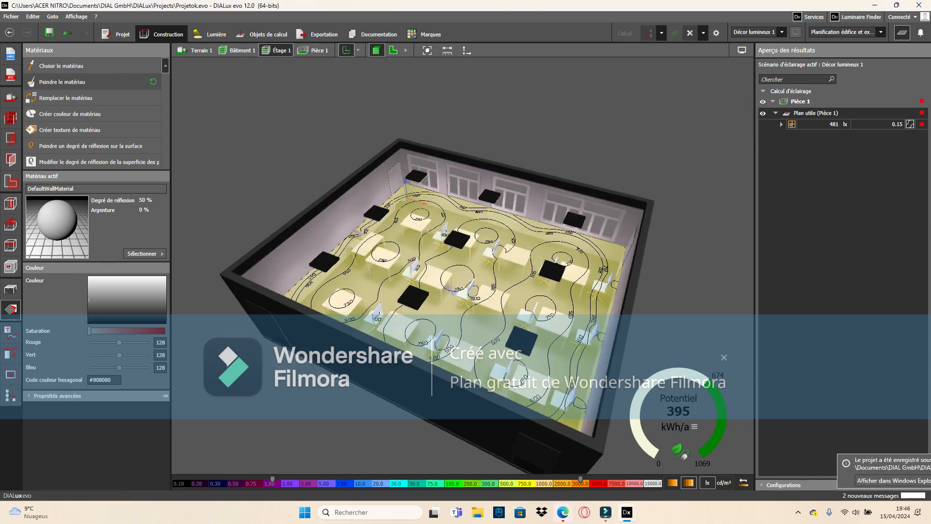
pyautogui.moveTo(460, 286)
pyautogui.mouseDown(button='right')
pyautogui.moveTo(459, 247)
pyautogui.moveTo(459, 272)
pyautogui.mouseUp(button='right')
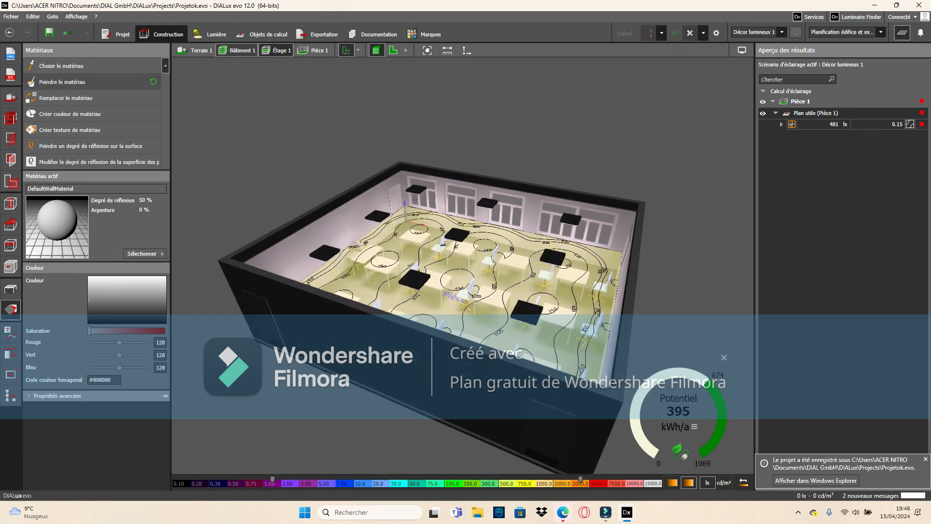
pyautogui.click(238, 50)
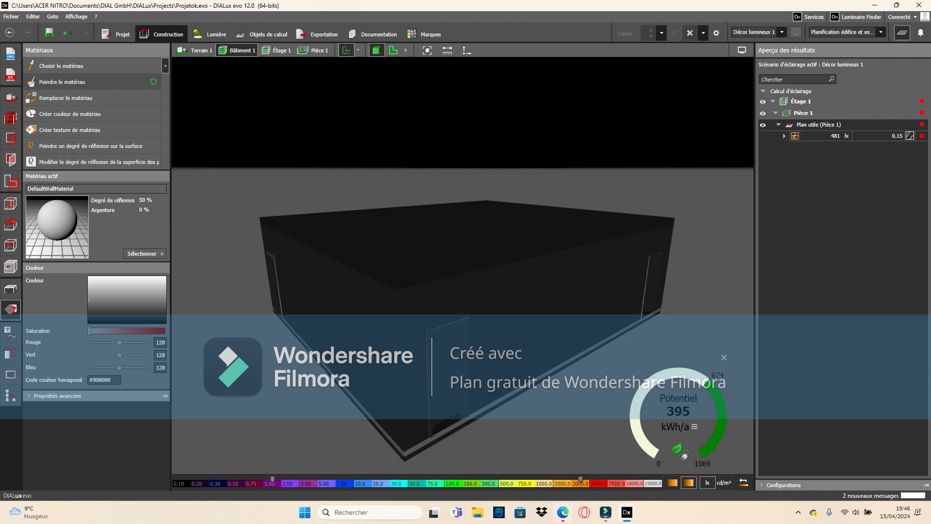
pyautogui.click(313, 50)
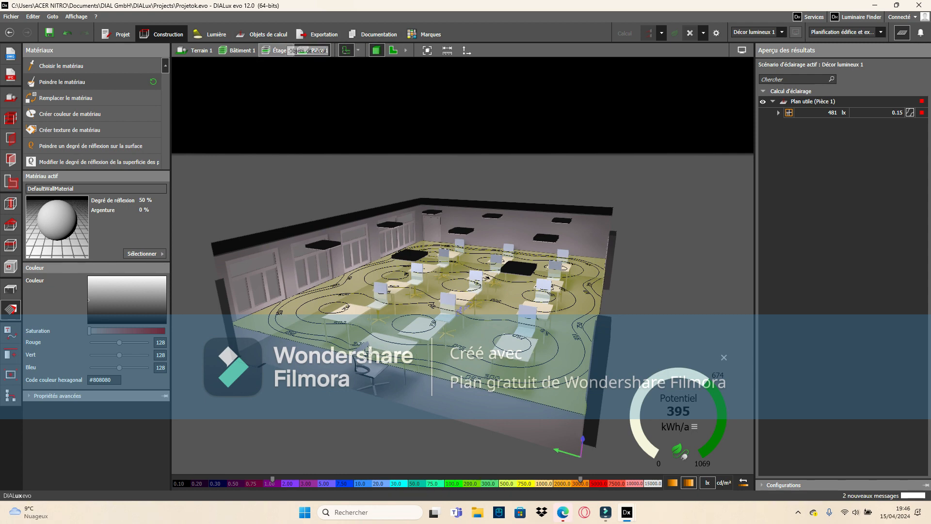
# Step: Open the project documentation, read through the Résumé page of Pièce 1, and select the Description page
pyautogui.click(372, 34)
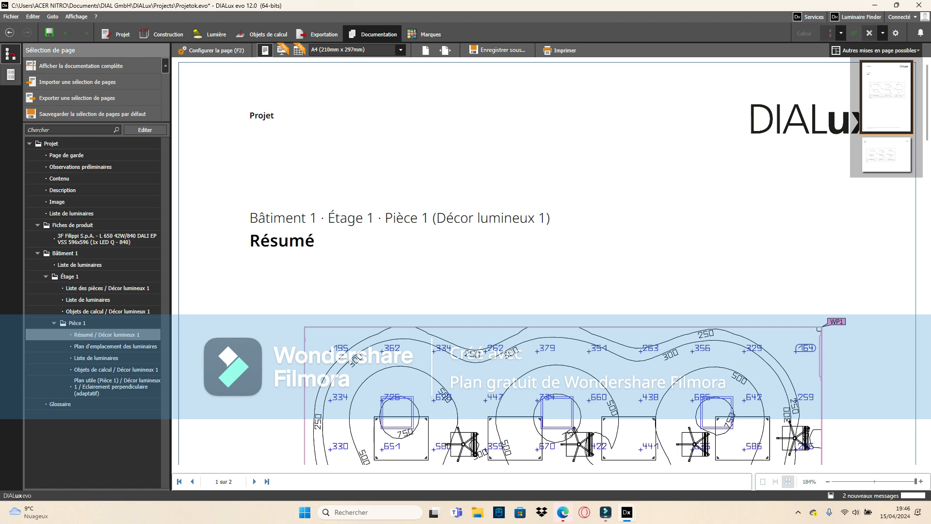
pyautogui.scroll(-1, 553, 261)
pyautogui.scroll(-3, 554, 260)
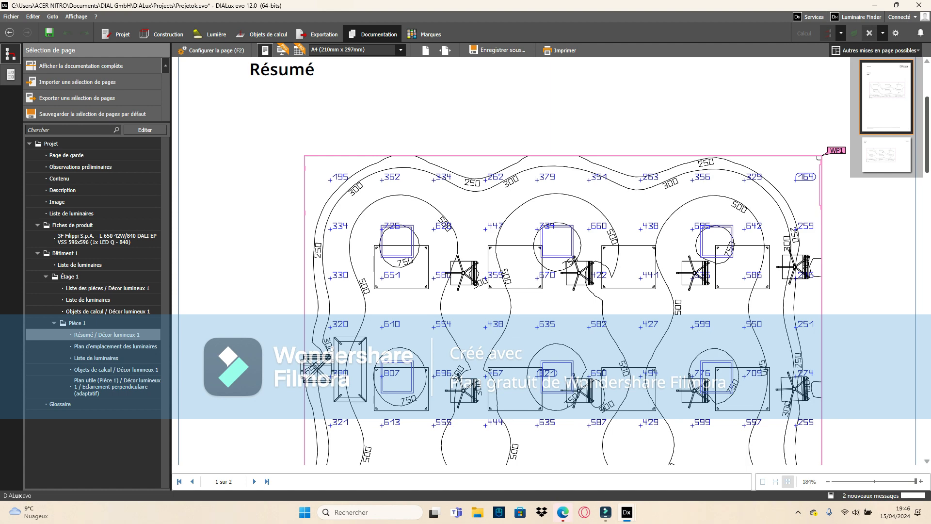
pyautogui.scroll(-10, 548, 261)
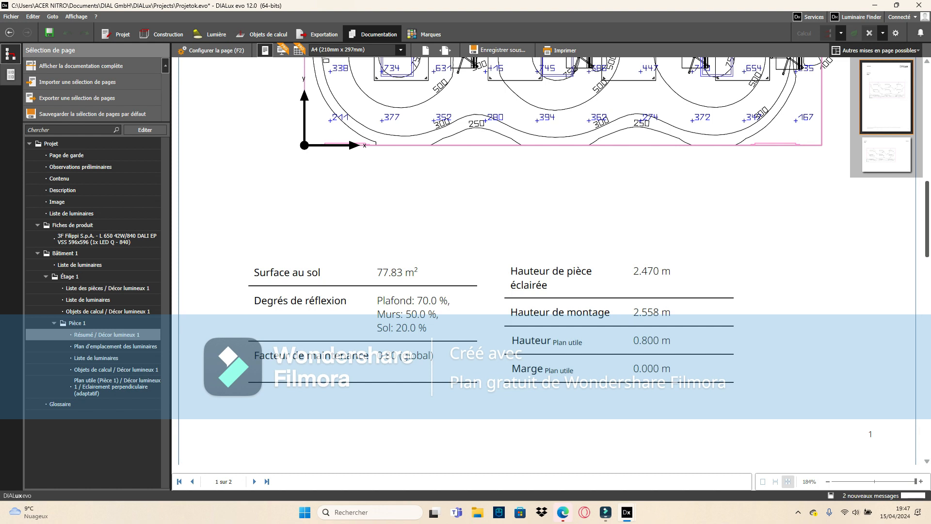
pyautogui.scroll(1, 559, 250)
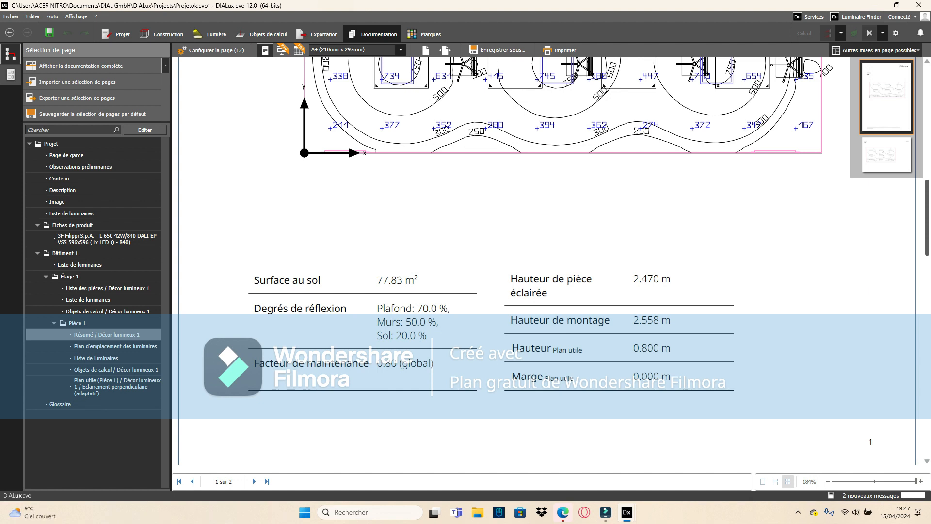
pyautogui.scroll(1, 543, 262)
pyautogui.click(94, 190)
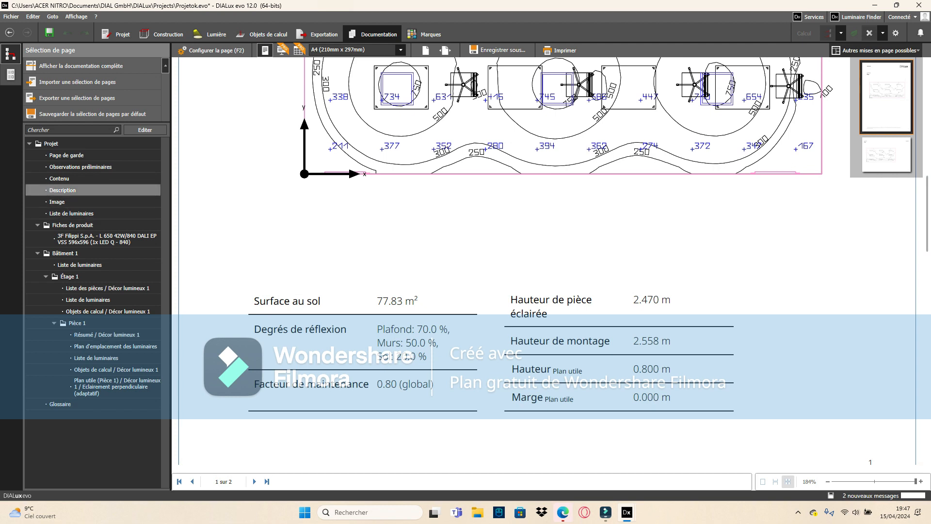